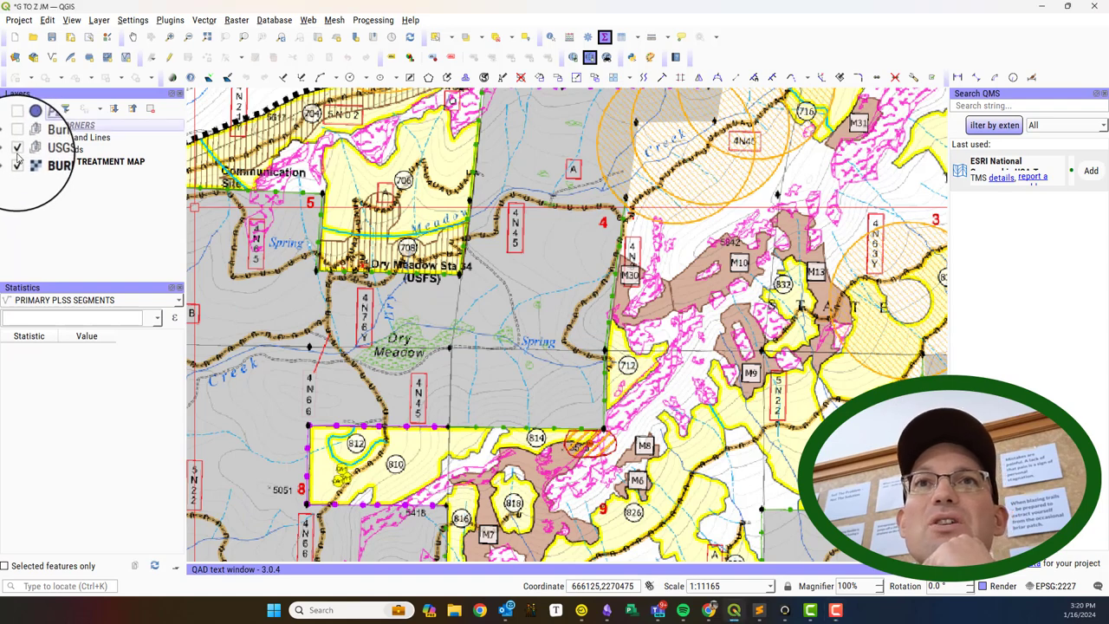
Hide BURNBOT TREATMENT MAP, turn on the FSTopo quads, and briefly preview PLSS CORNERS
click(8, 151)
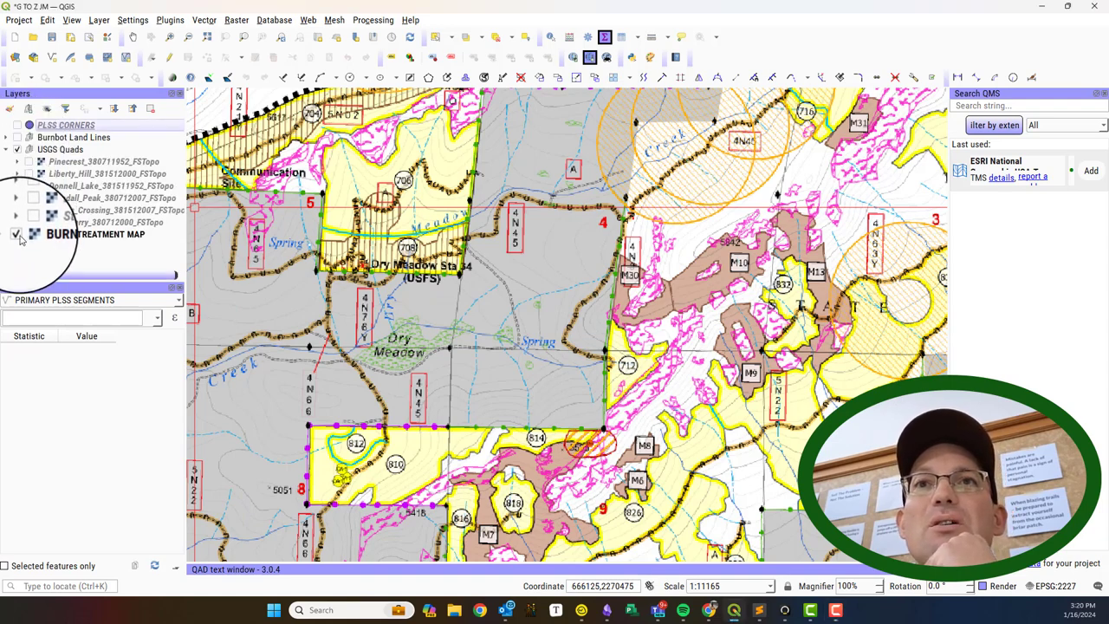
click(16, 234)
click(29, 161)
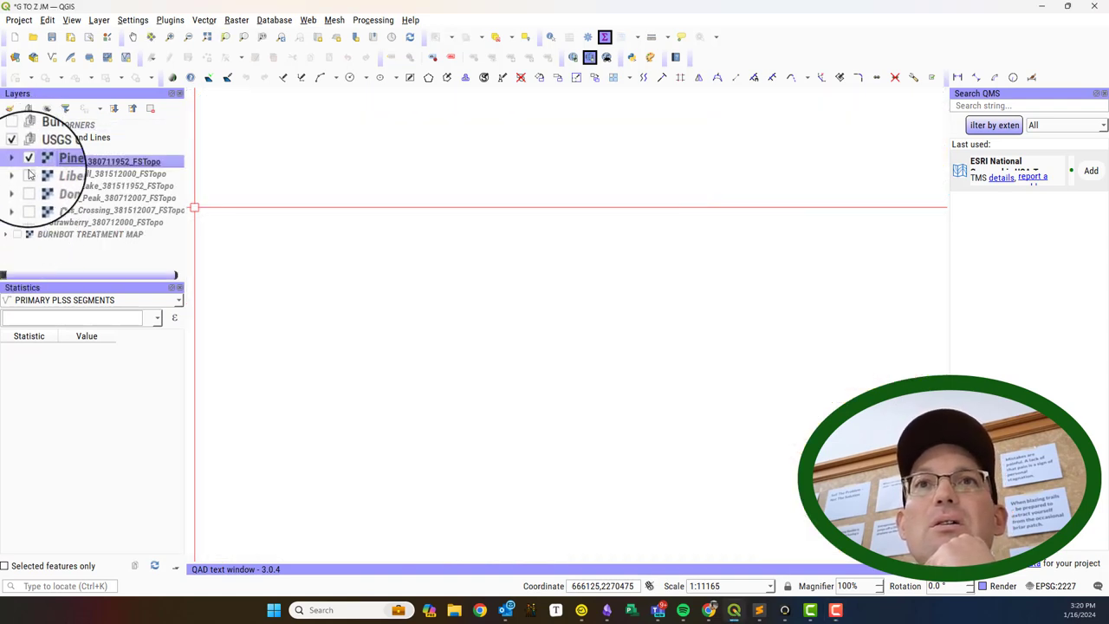
click(29, 186)
click(29, 210)
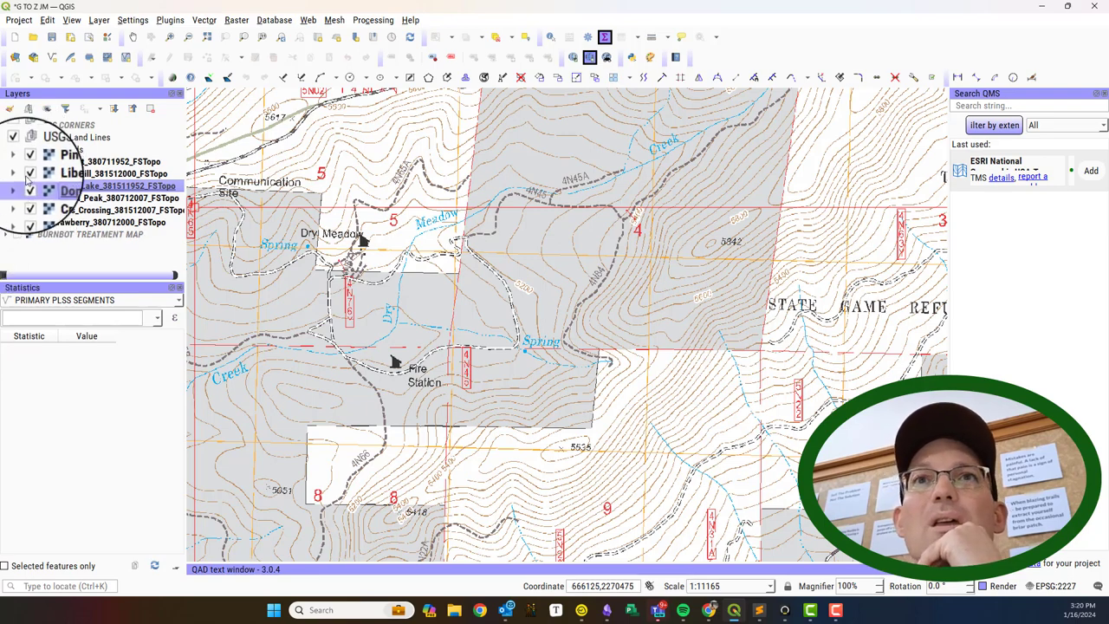
click(16, 125)
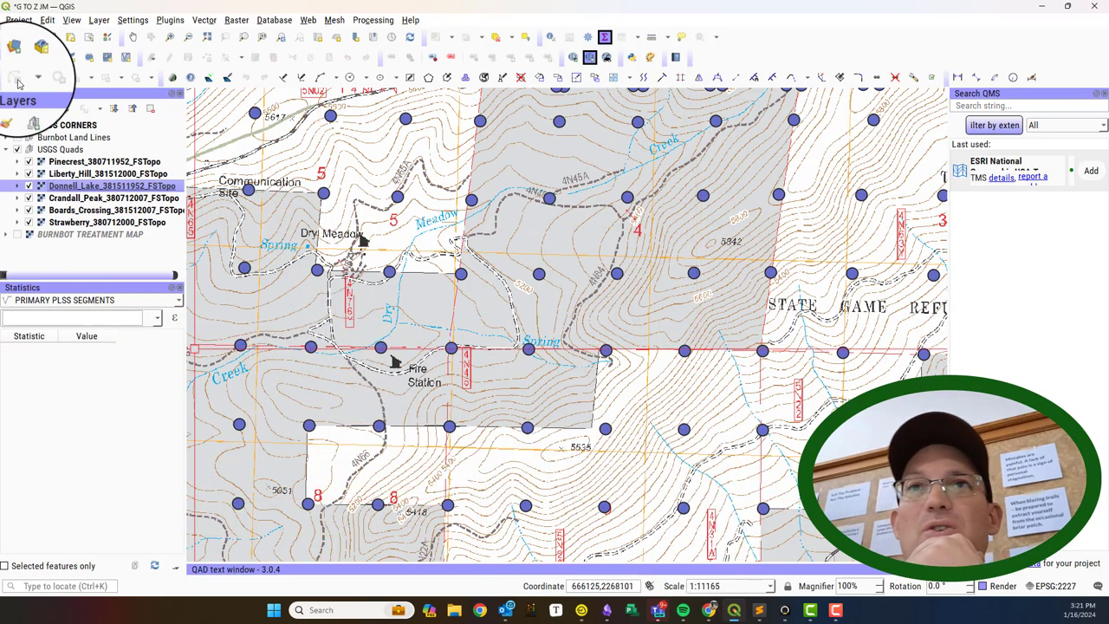
click(18, 124)
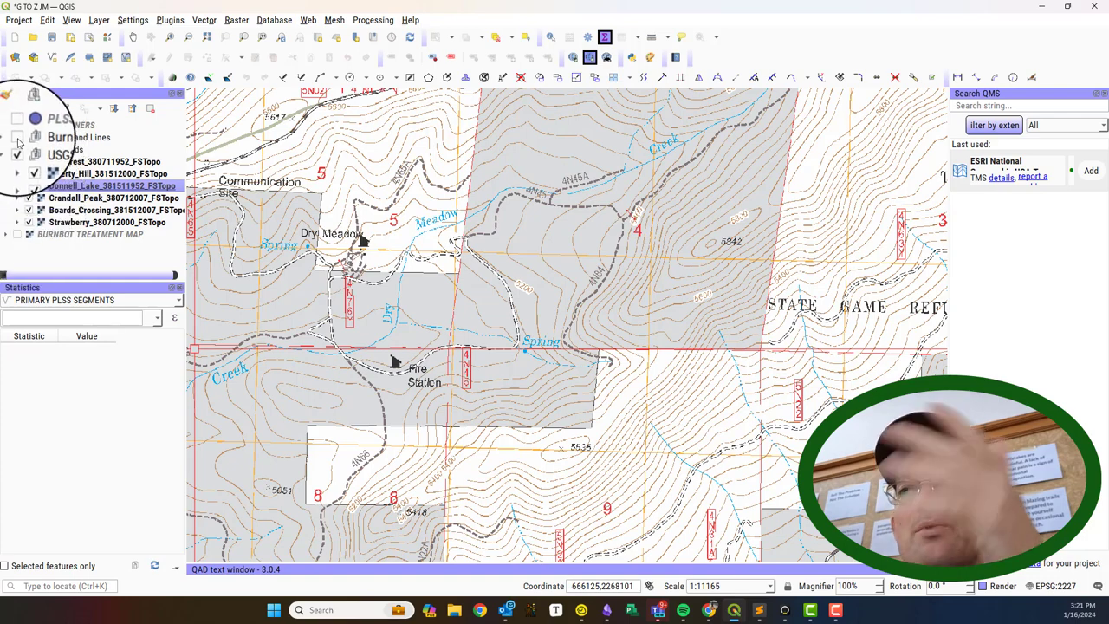
Show Burnbot Land Lines, frame its boundaries, and select PRIMARY PLSS SEGMENTS in the group
click(17, 138)
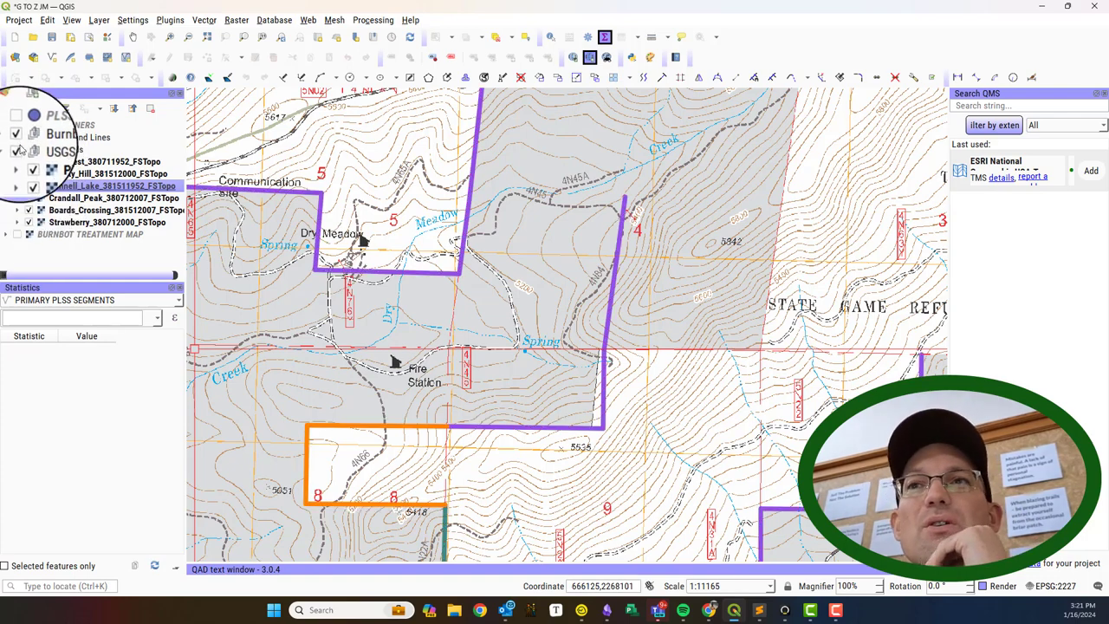
scroll(409, 319, down, 1)
mouse_move(354, 380)
mouse_down()
mouse_move(500, 315)
mouse_move(512, 355)
mouse_move(557, 255)
mouse_up()
scroll(516, 357, down, 1)
scroll(484, 228, down, 1)
mouse_move(486, 217)
mouse_down()
mouse_move(489, 260)
mouse_move(522, 255)
mouse_up()
scroll(491, 259, up, 1)
scroll(494, 260, down, 1)
scroll(507, 272, up, 1)
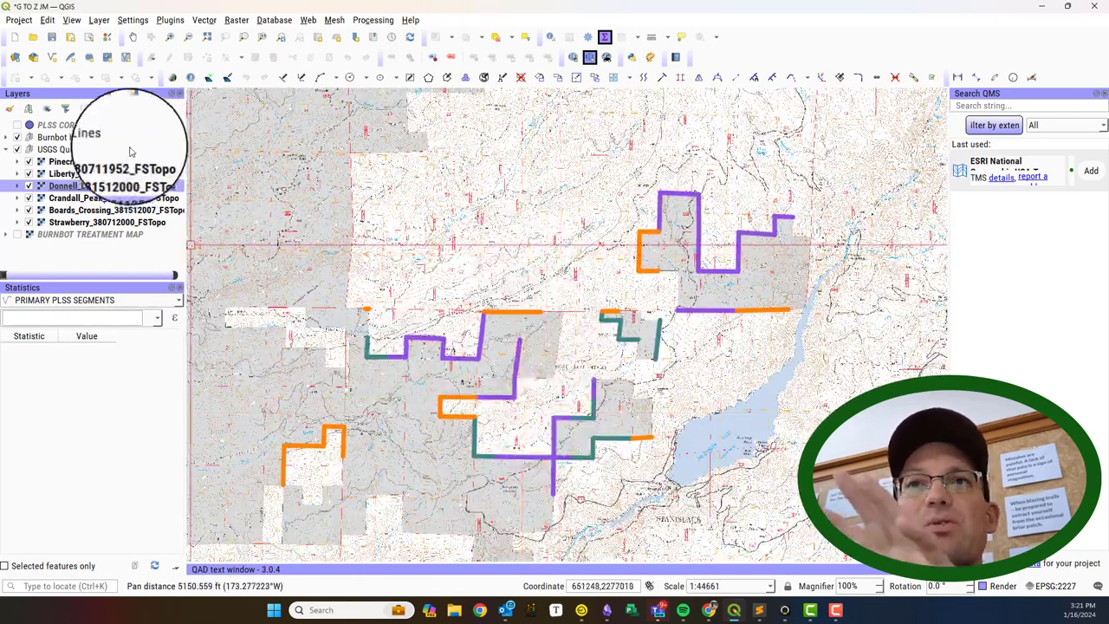
click(7, 137)
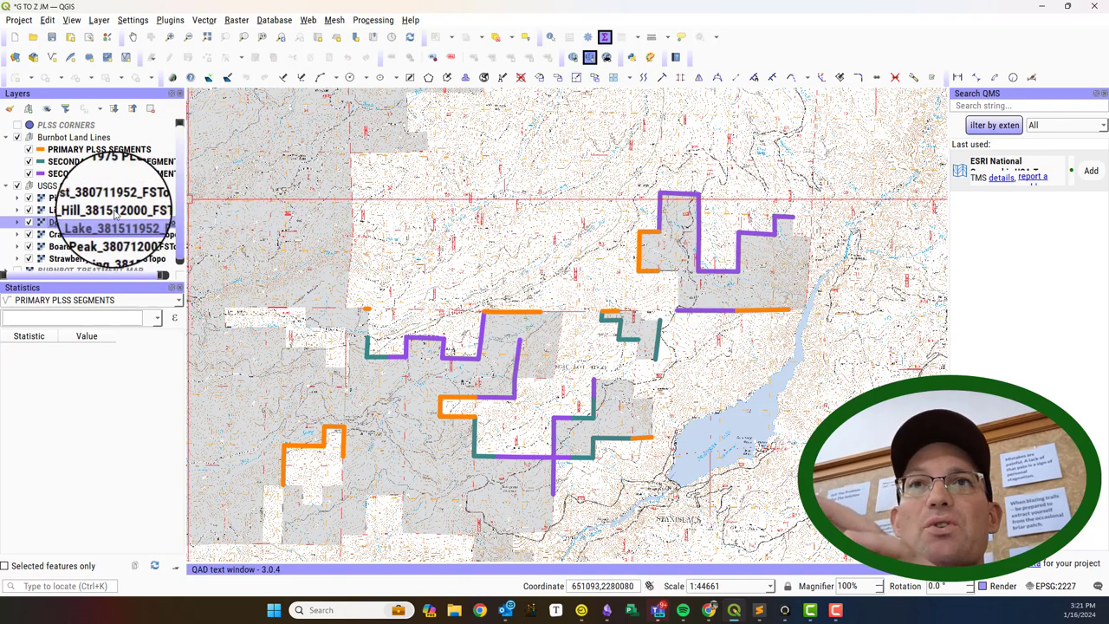
click(113, 149)
right_click(117, 152)
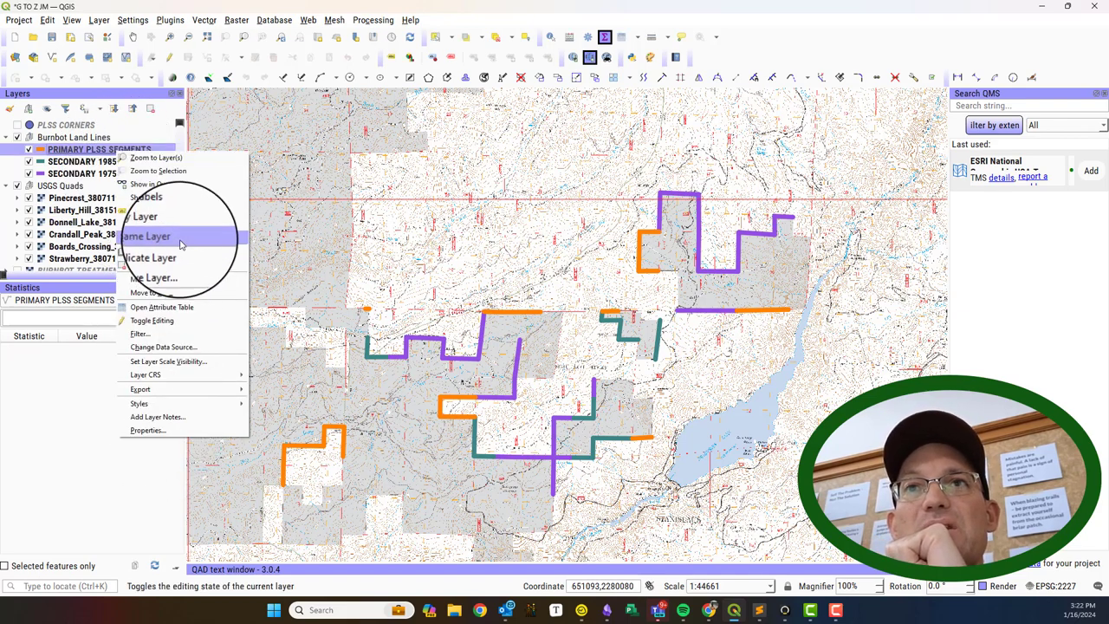
click(180, 307)
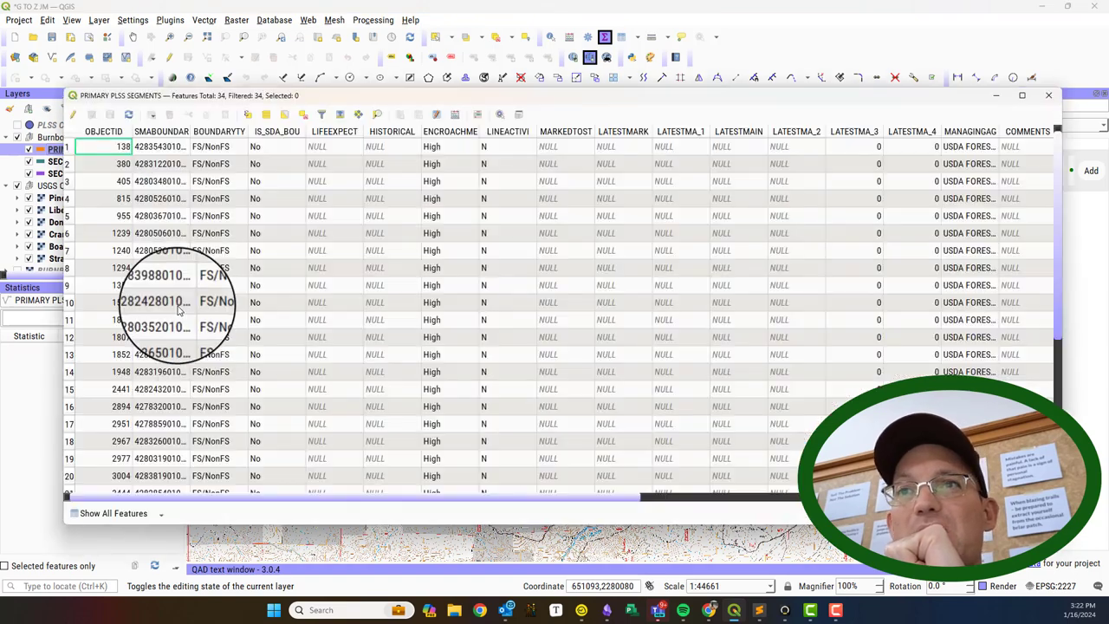
click(801, 496)
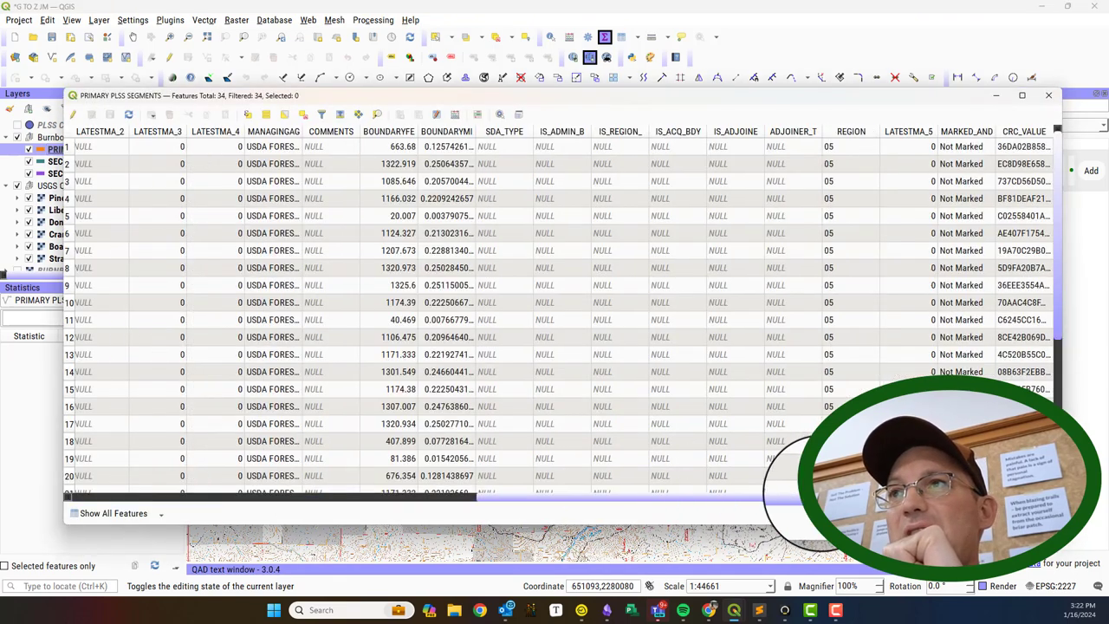
click(450, 496)
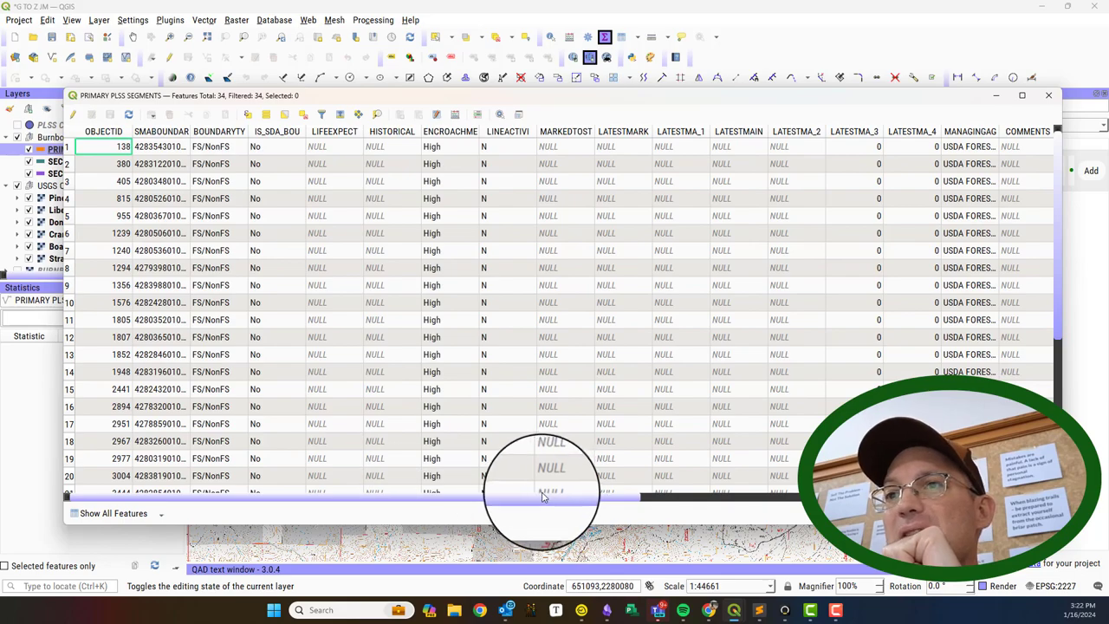
mouse_move(548, 494)
mouse_down()
mouse_move(881, 495)
mouse_move(529, 489)
mouse_up()
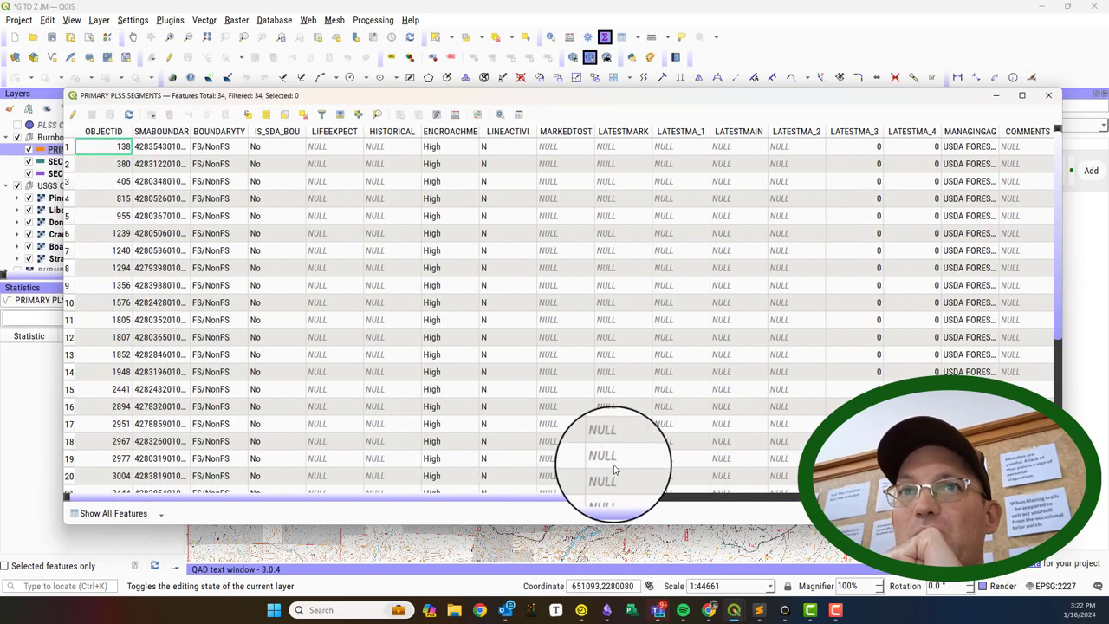
scroll(655, 469, right, 3)
scroll(656, 469, right, 1)
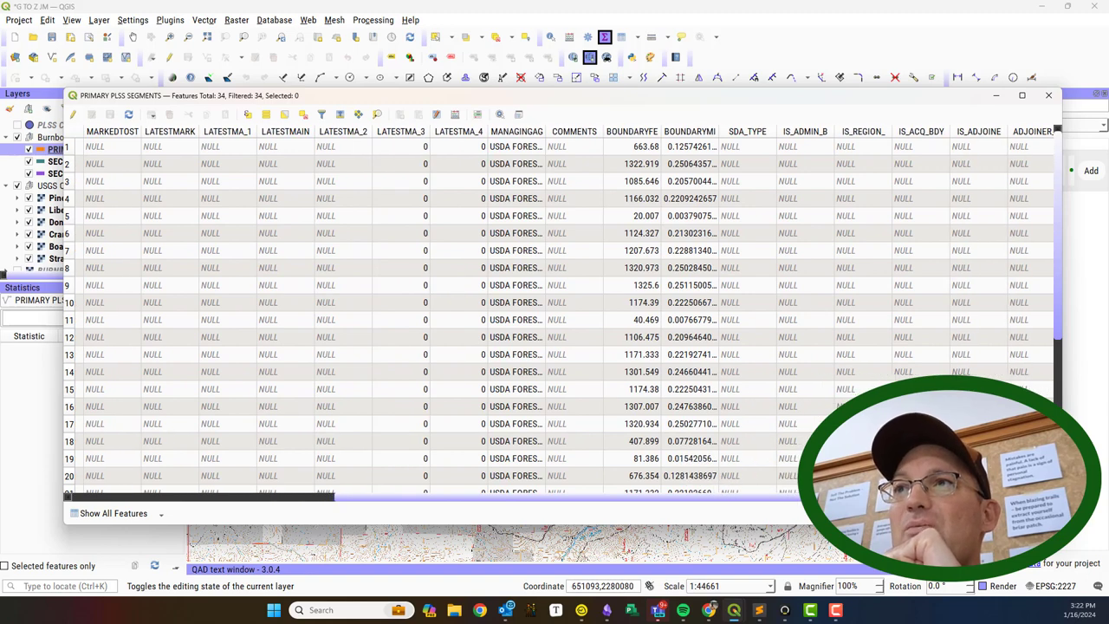
scroll(736, 433, right, 1)
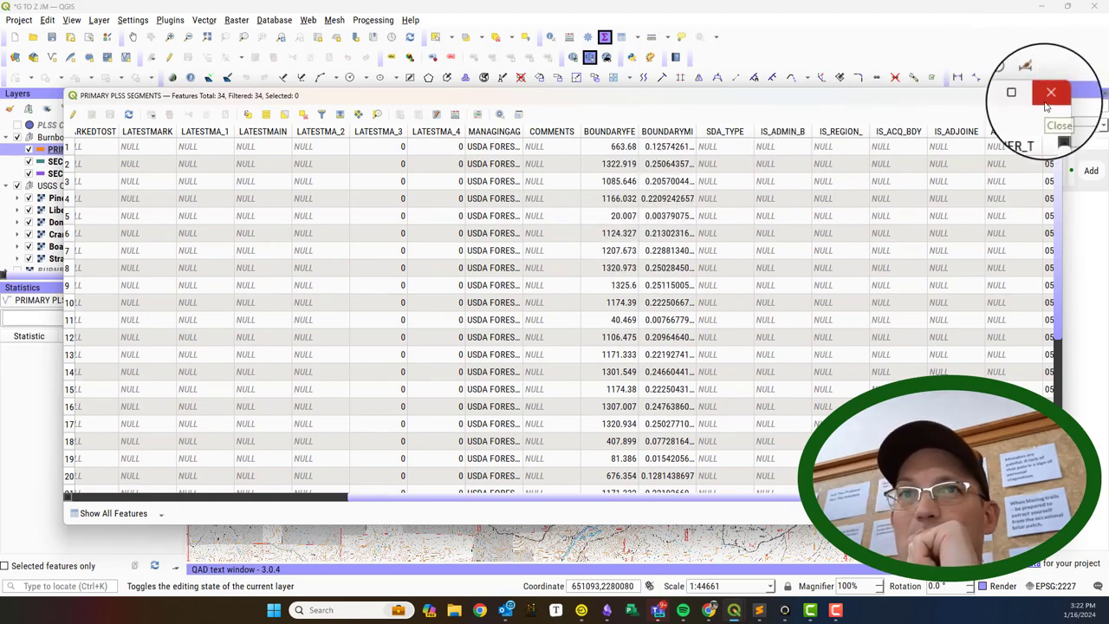
click(1049, 96)
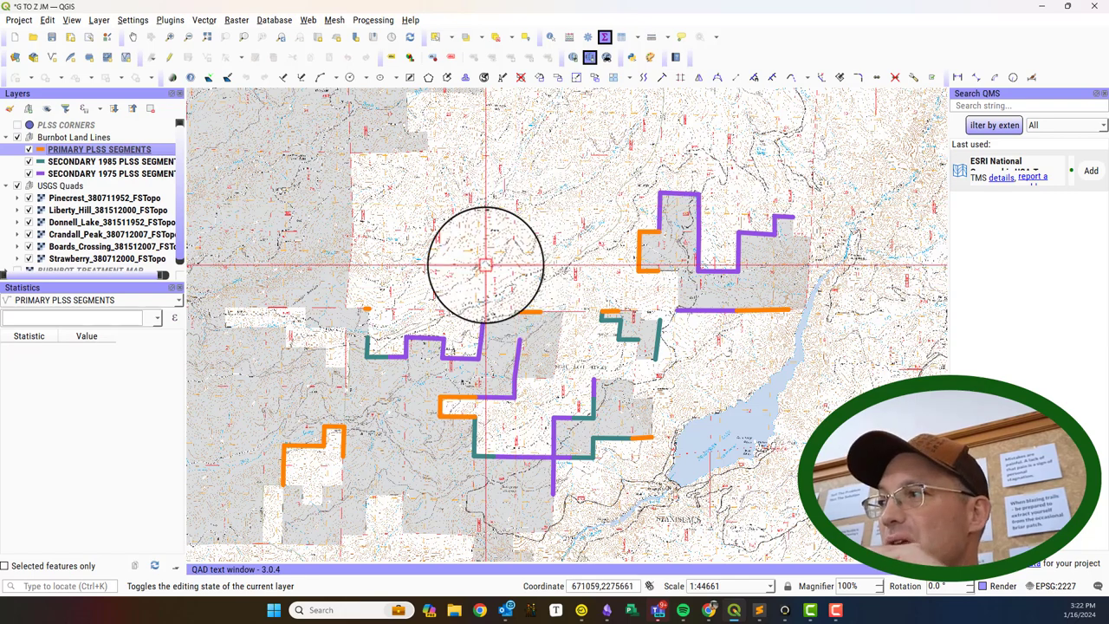
Collapse the Burnbot Land Lines and USGS Quads groups and start a New Temporary Scratch Layer
click(6, 138)
click(5, 149)
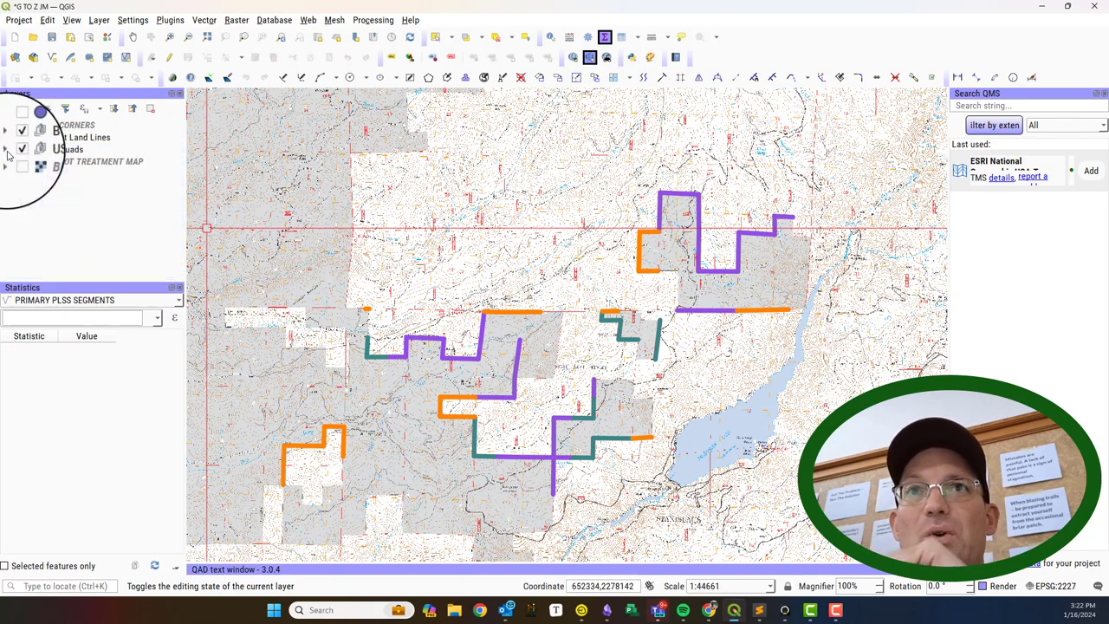
click(95, 20)
mouse_move(124, 51)
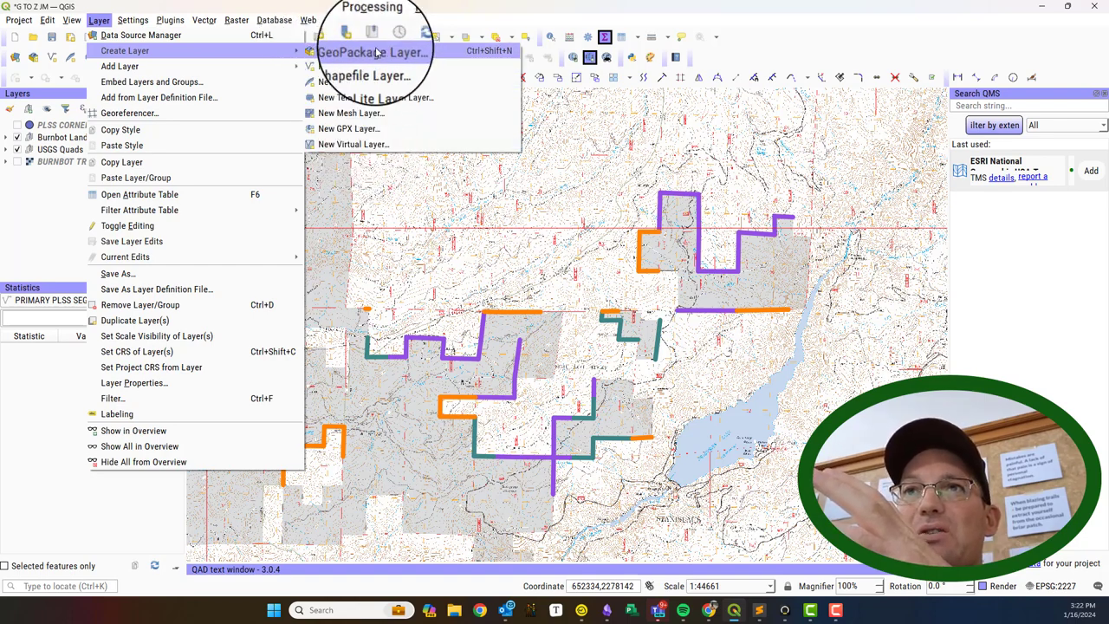
click(374, 97)
text(RH LINES)
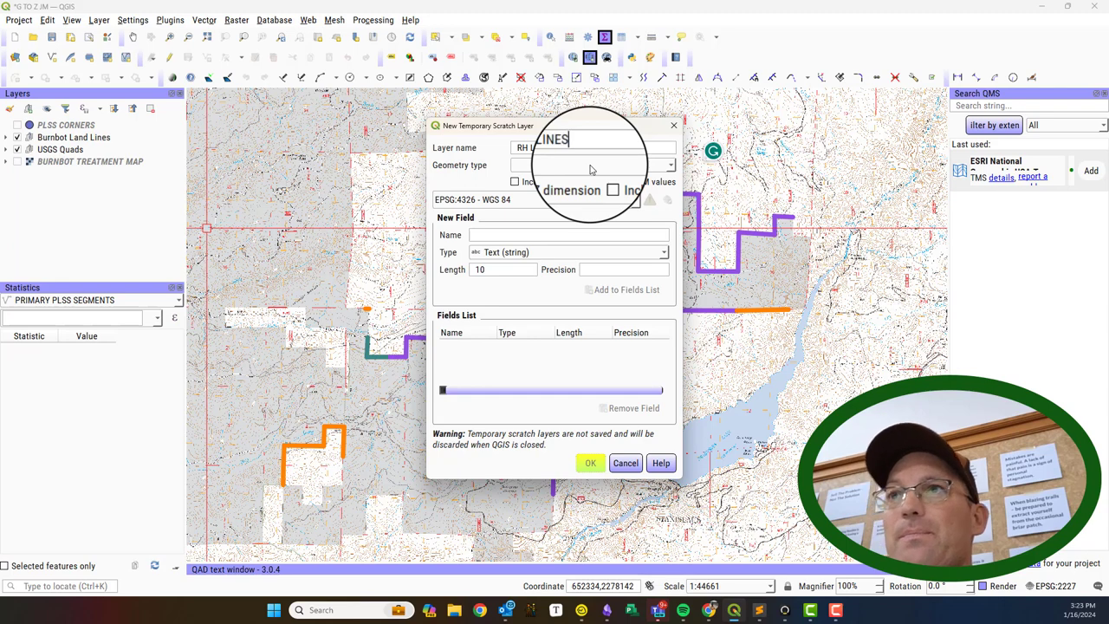
Create RH LAND LINES as a LineString scratch layer in project CRS EPSG:2227
click(591, 168)
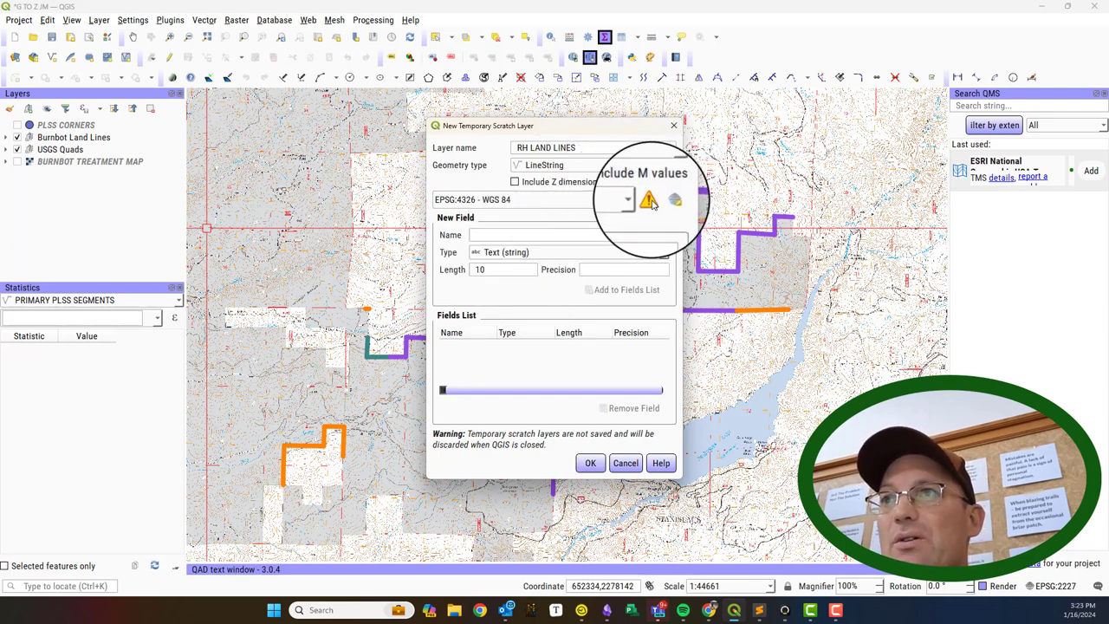
click(627, 200)
click(609, 218)
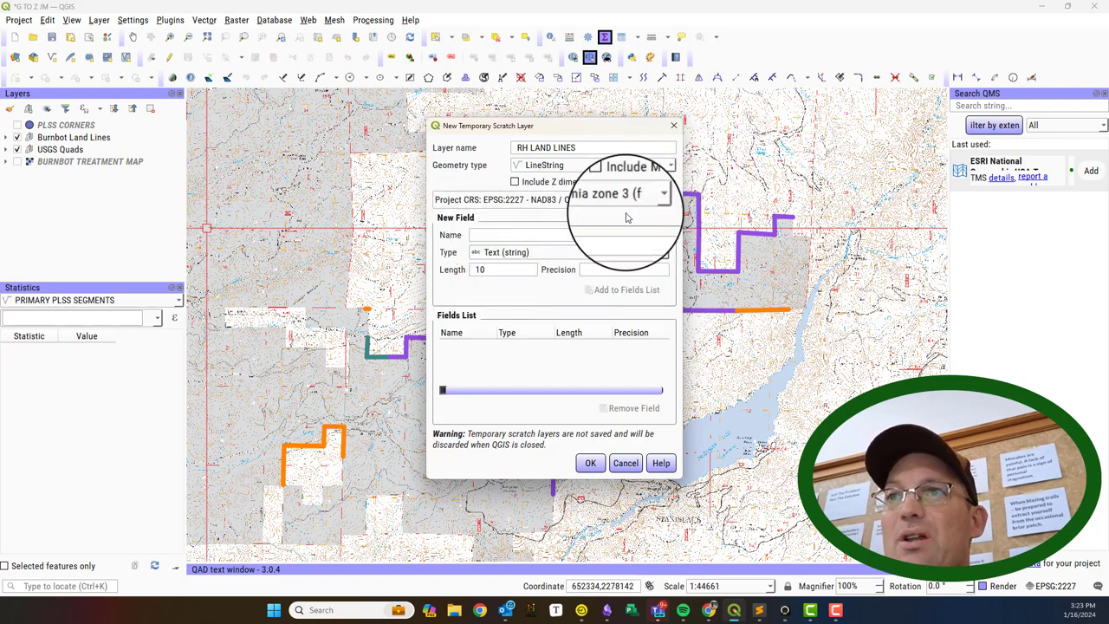
click(588, 465)
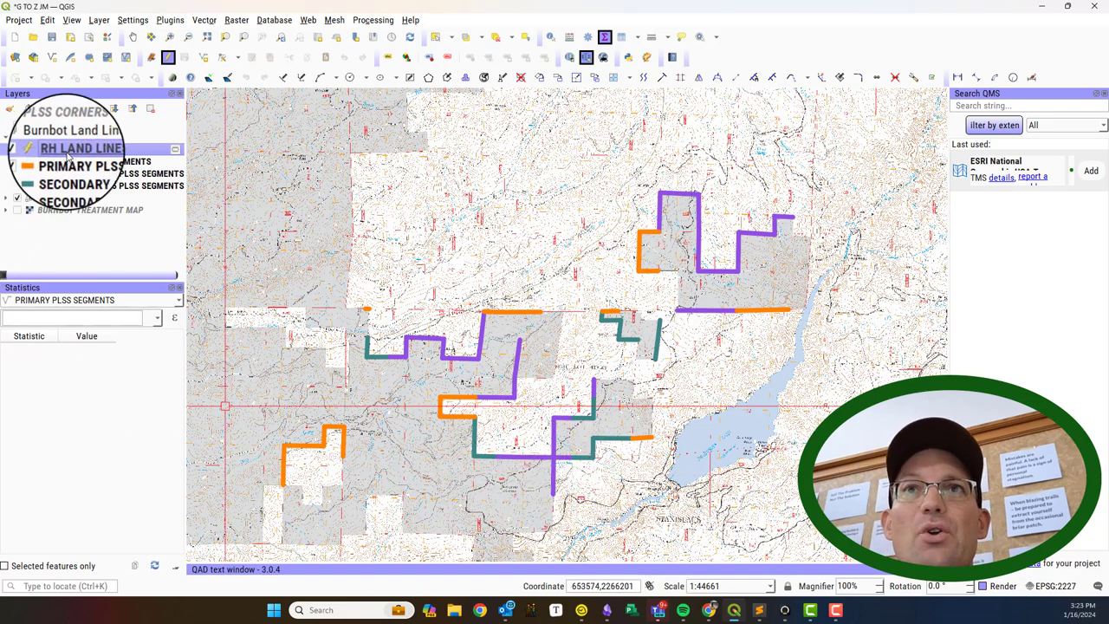
Move RH LAND LINES to the top of the layer list and sketch a test line
drag(84, 149, 73, 126)
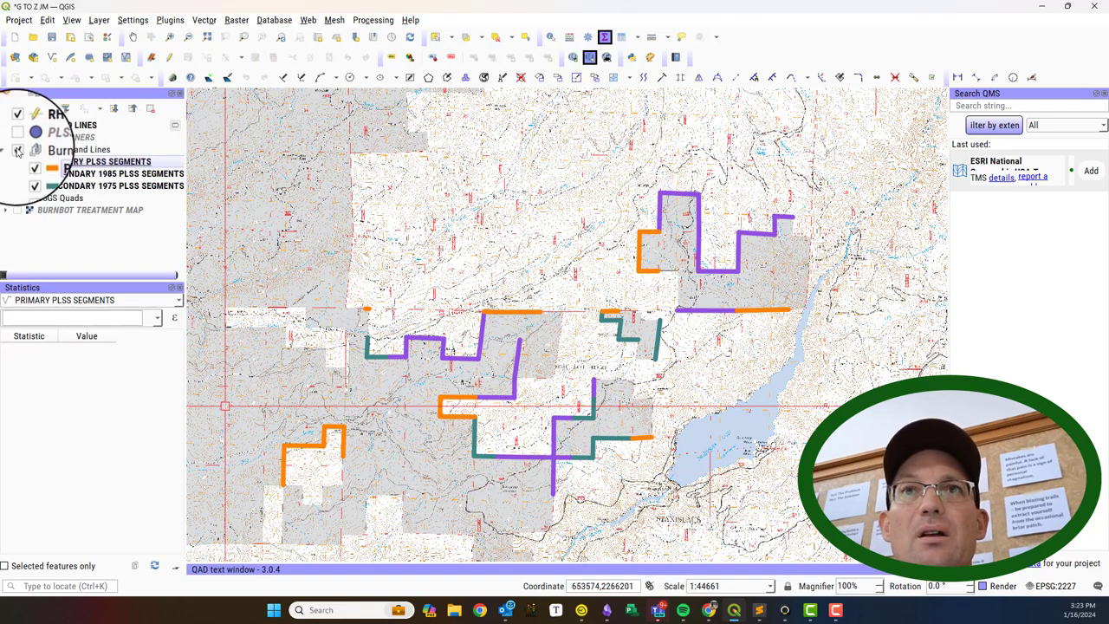
click(73, 127)
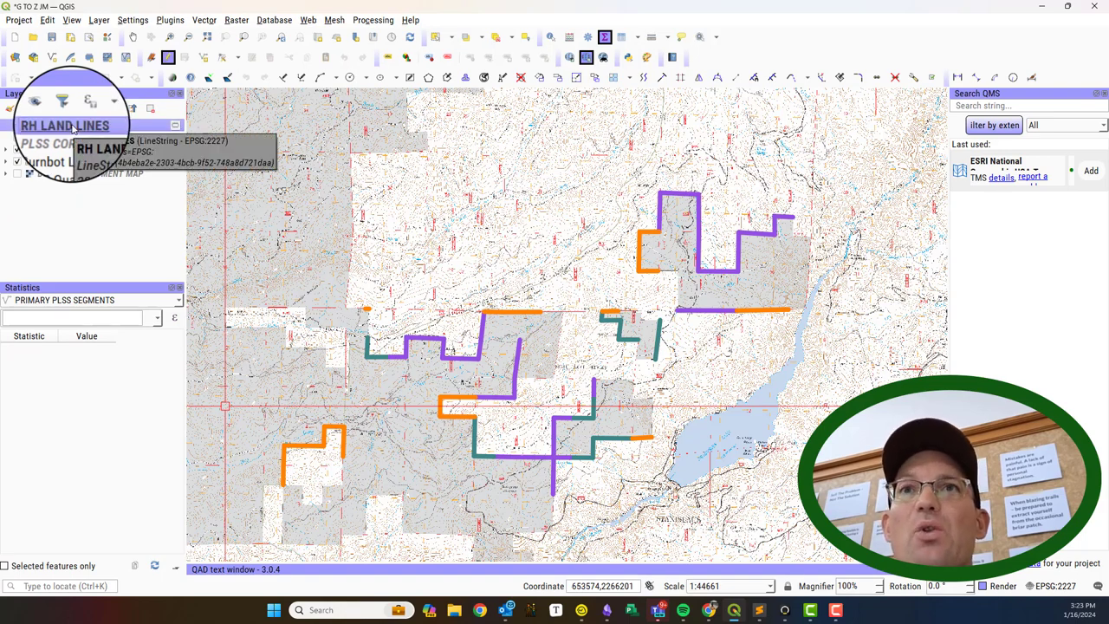
right_click(73, 128)
mouse_move(106, 294)
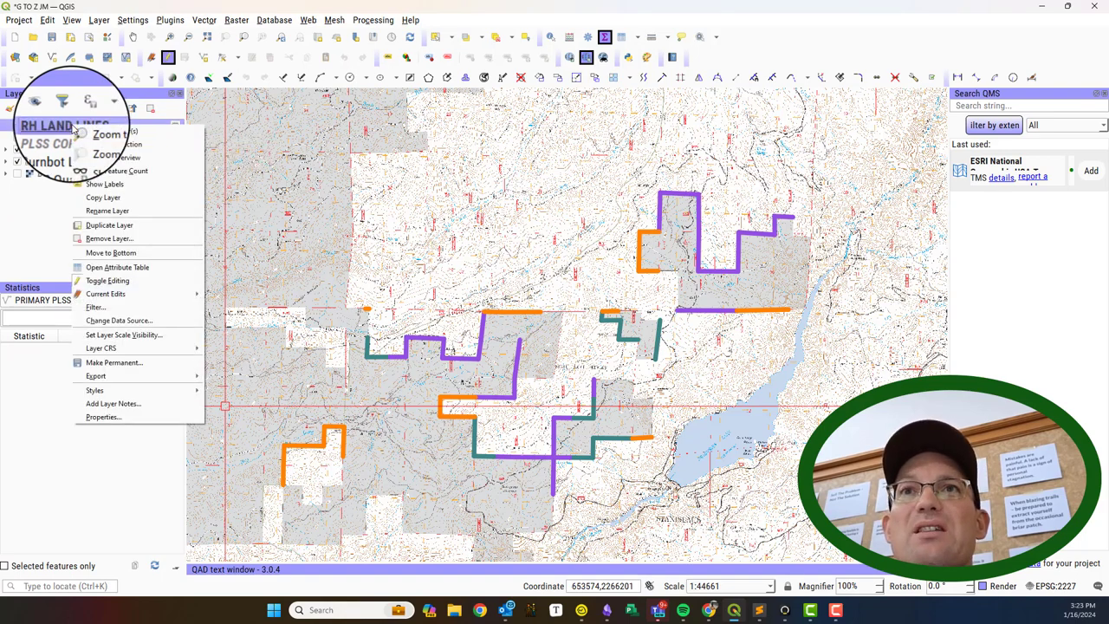
click(29, 236)
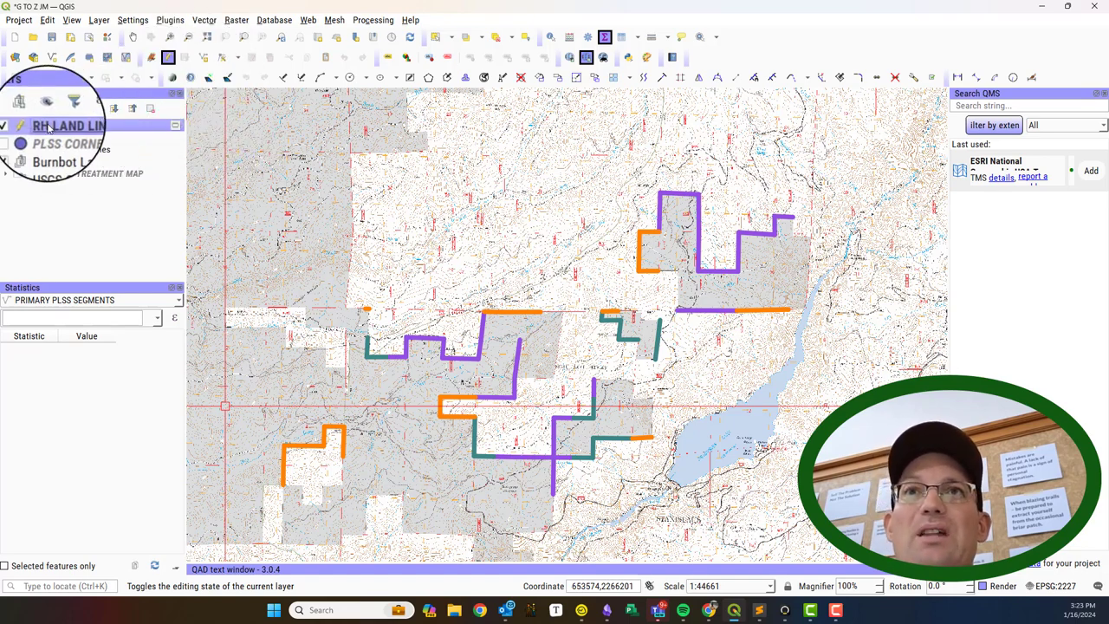
click(416, 195)
right_click(564, 128)
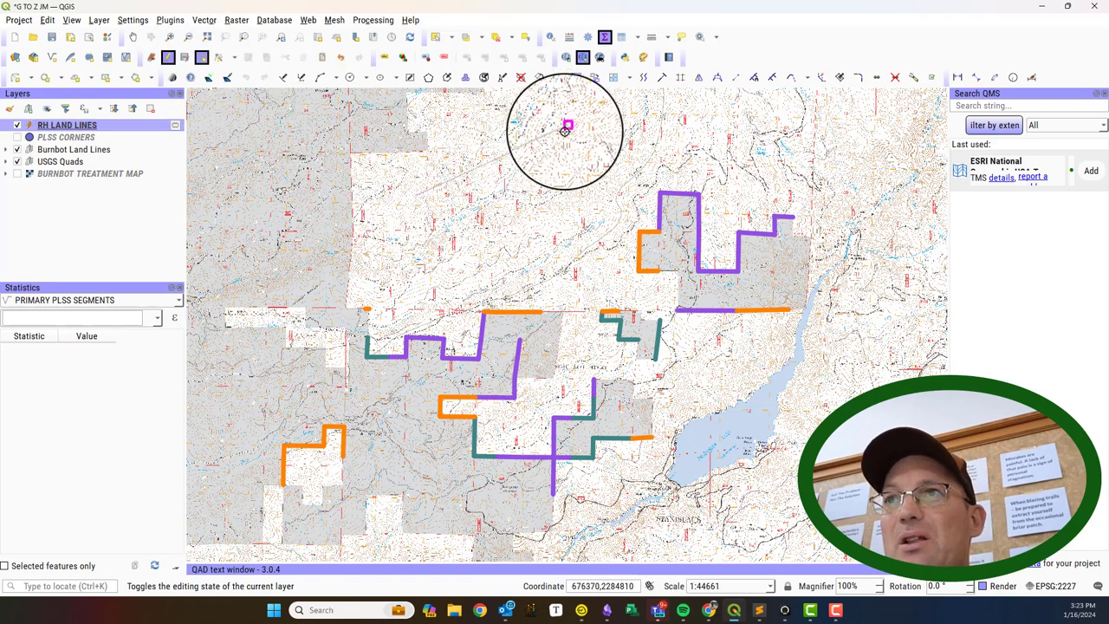
Save the RH LAND LINES edits and switch its editing mode off
right_click(69, 126)
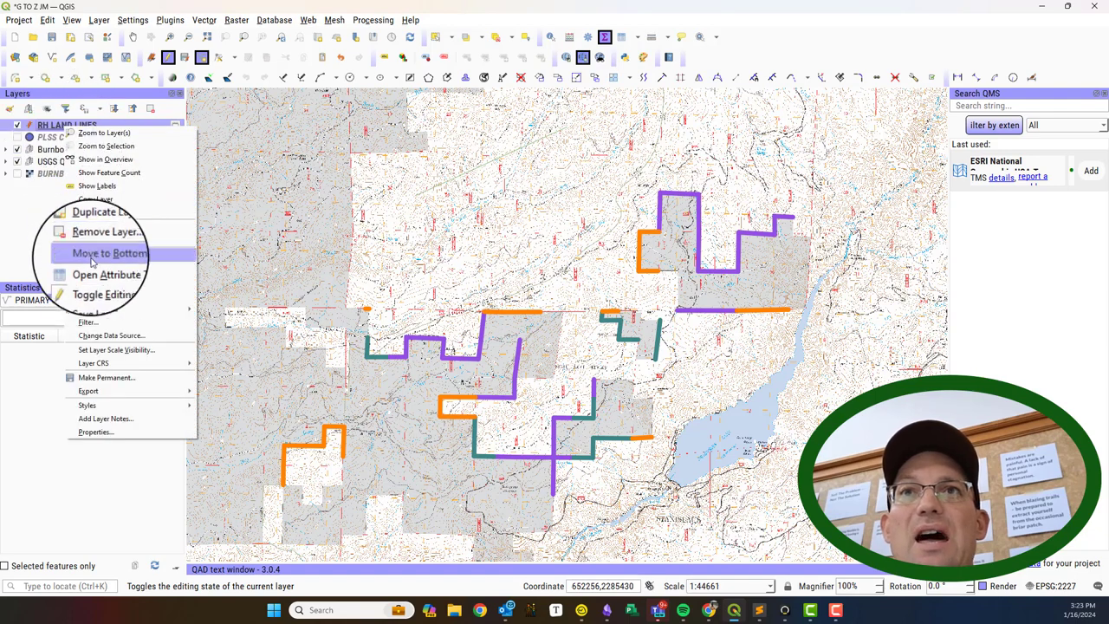
click(98, 299)
mouse_move(94, 363)
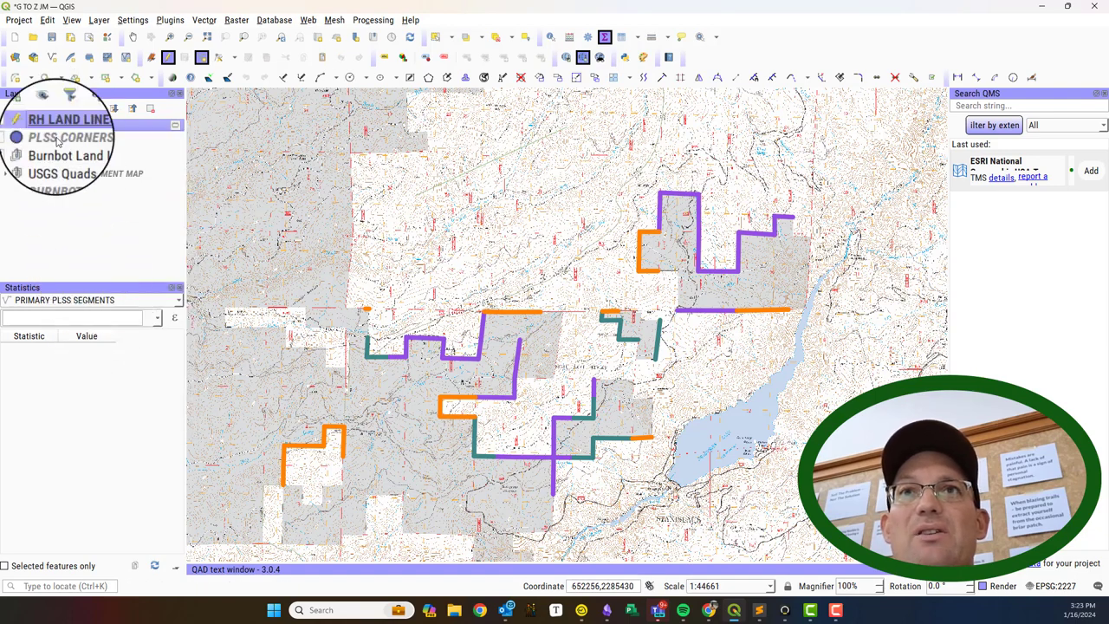
right_click(57, 126)
mouse_move(93, 297)
click(89, 283)
Save RH LAND LINES features as GeoJSON, overwriting RH LAND LINES.geojson
right_click(102, 126)
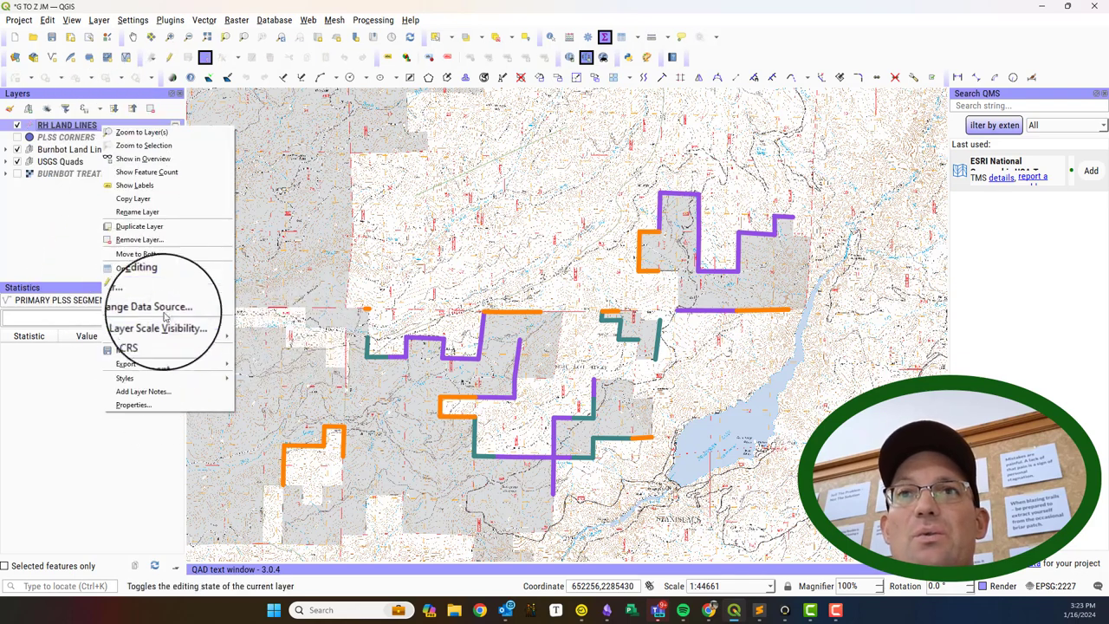
mouse_move(126, 364)
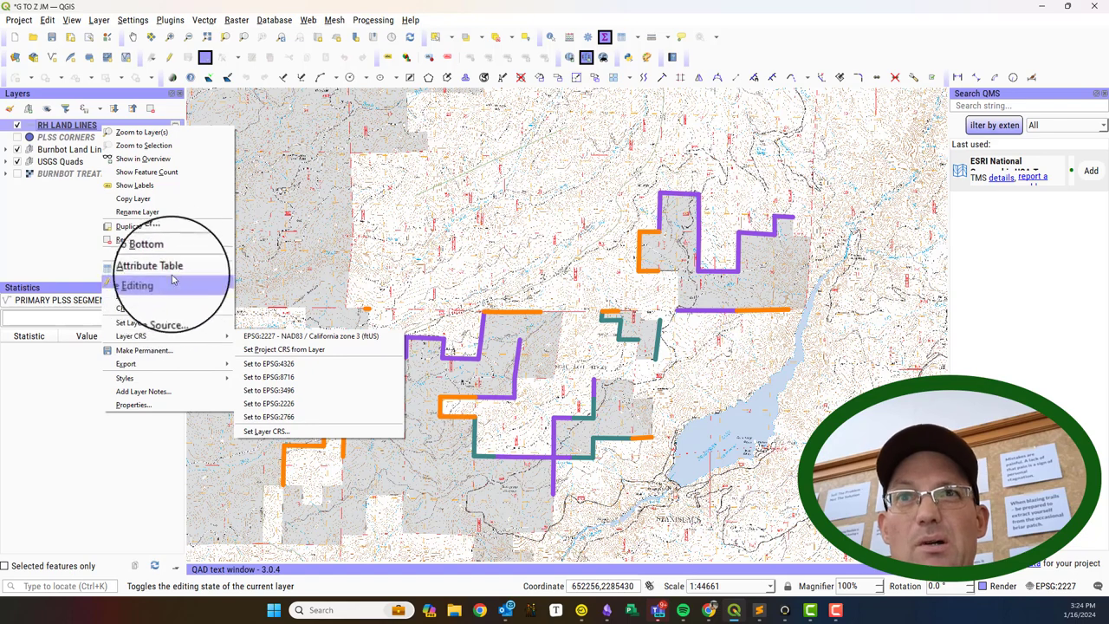
mouse_move(82, 376)
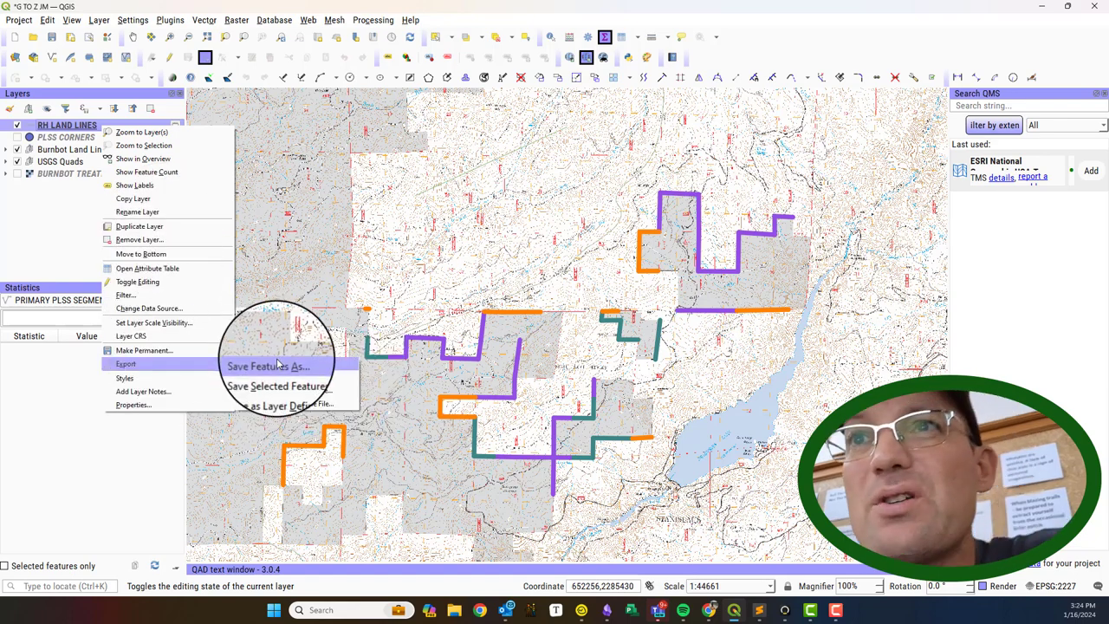
click(260, 364)
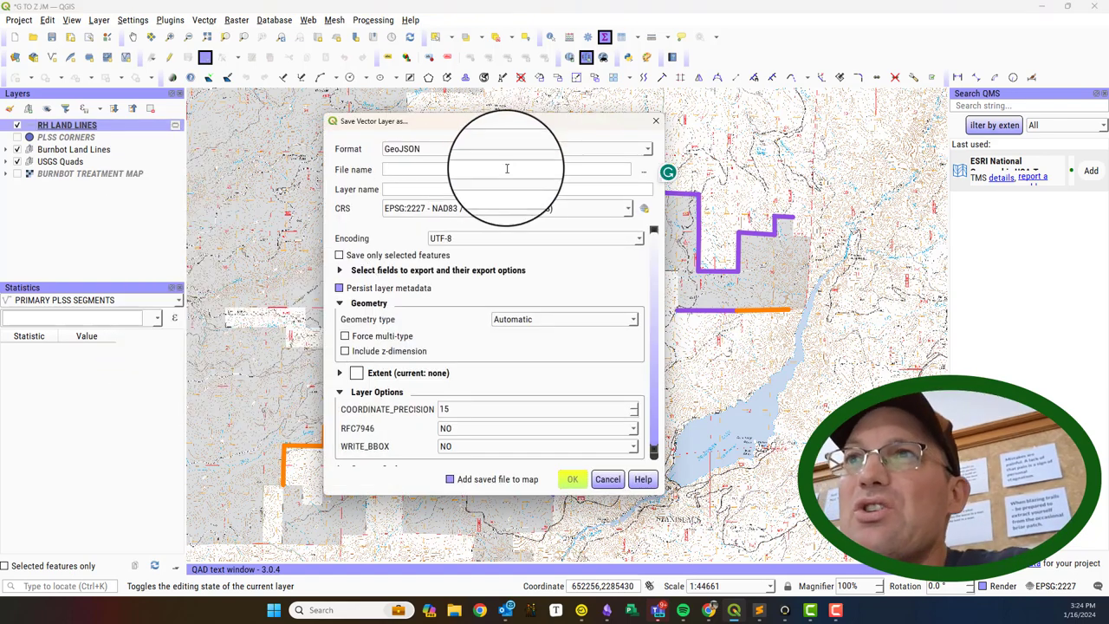
click(643, 173)
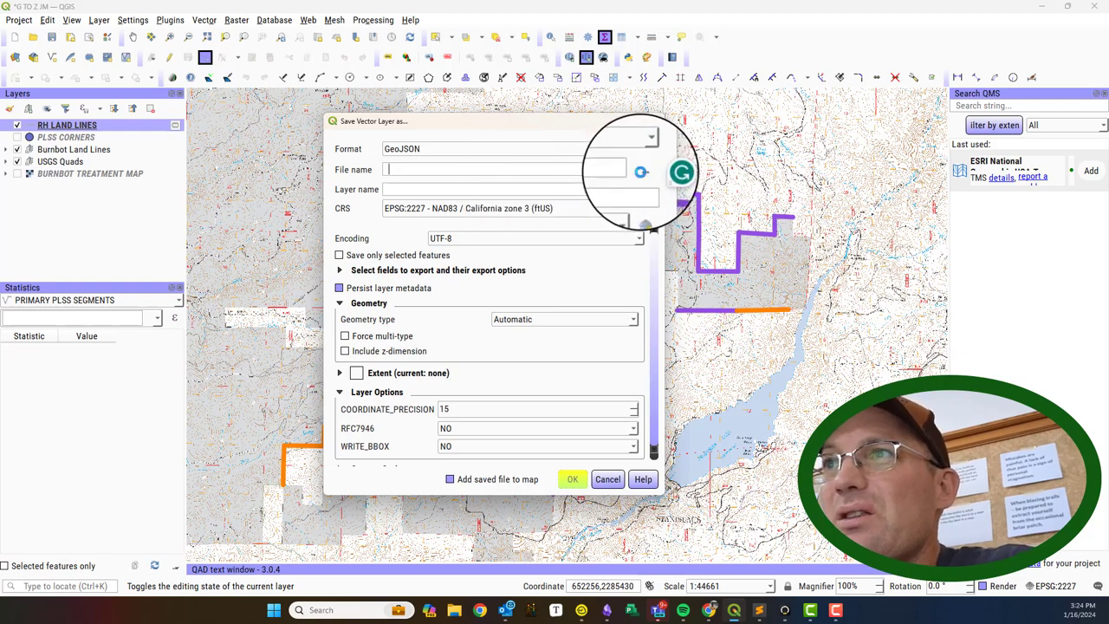
click(593, 241)
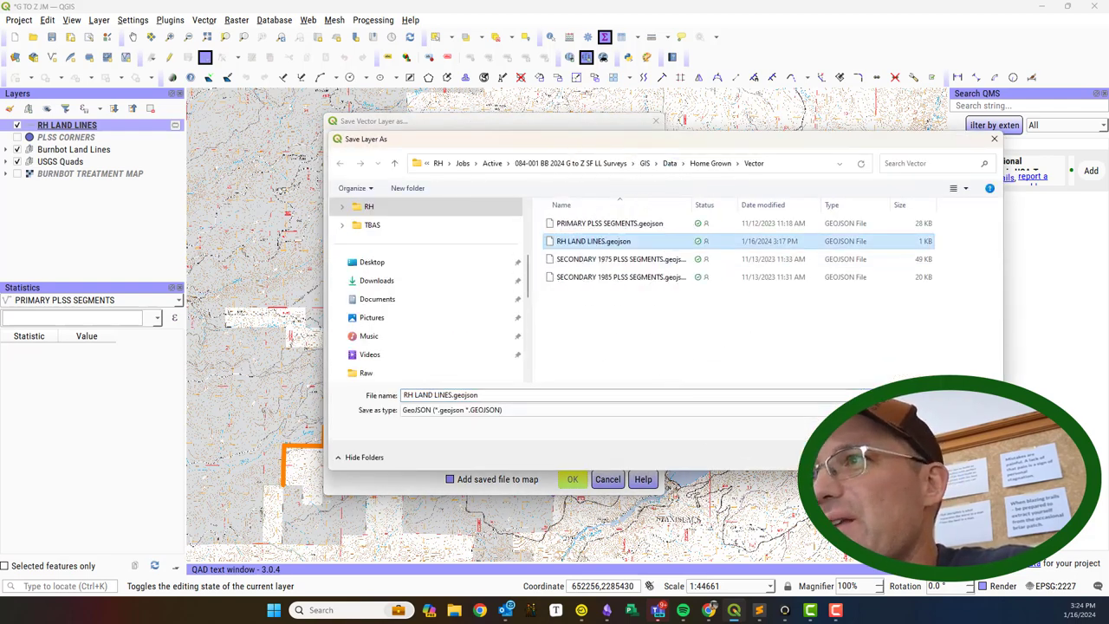
key(Return)
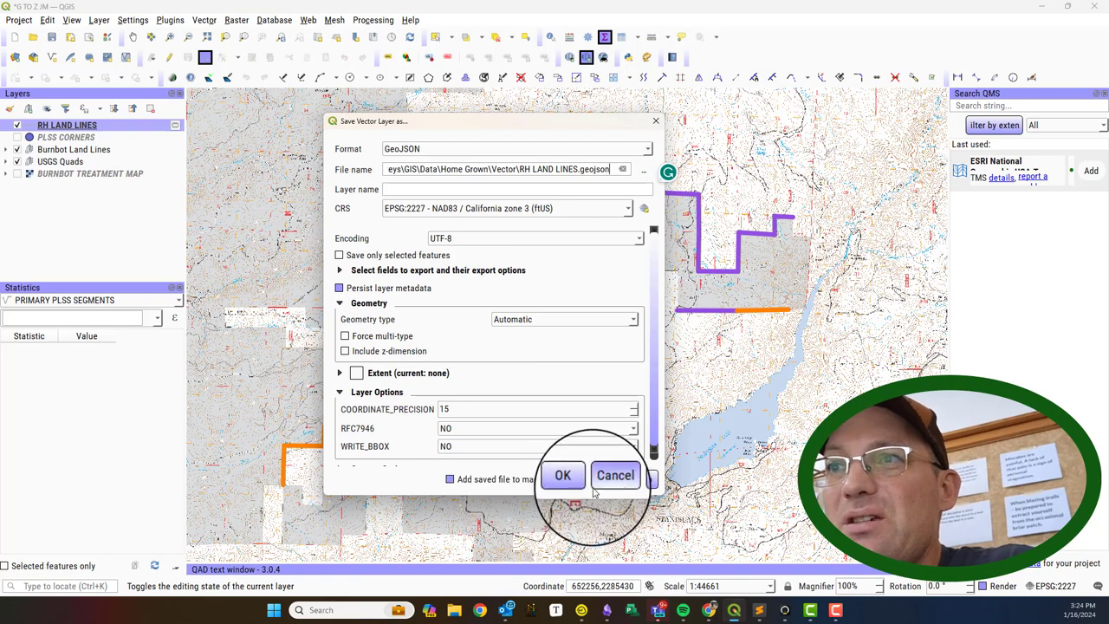
click(572, 478)
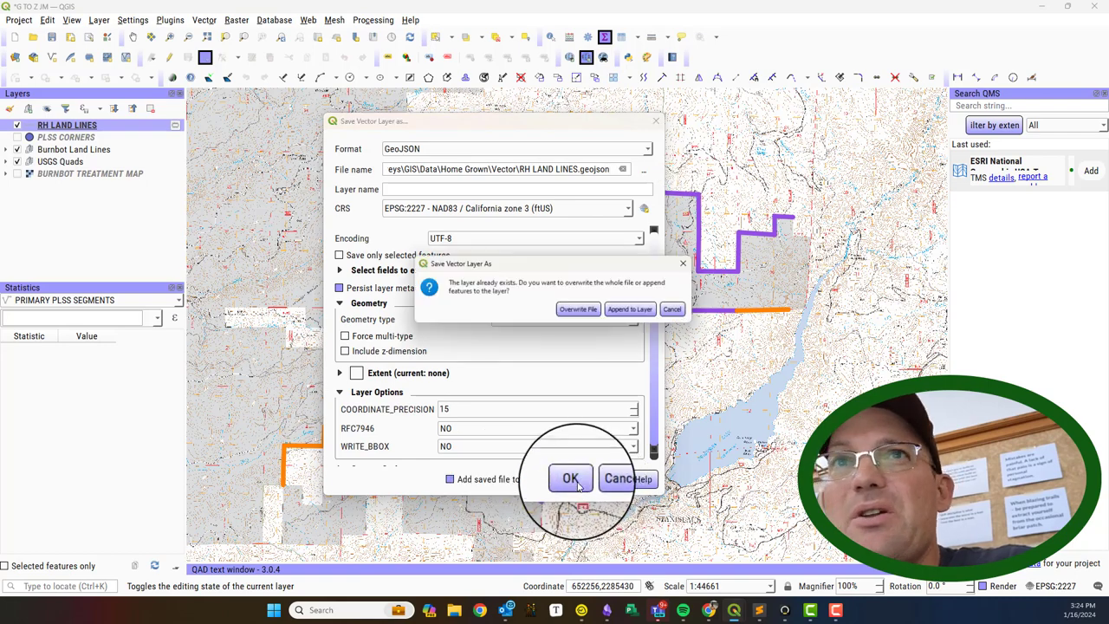
click(581, 311)
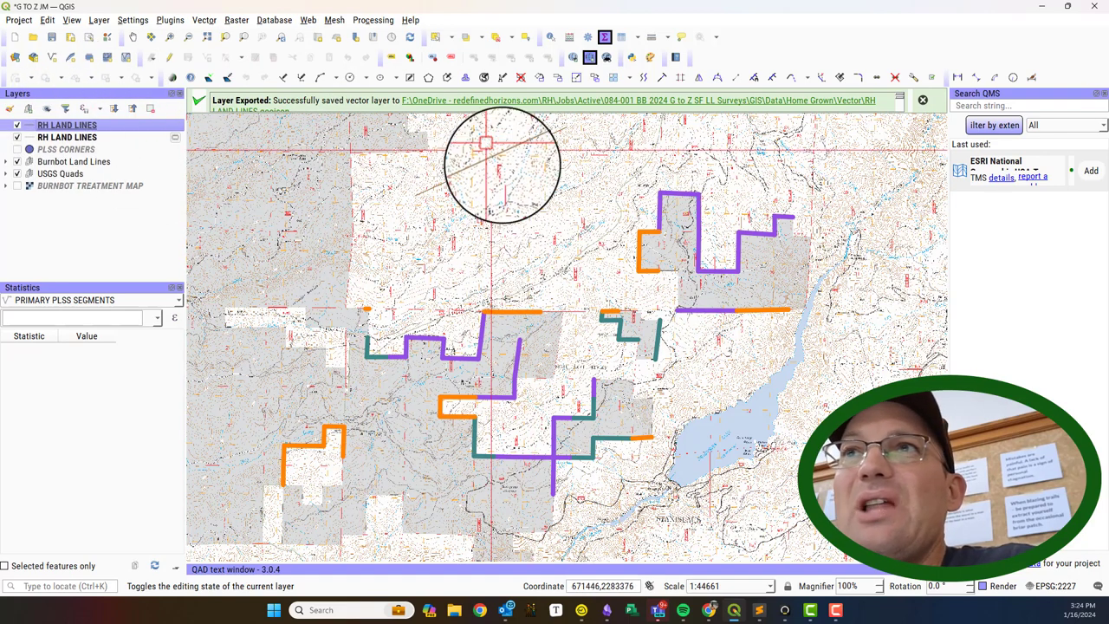
Remove the second RH LAND LINES layer and select the remaining copy
right_click(59, 138)
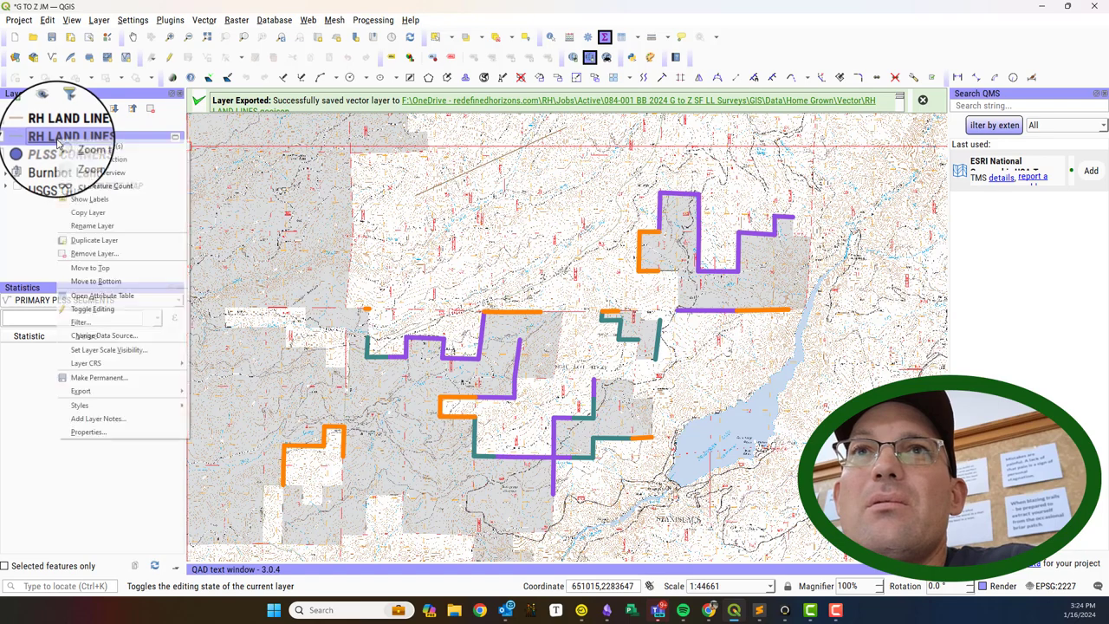
click(113, 255)
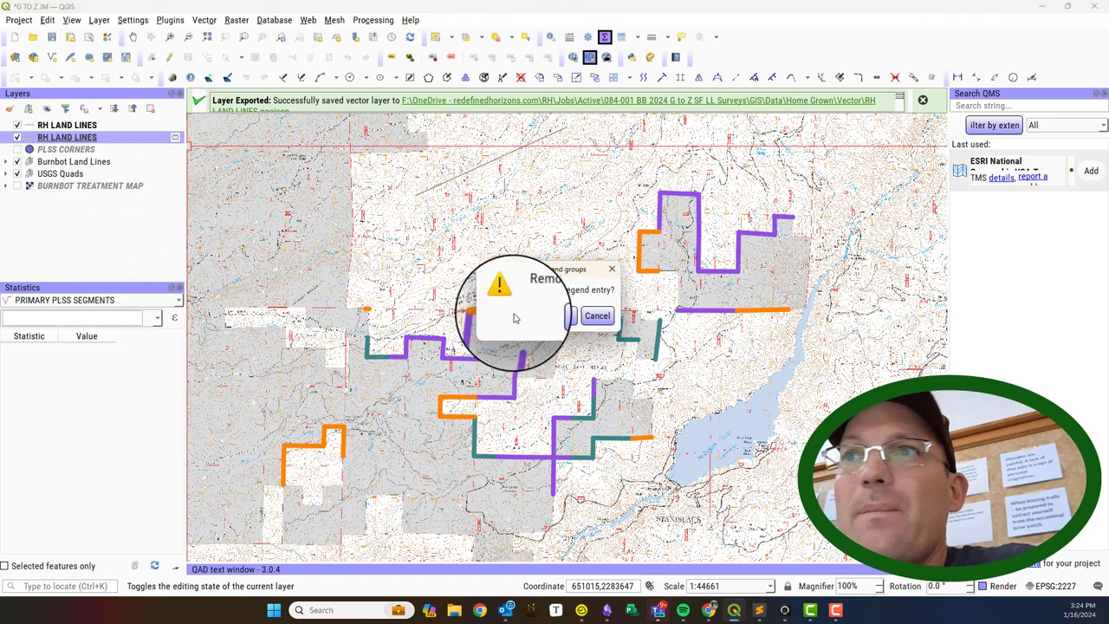
click(559, 314)
click(91, 127)
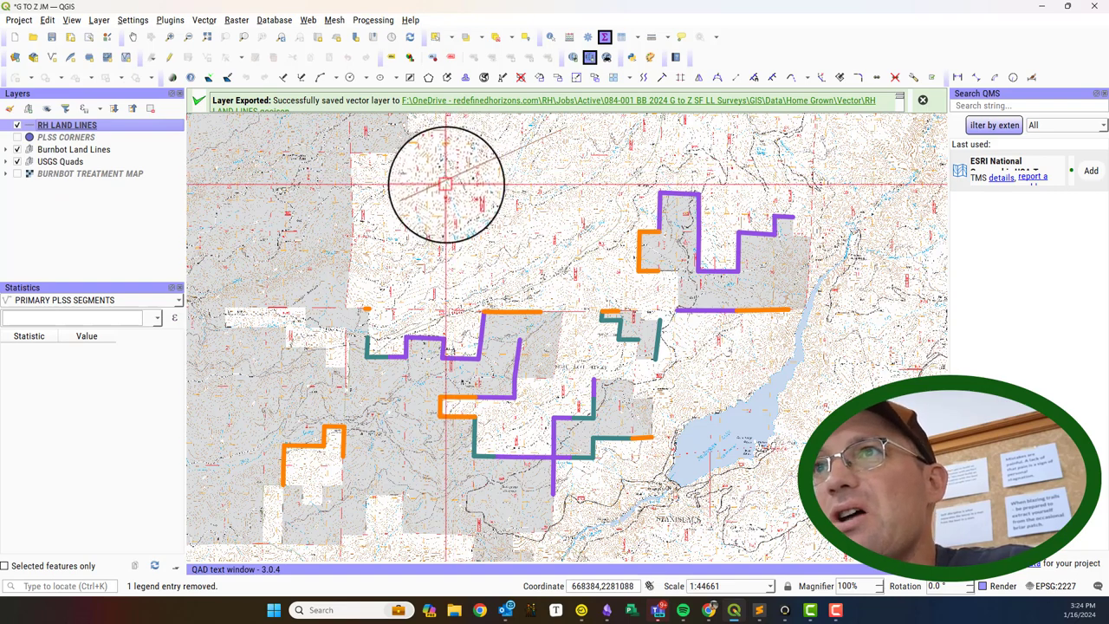
right_click(87, 126)
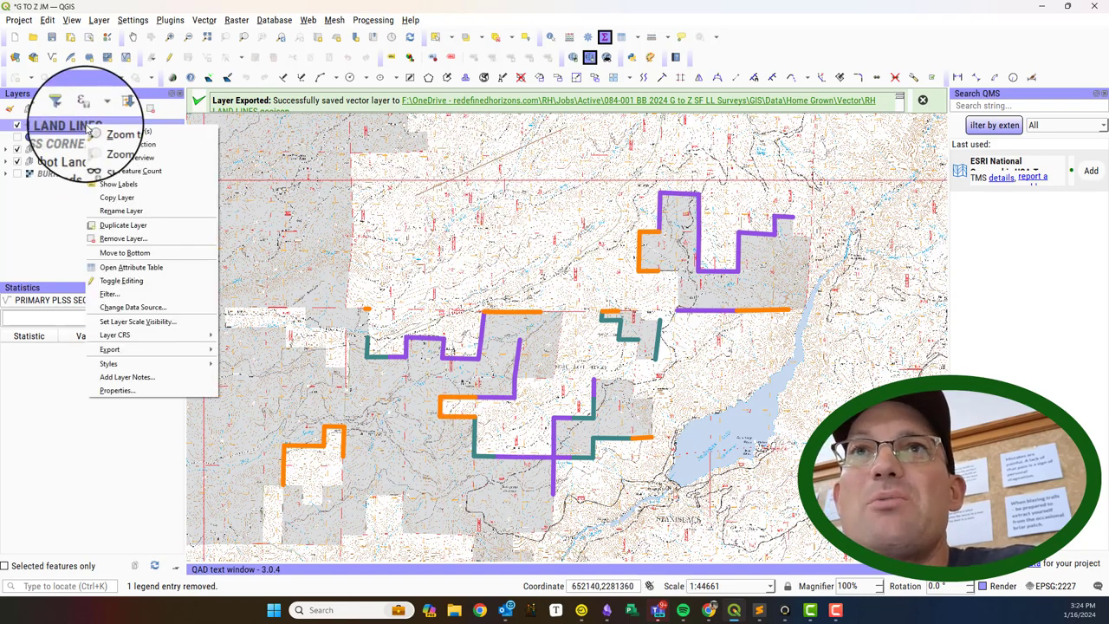
Turn on editing for RH LAND LINES and go to the Fields page of its properties
click(121, 280)
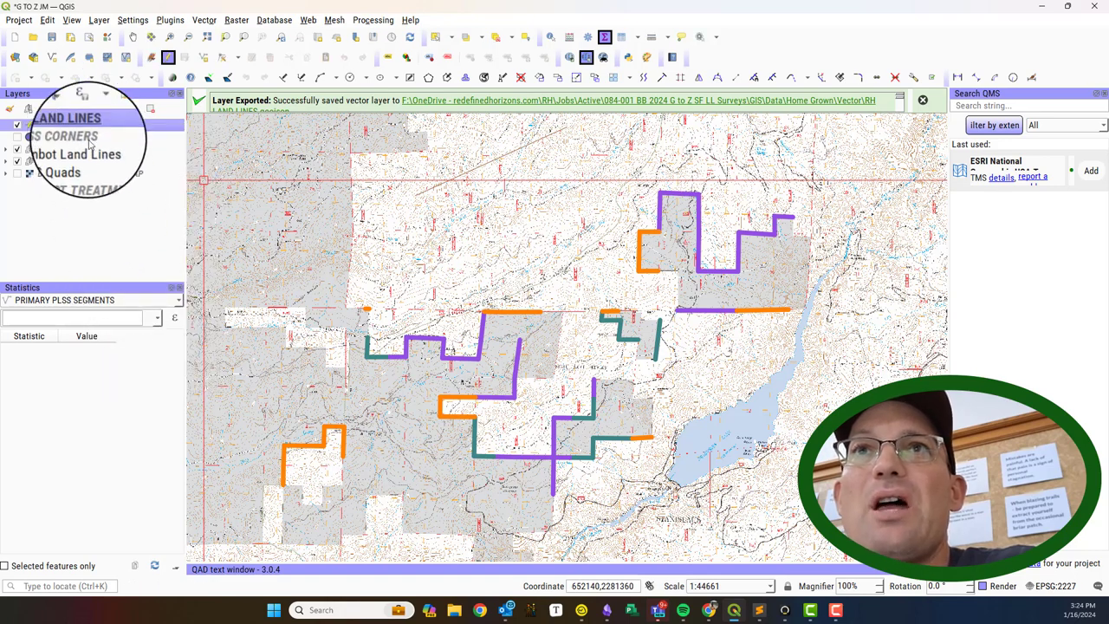
right_click(90, 126)
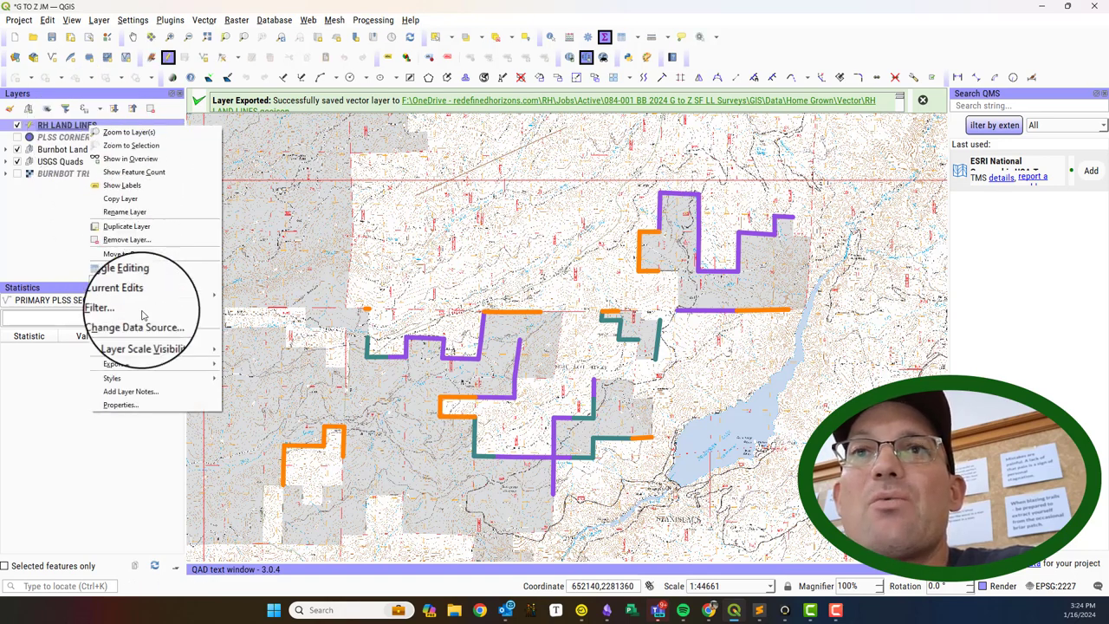
click(136, 406)
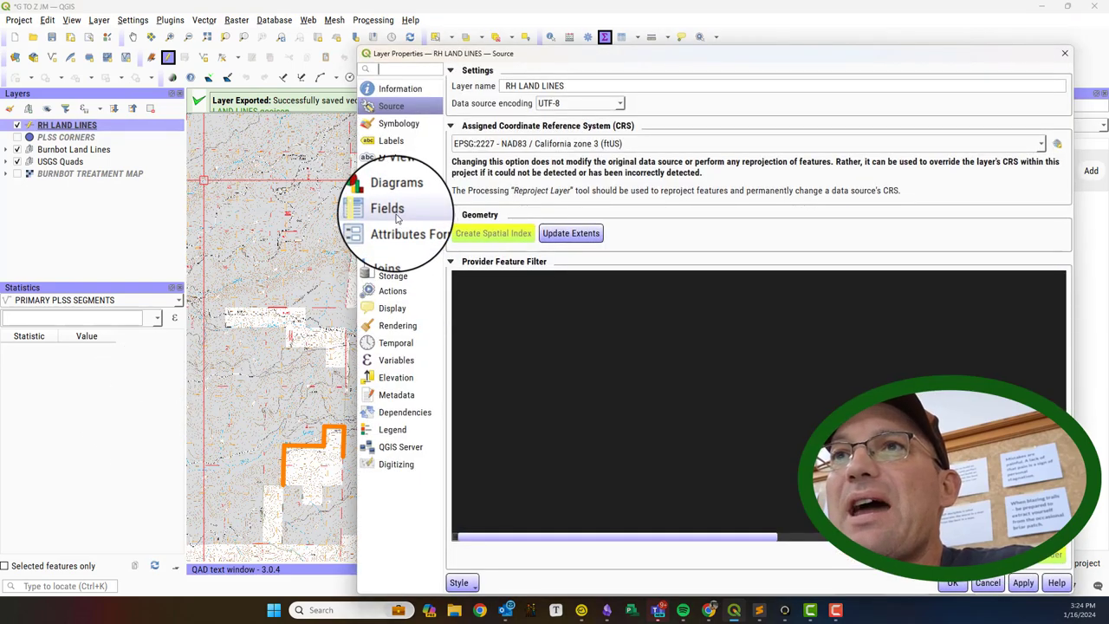
click(399, 211)
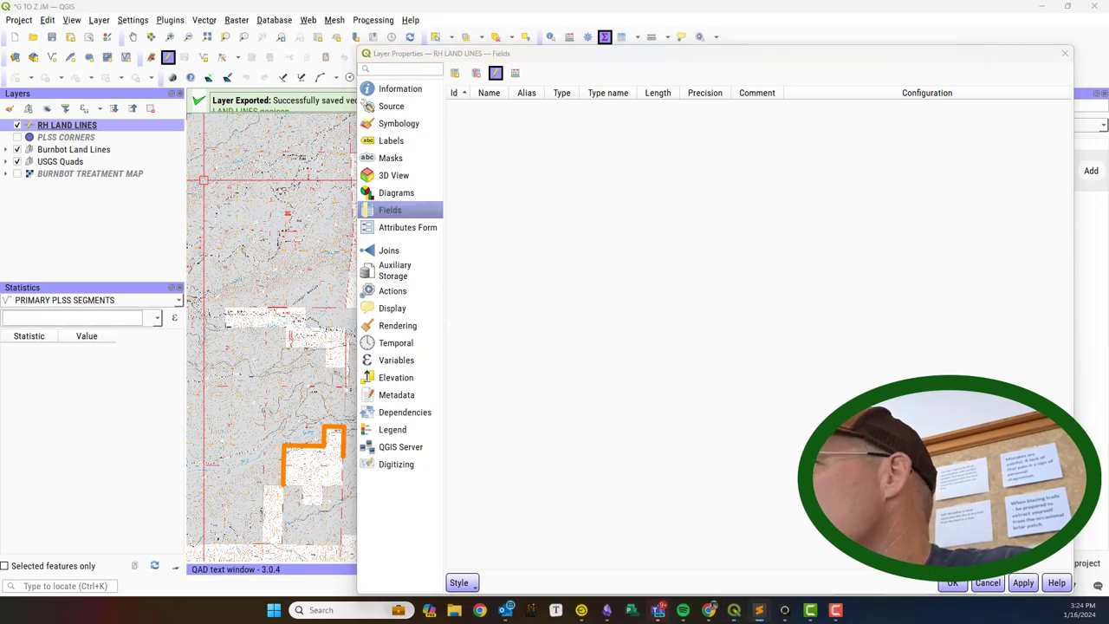
Add integer fields RH Line ID and Survey Area
click(455, 74)
text(RH Line ID)
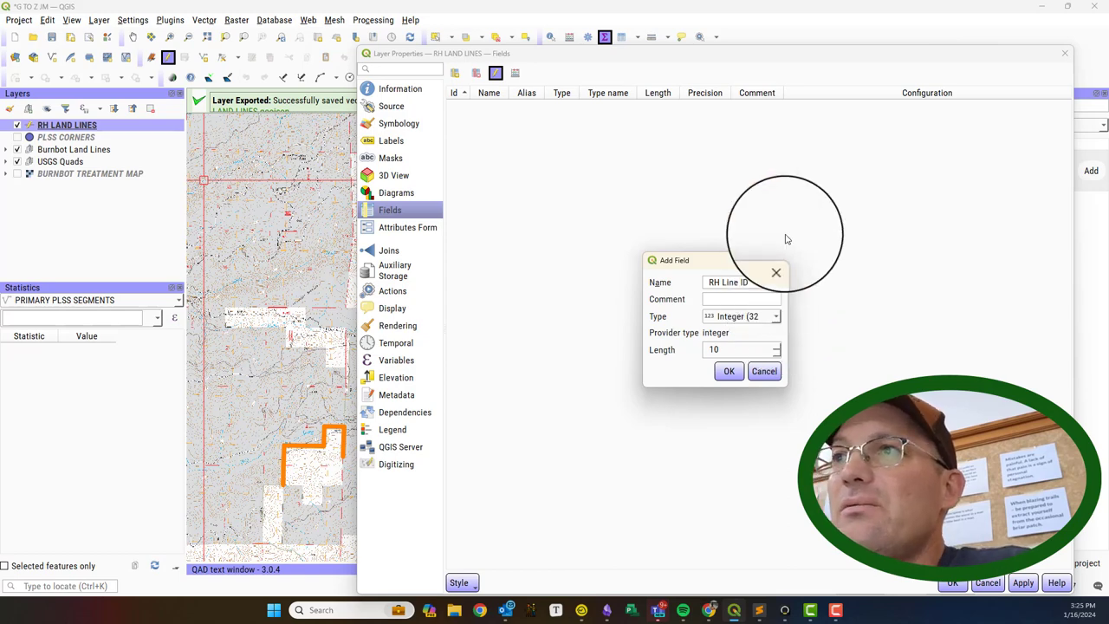
click(732, 373)
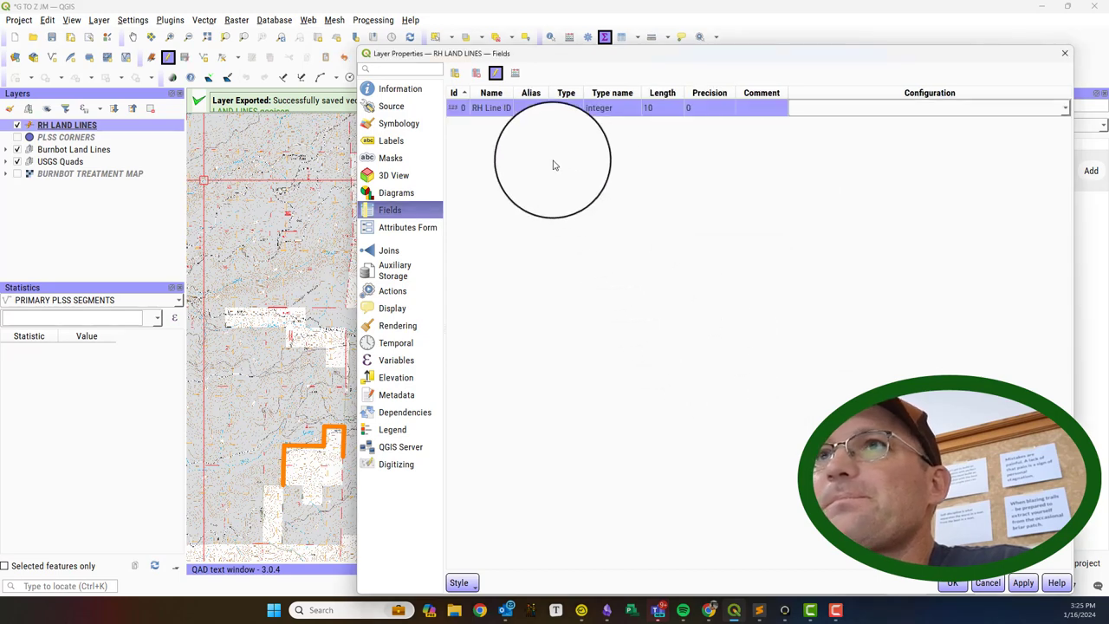
click(457, 73)
text(Survey Area)
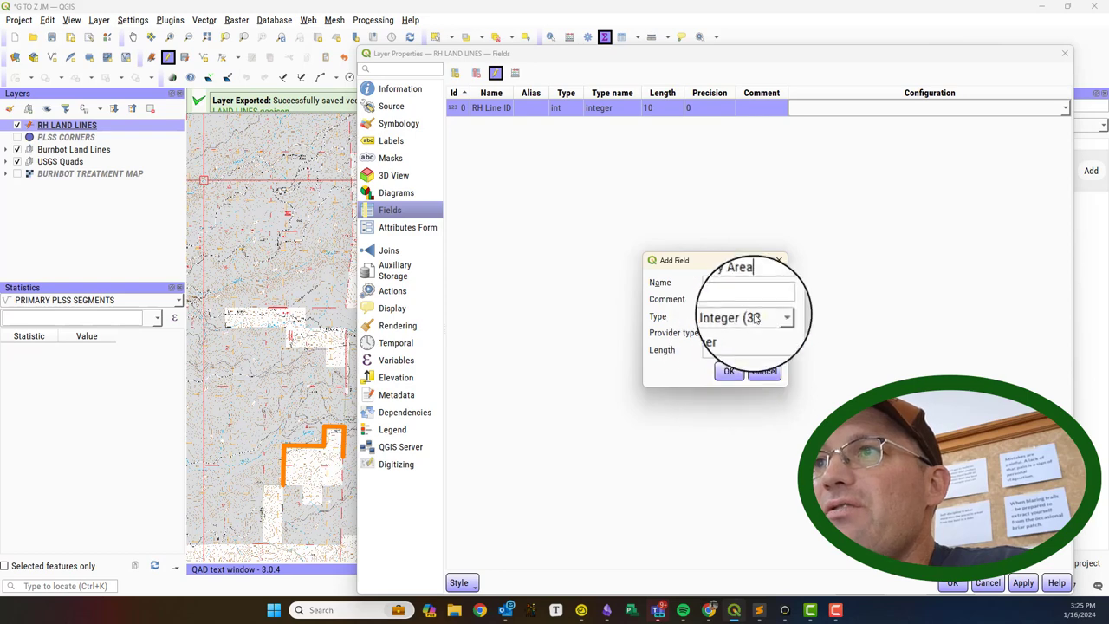
click(728, 370)
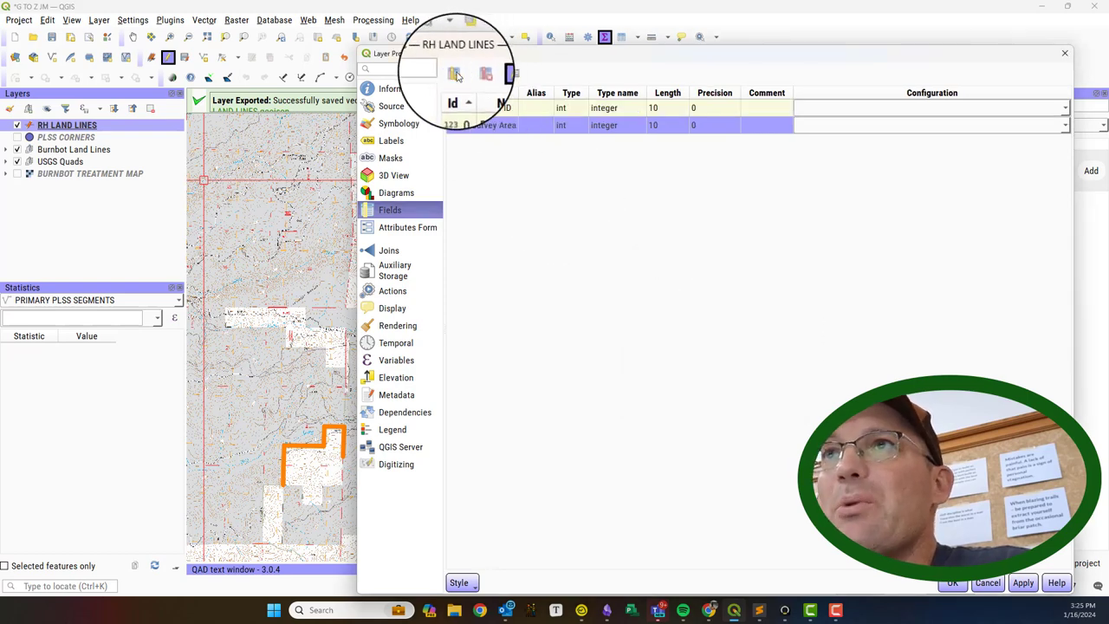
Add text fields PLSS Type and RH Status
click(455, 73)
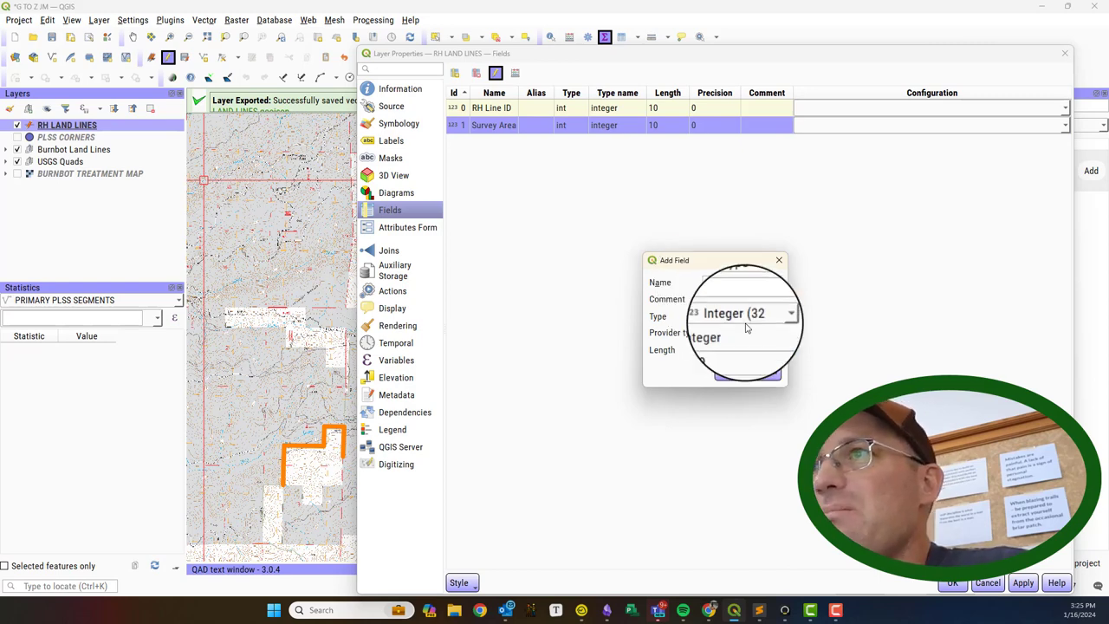
click(771, 317)
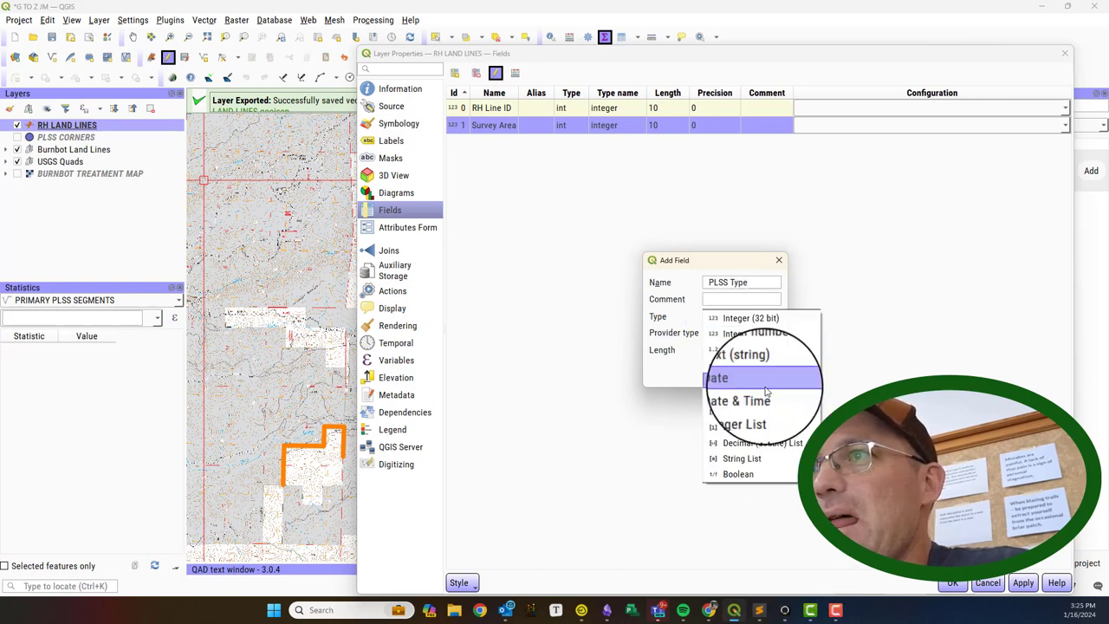
click(740, 365)
text(50)
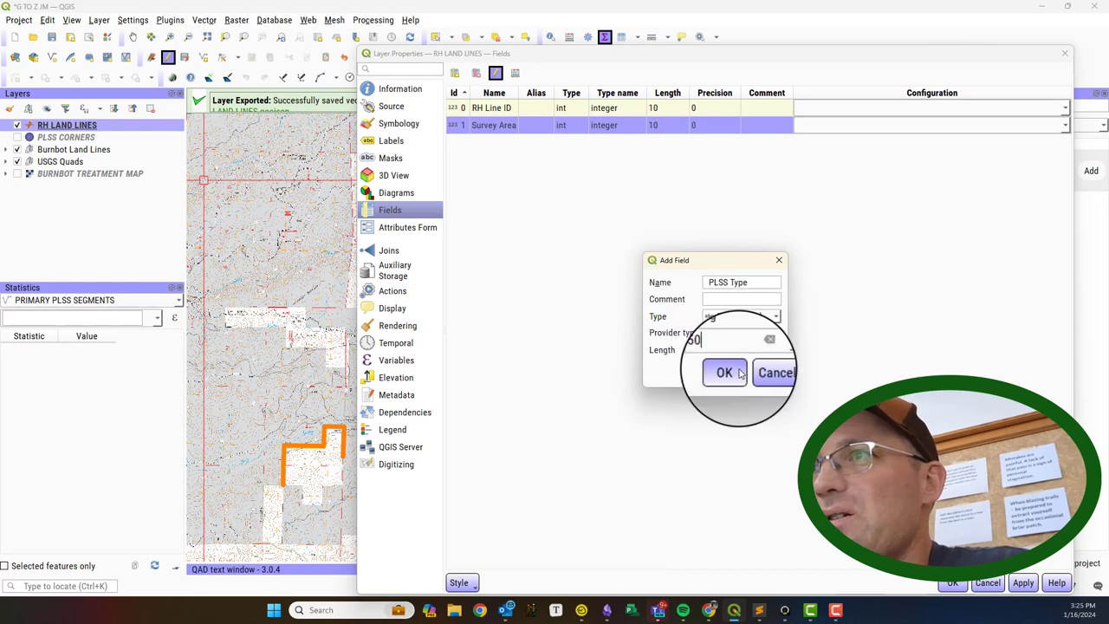
click(739, 372)
click(455, 73)
text(RH Status)
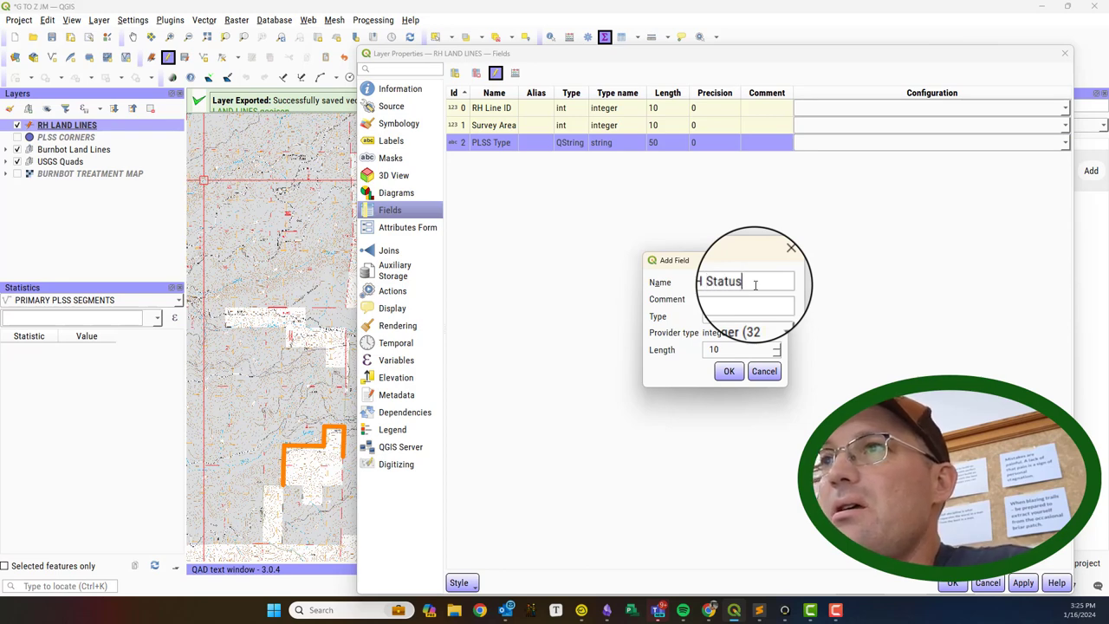
click(754, 316)
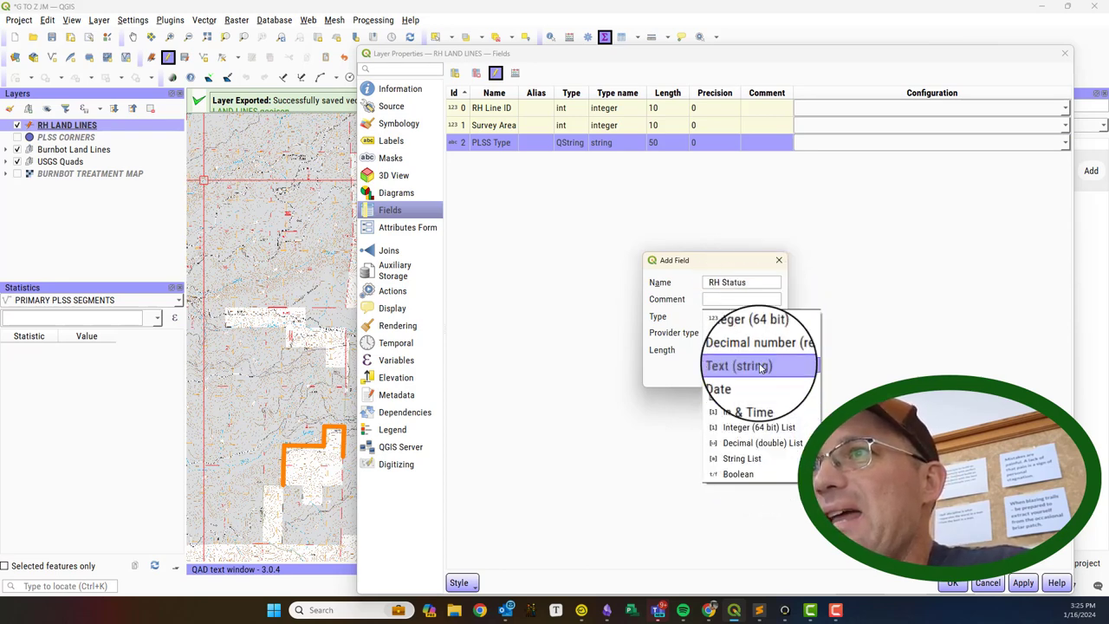
click(760, 367)
text(100)
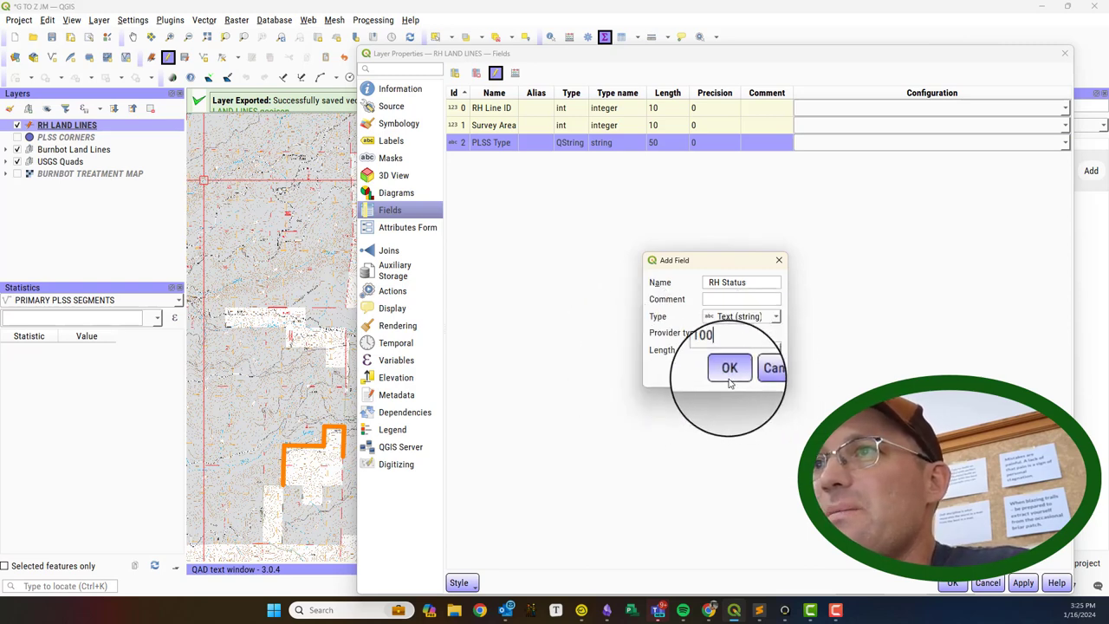
click(729, 370)
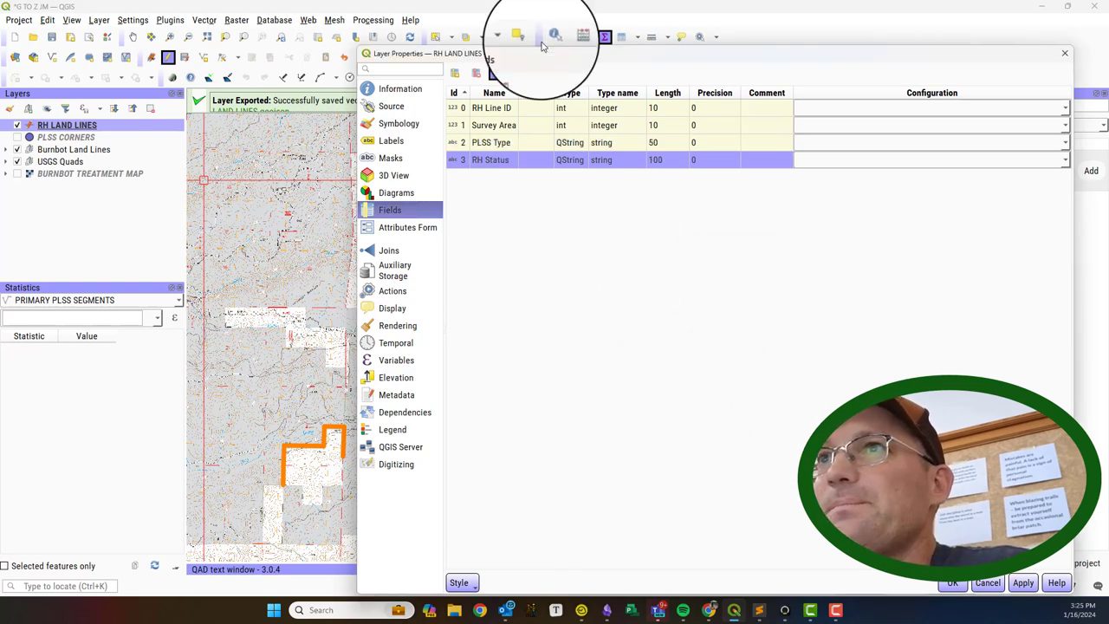
Add RH Surveyed Length as a decimal field, length 10, precision 2
click(455, 74)
text(I Surve)
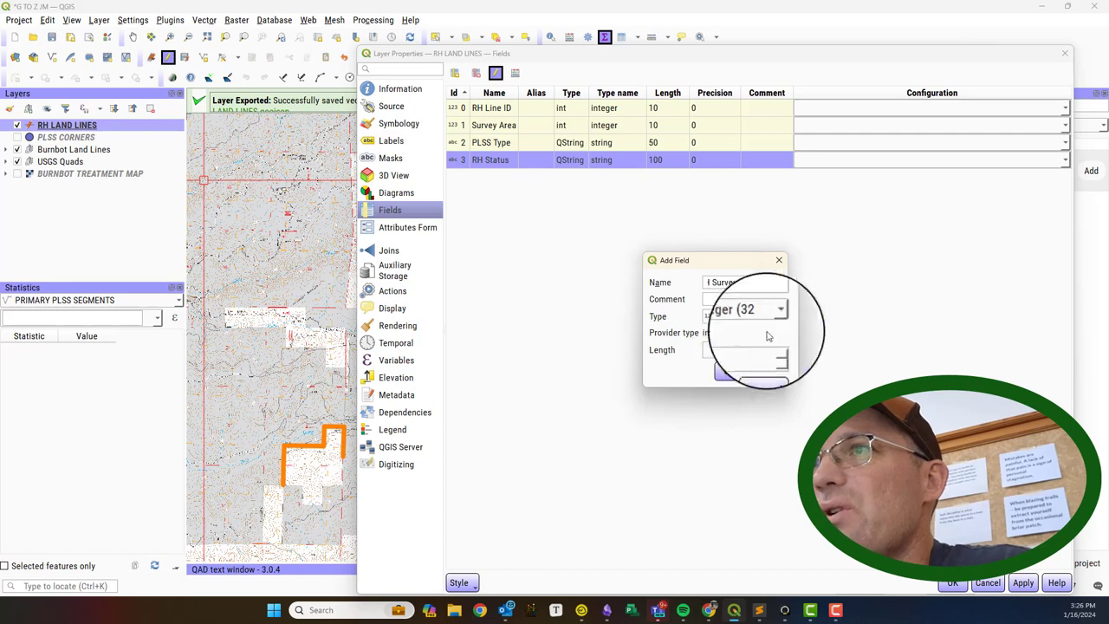
click(763, 316)
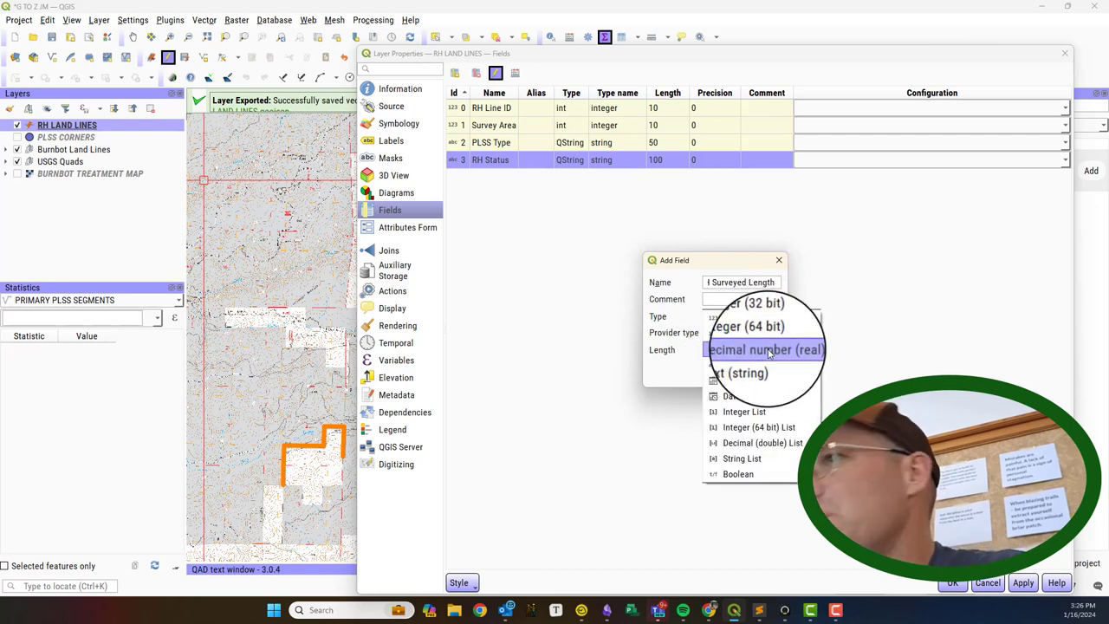
click(768, 351)
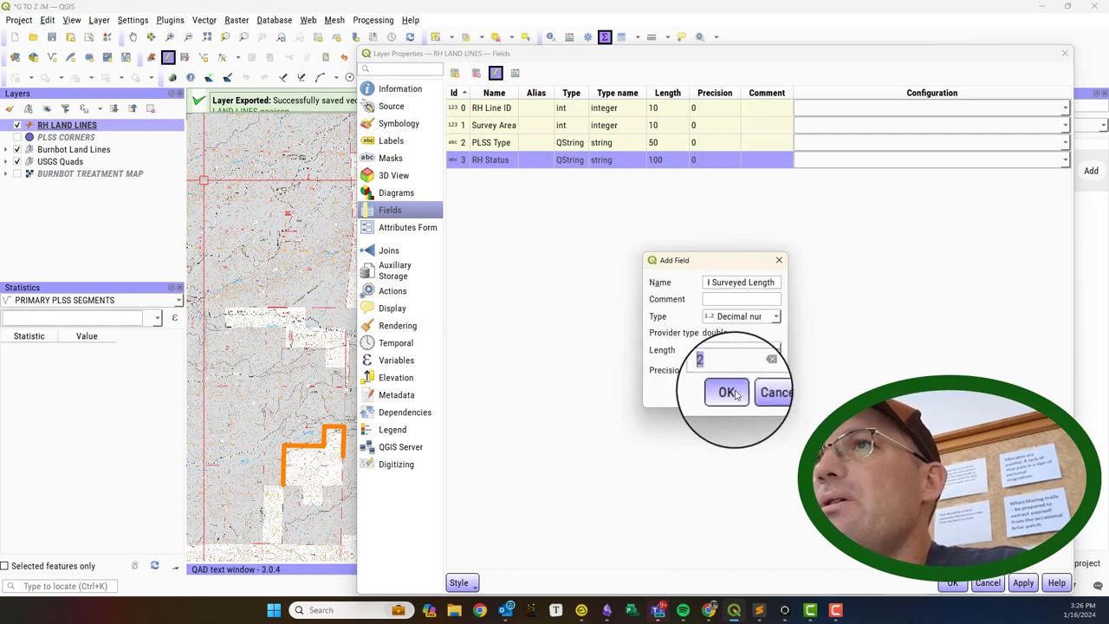
click(729, 392)
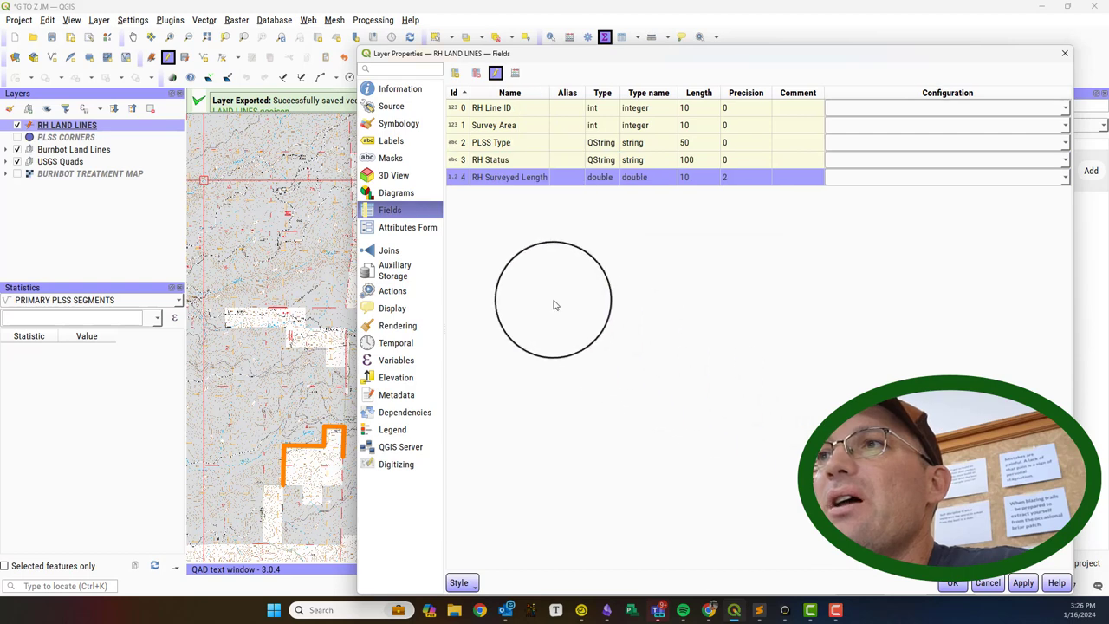
Add a Record Length decimal field with length 10 and precision 2
click(454, 73)
text(Record Length)
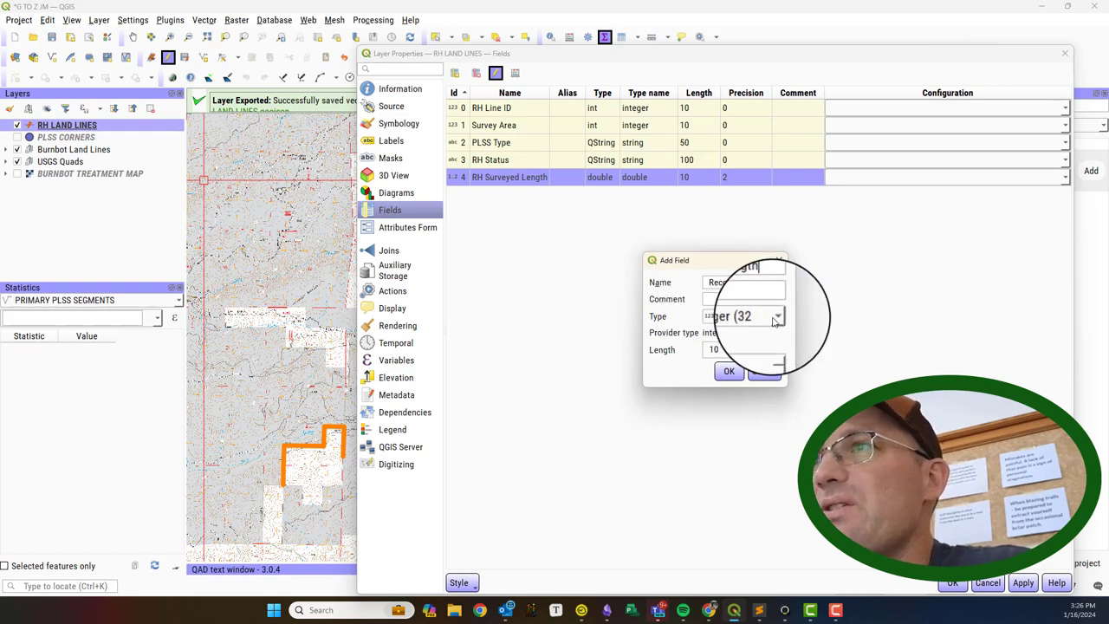
click(742, 316)
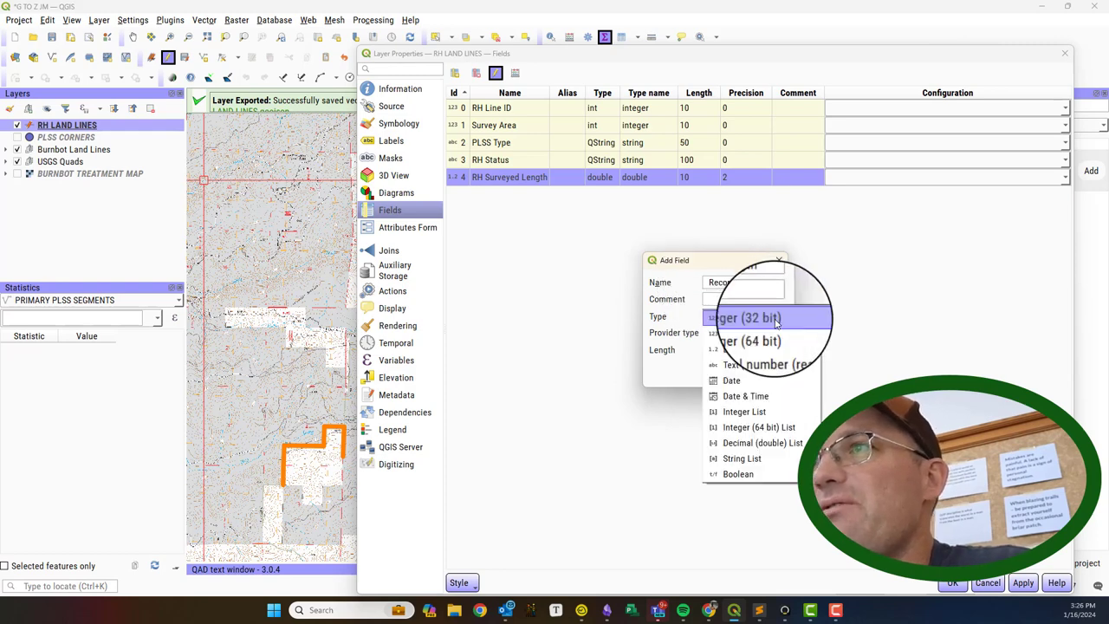
click(762, 349)
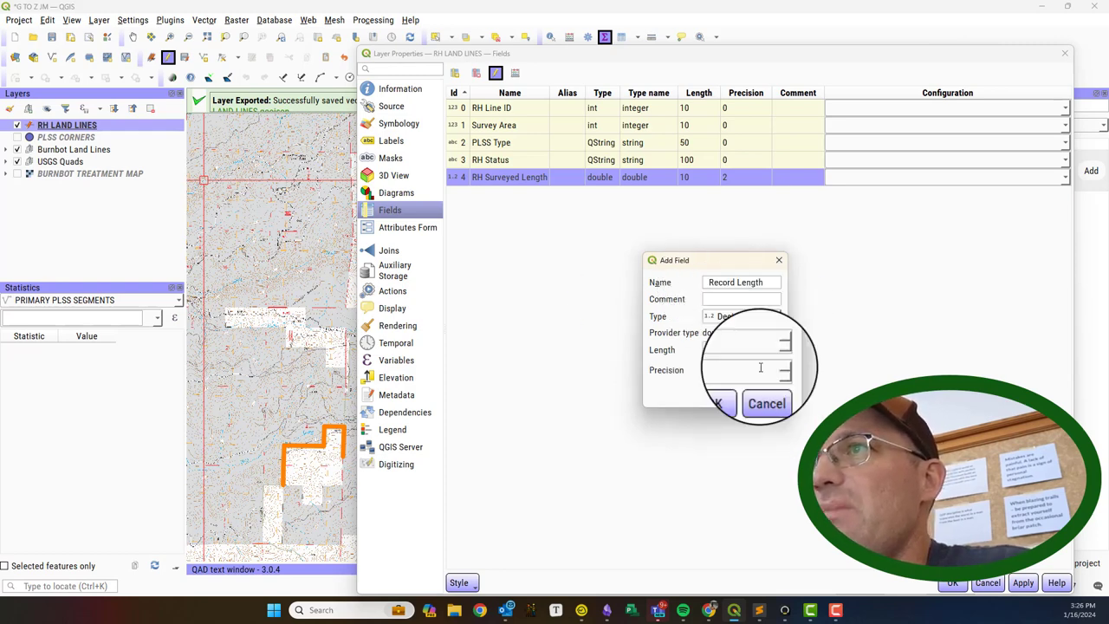
click(740, 349)
text(10)
click(741, 370)
text(2)
click(714, 398)
Add a GIS Length decimal field with precision 0 and apply the field changes
click(454, 73)
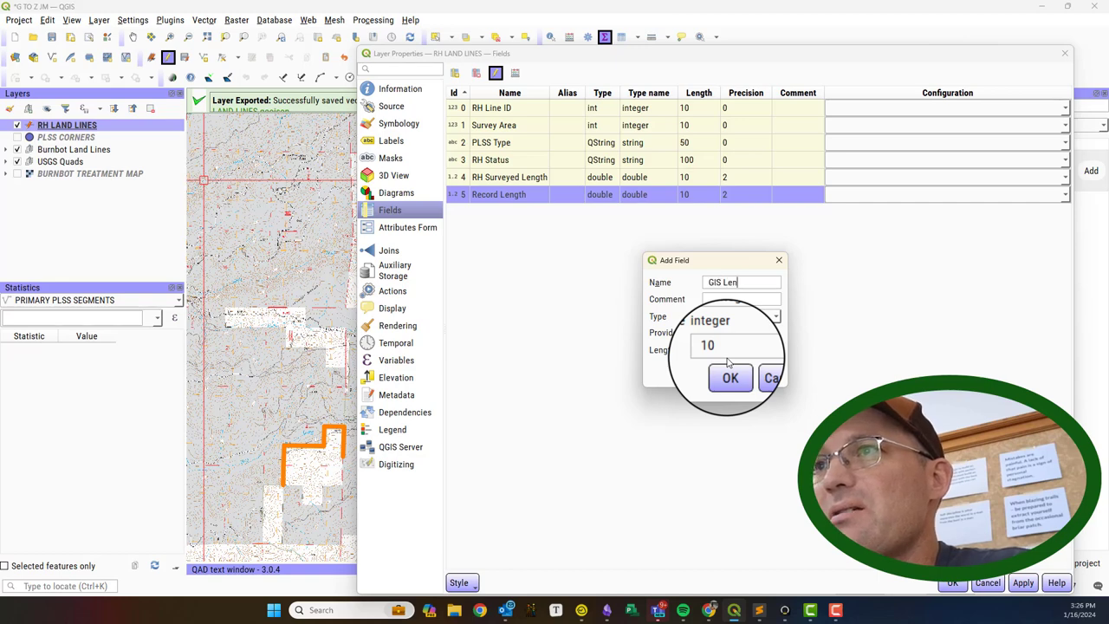
click(776, 317)
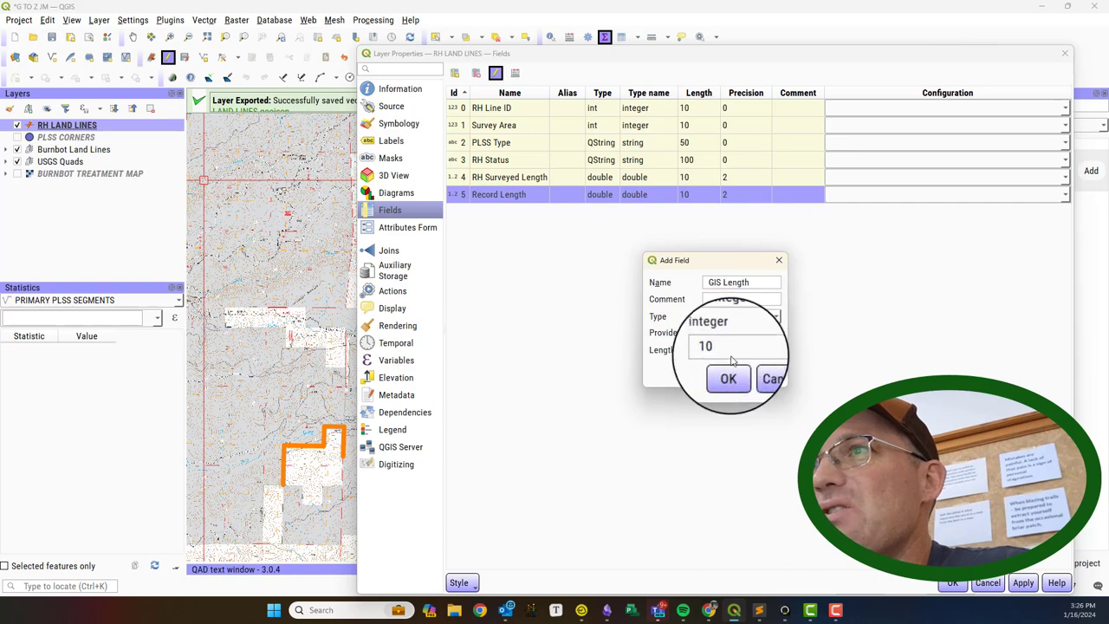
click(760, 316)
click(734, 344)
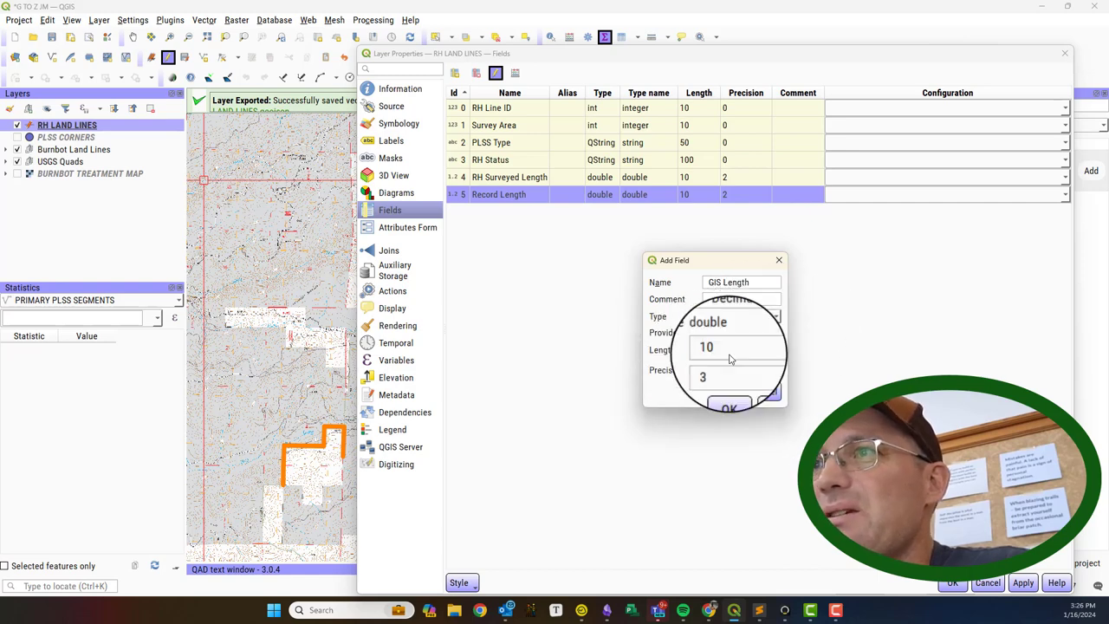
click(776, 375)
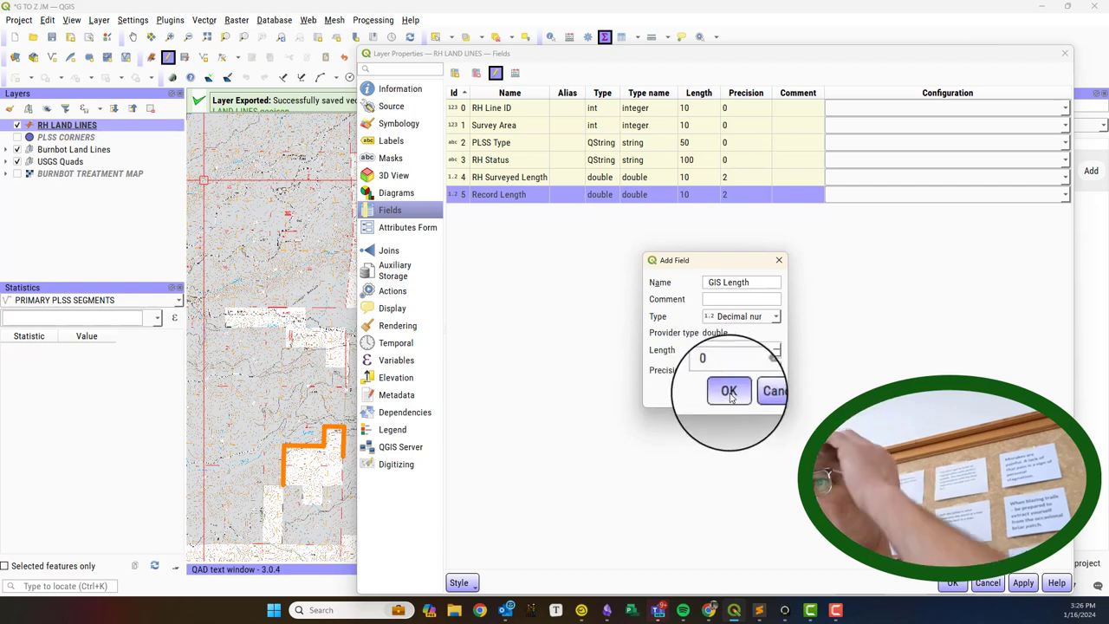
click(729, 391)
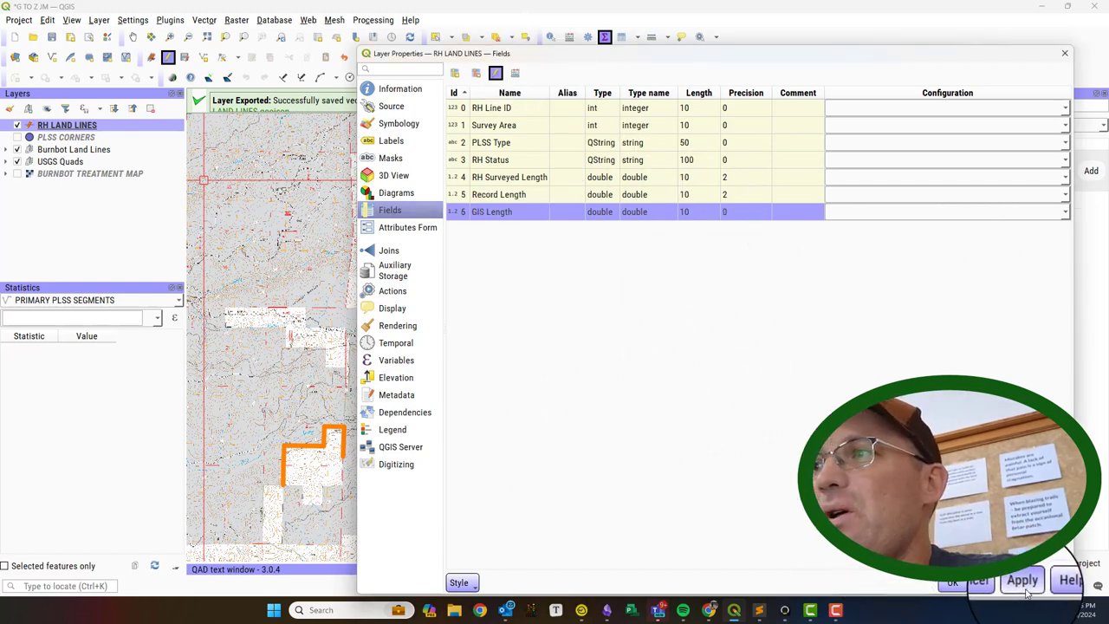
click(962, 583)
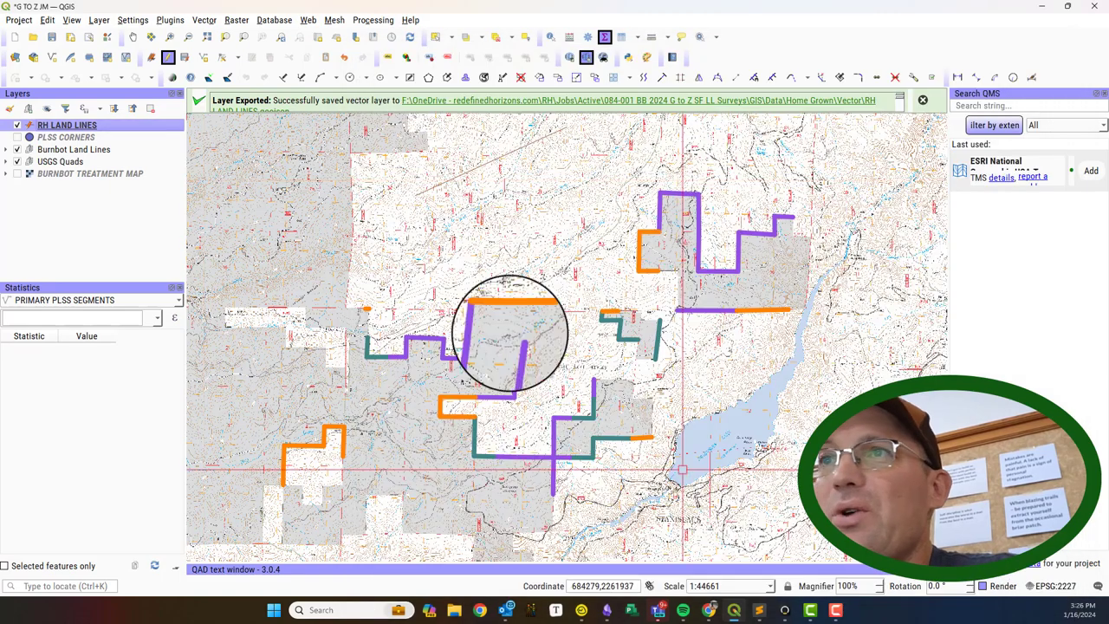
Check the new length columns in the RH LAND LINES attribute table, then reopen its layer properties
right_click(104, 129)
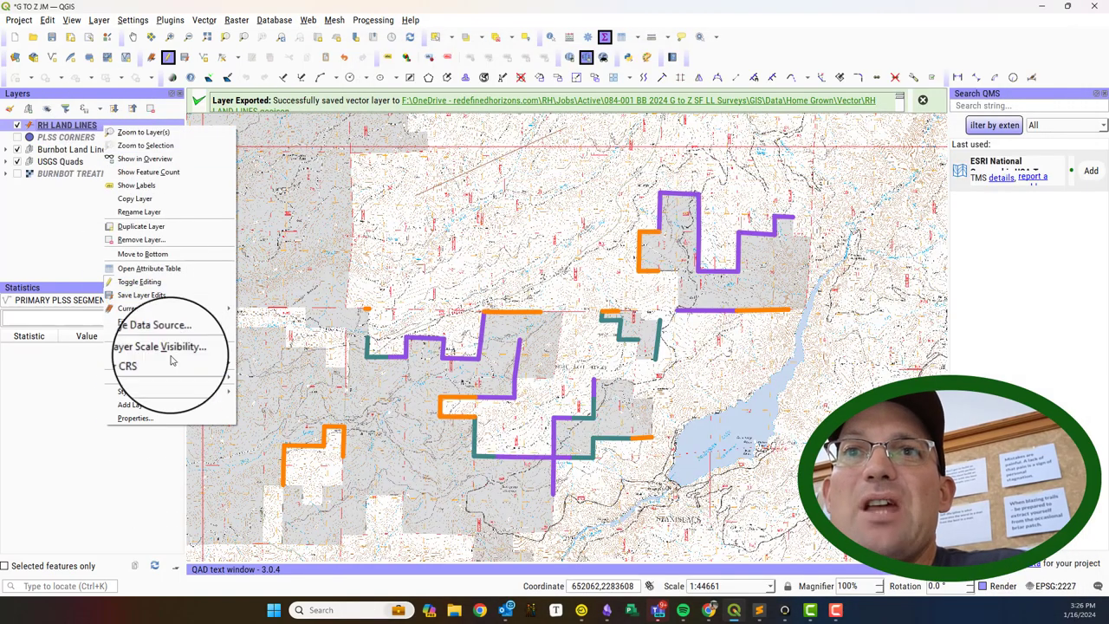
click(154, 253)
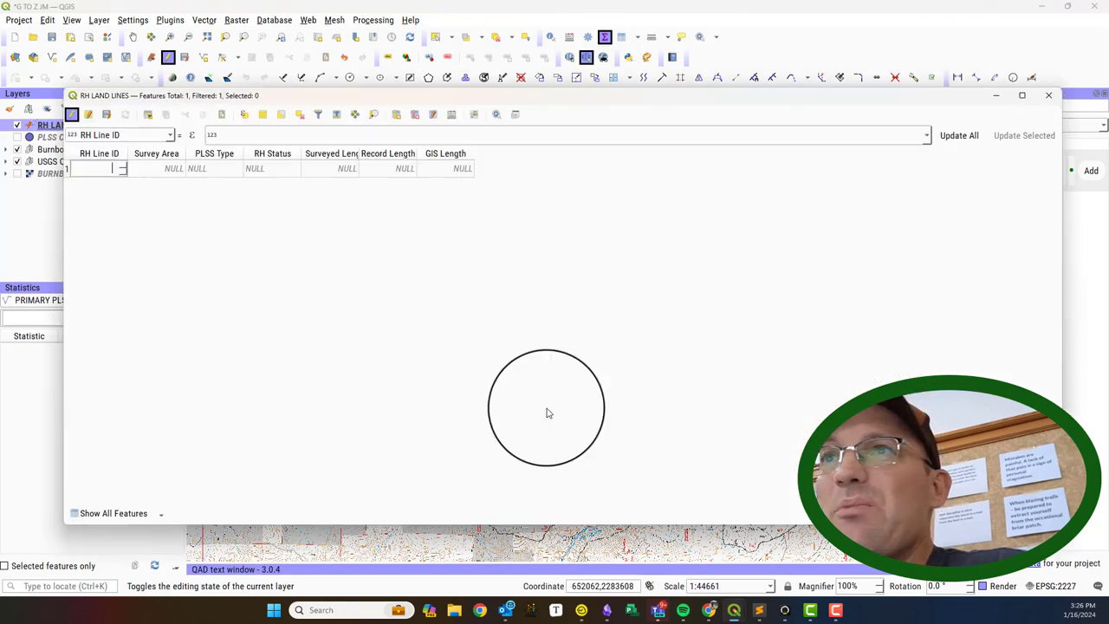
click(1048, 95)
right_click(92, 127)
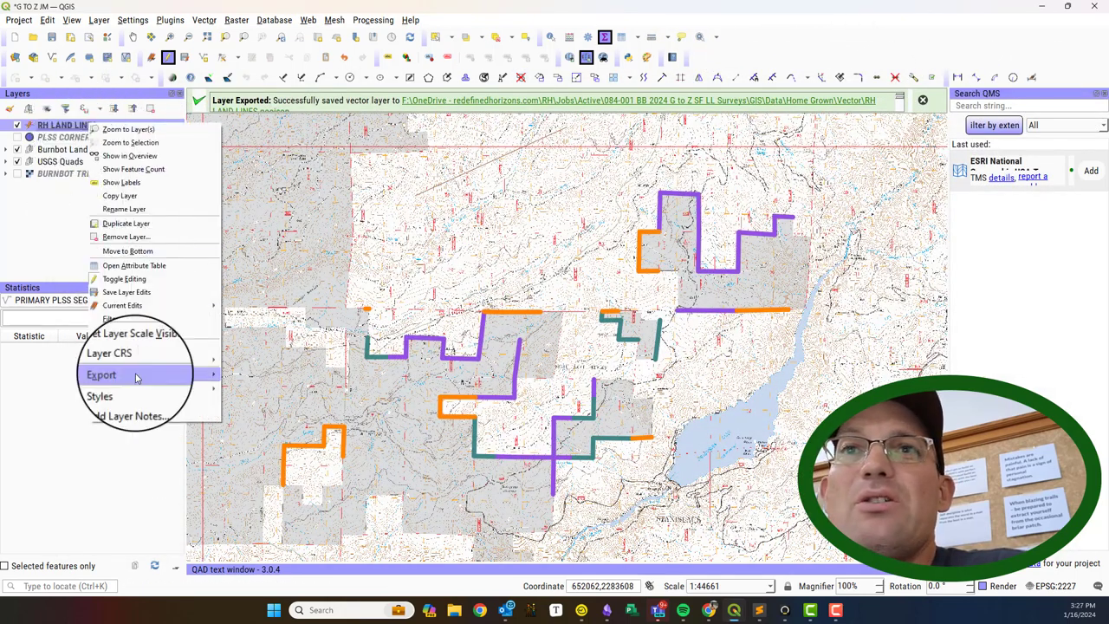
mouse_move(126, 295)
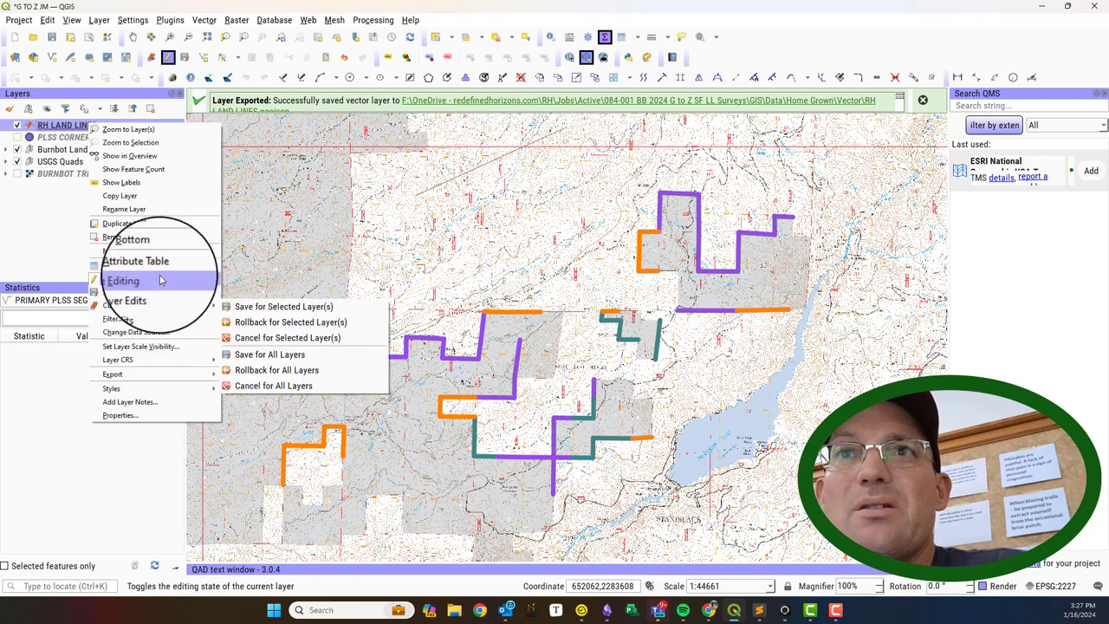
click(156, 416)
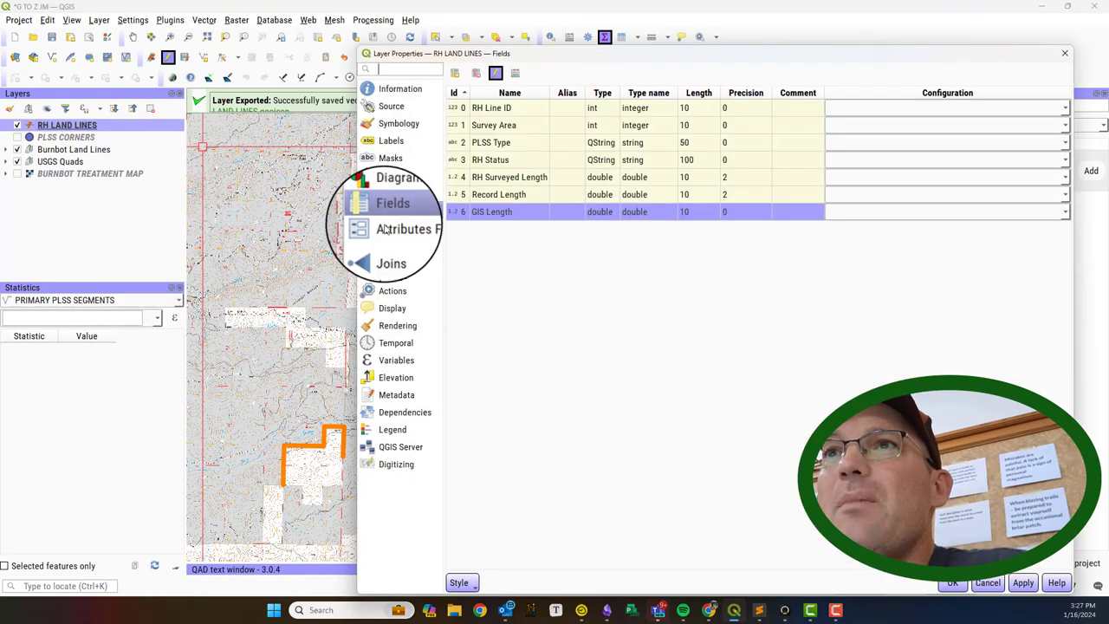
Make PLSS Type a Value Map of Section Line, Quarter Section, Aliquot Line and Other Line
click(386, 229)
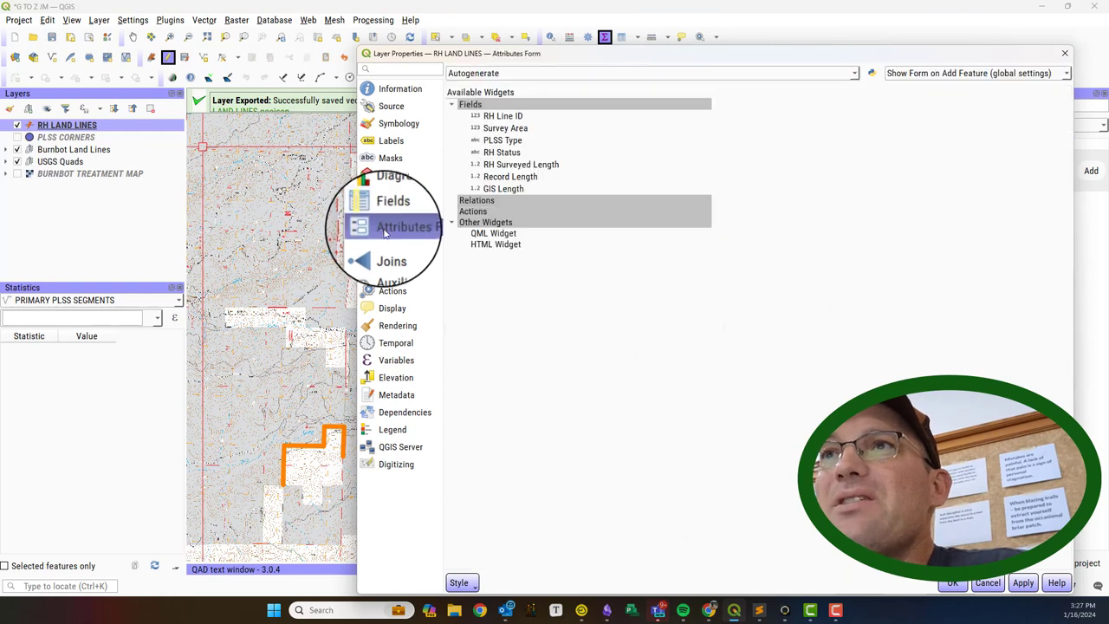
click(507, 141)
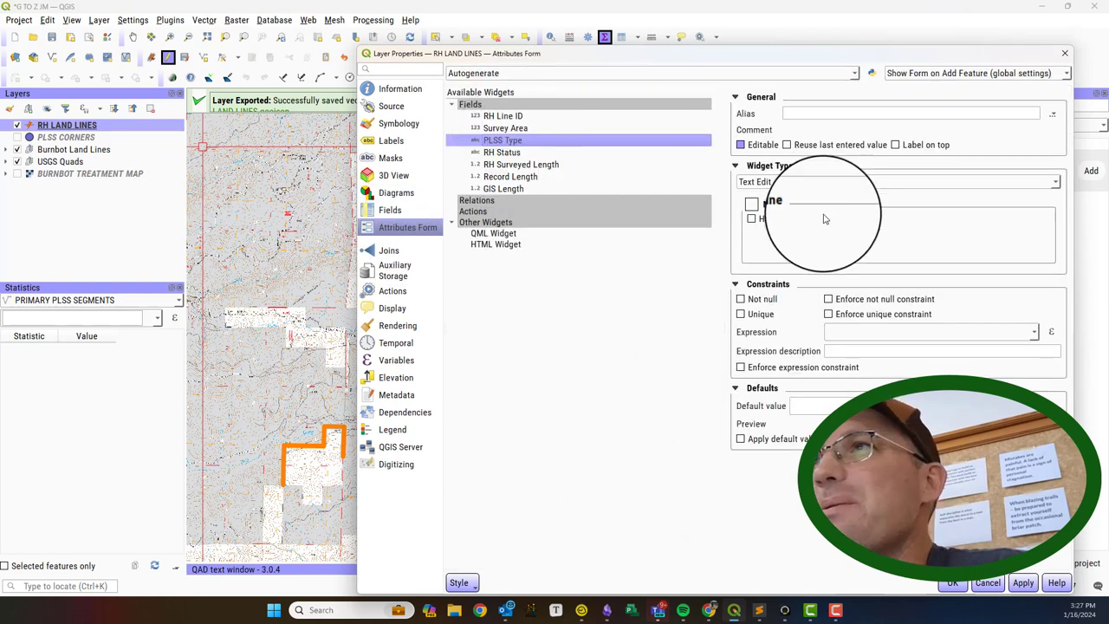
click(847, 182)
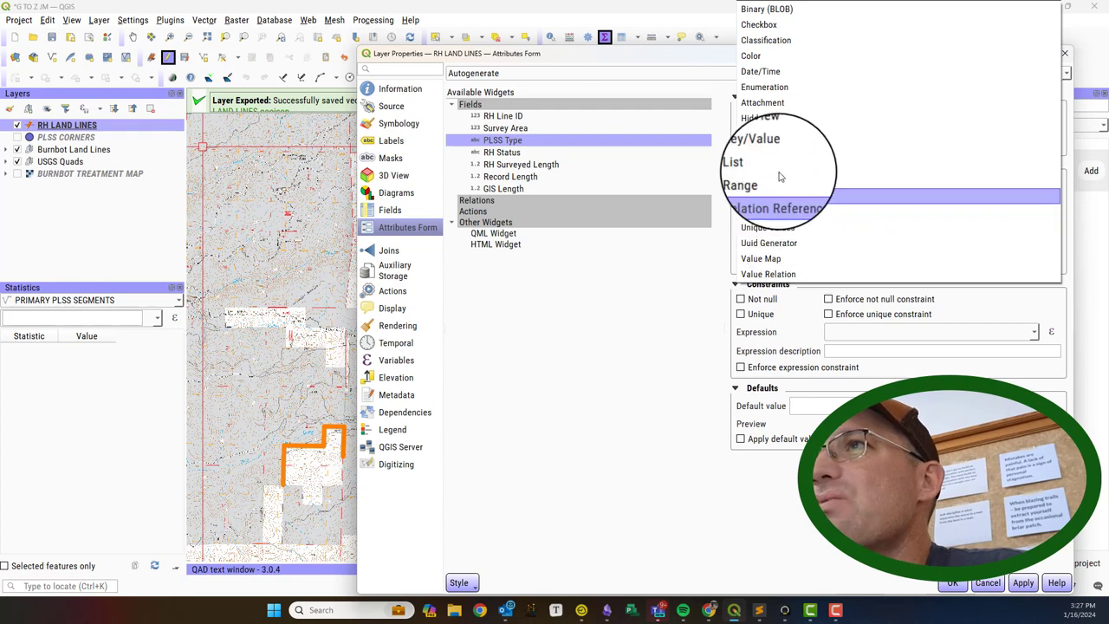
click(767, 257)
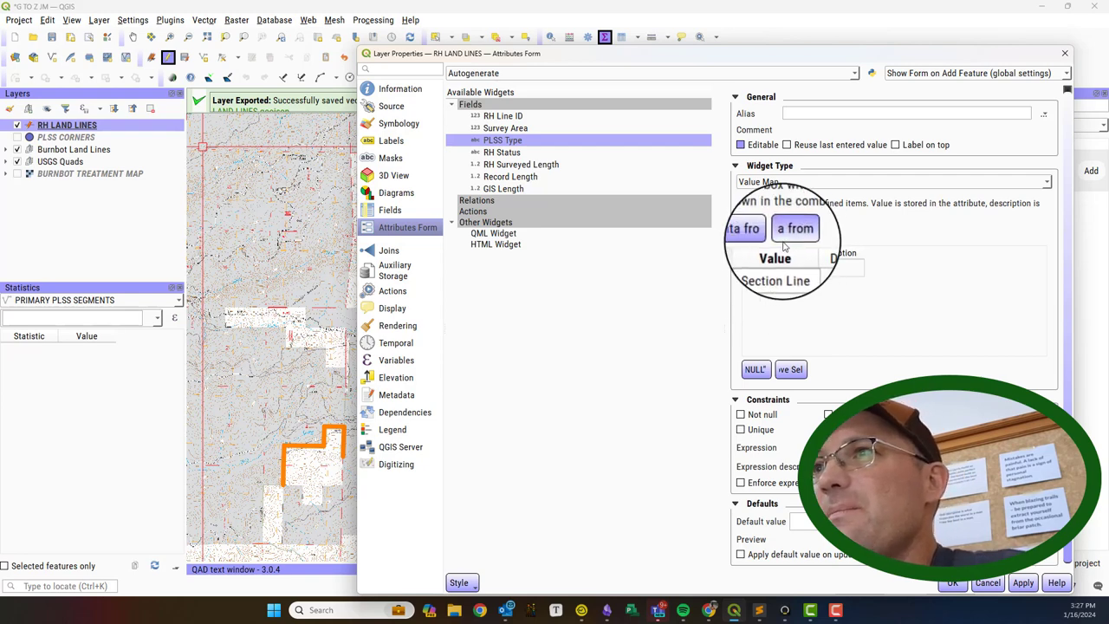
double_click(777, 291)
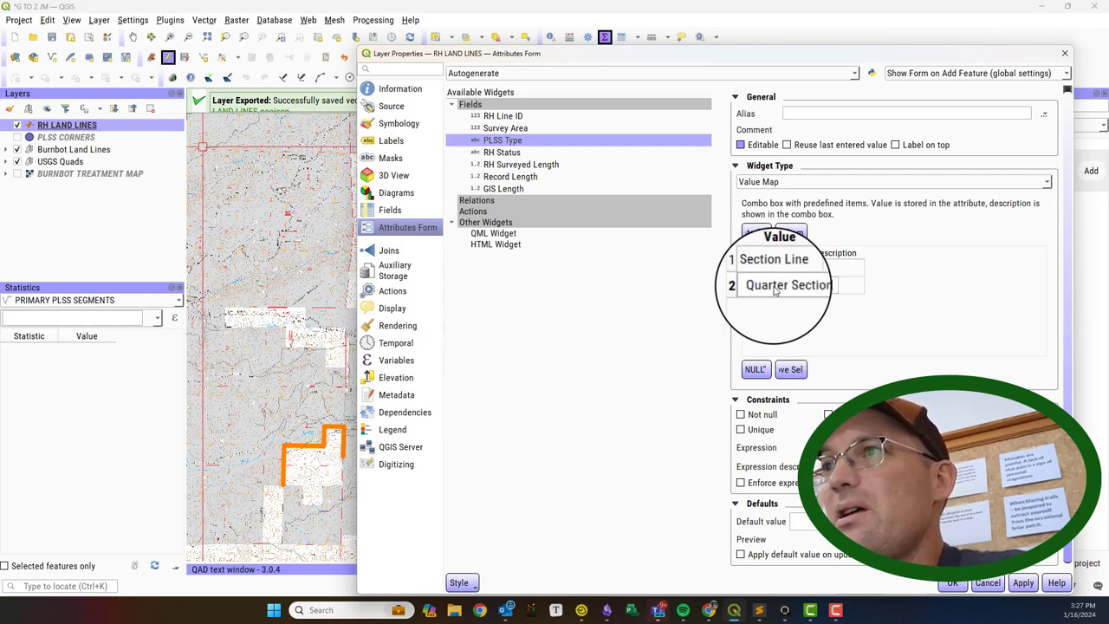
double_click(776, 303)
text(Aliquot Line)
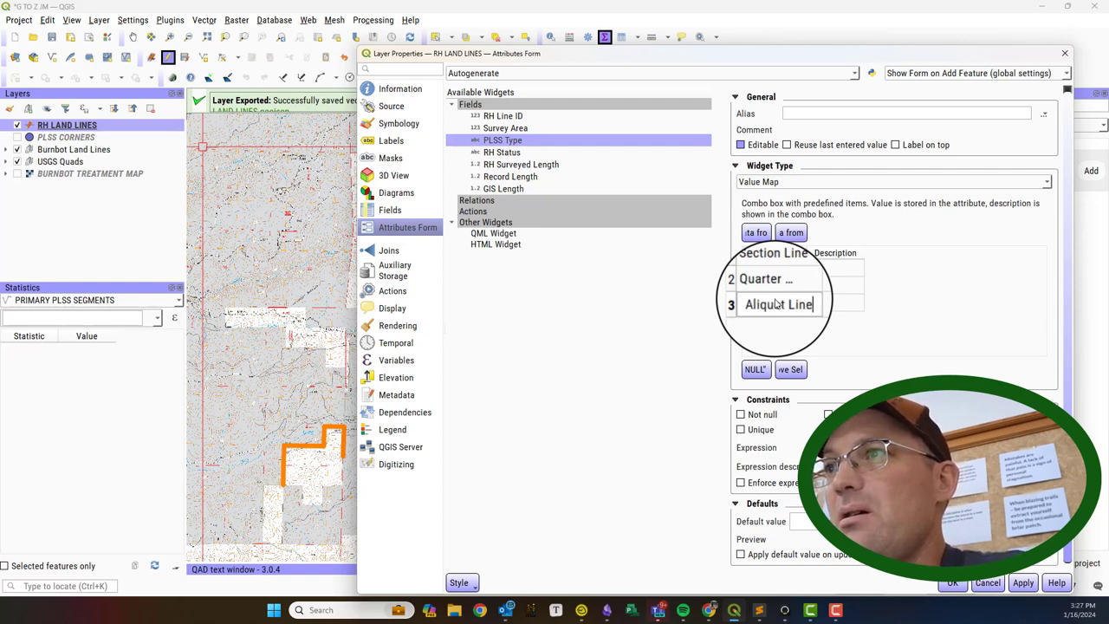
double_click(776, 322)
text(Other Line)
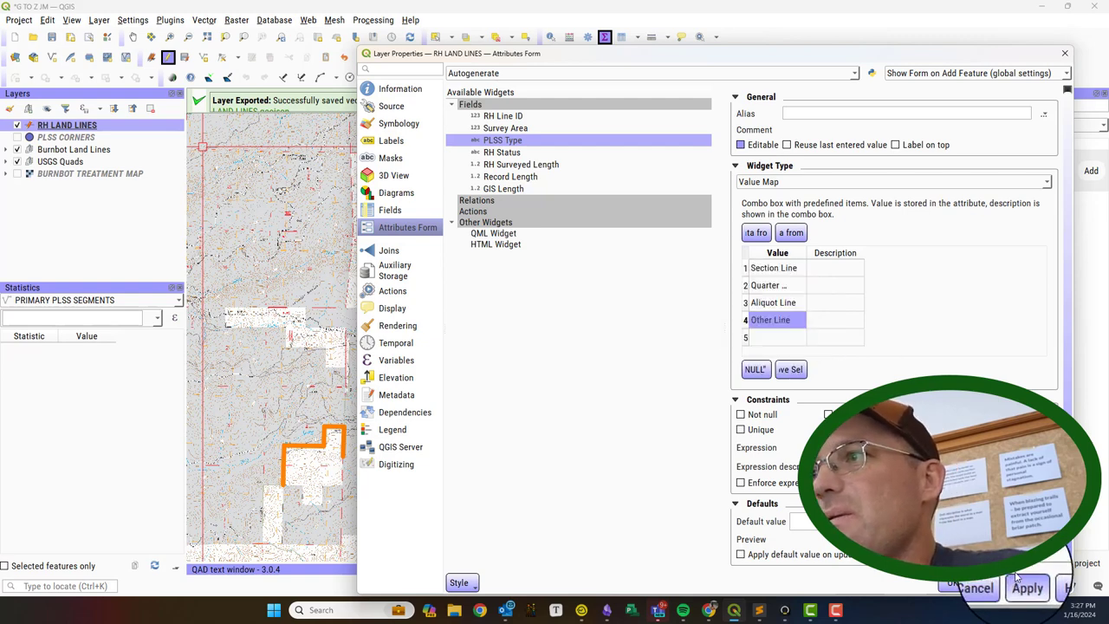
key(Return)
Make RH Status a Value Map from Unsurveyed through the Monuments stages, Line Resolved and Line Marked
click(511, 152)
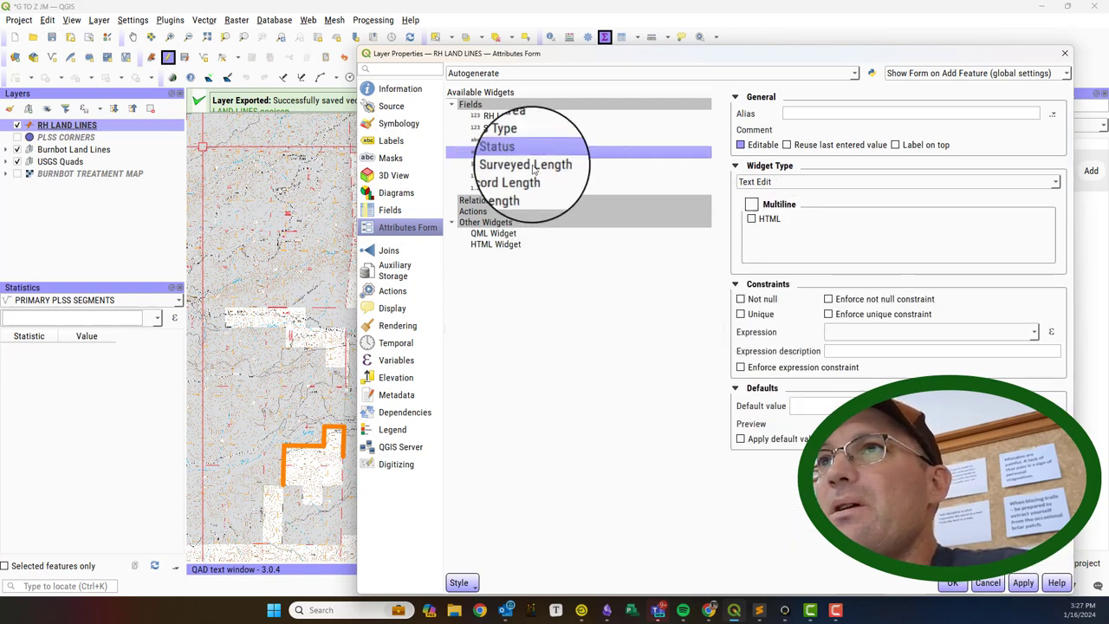
click(828, 181)
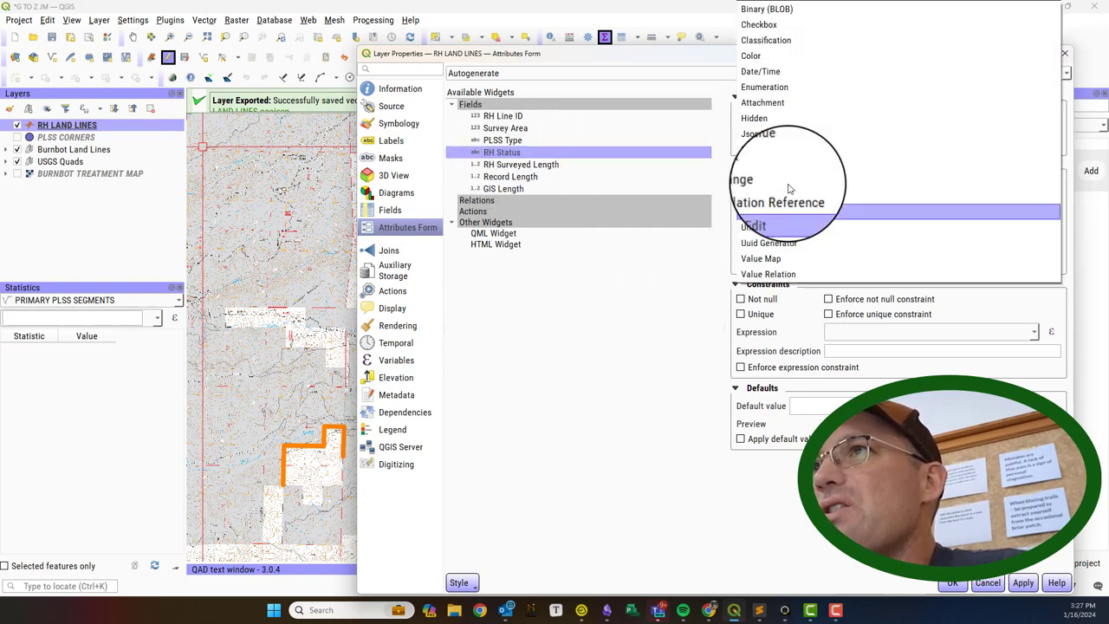
click(782, 256)
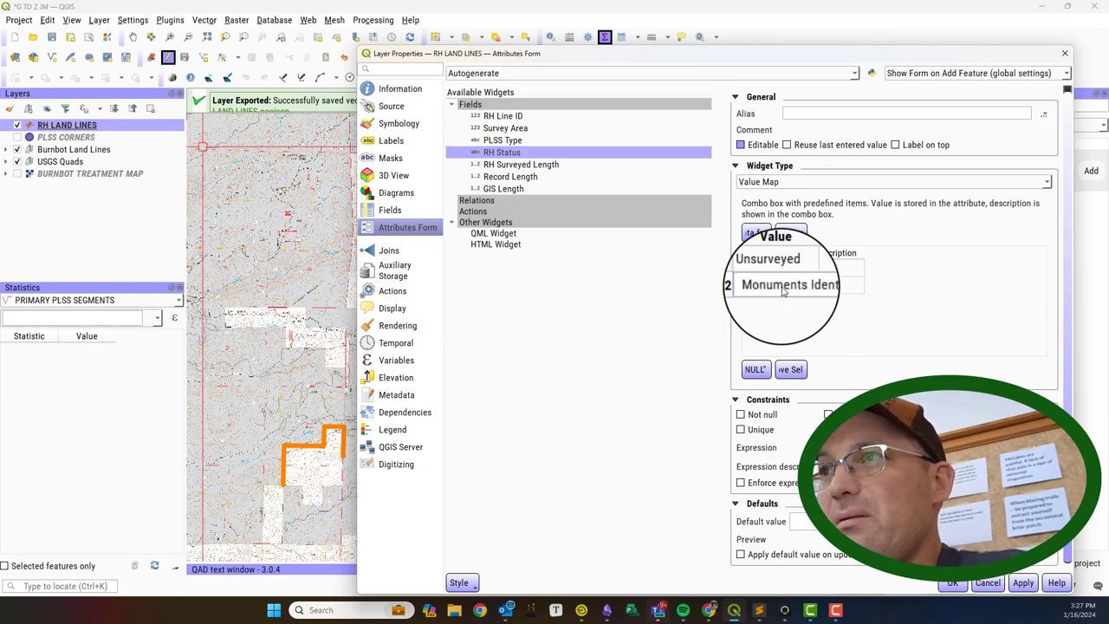
double_click(789, 303)
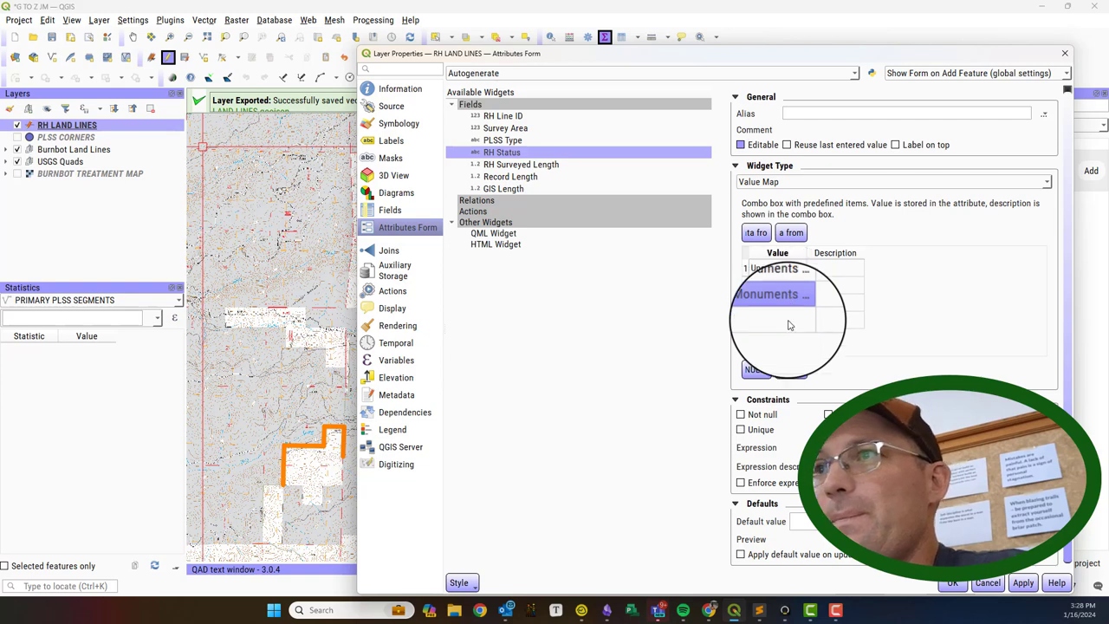
double_click(788, 323)
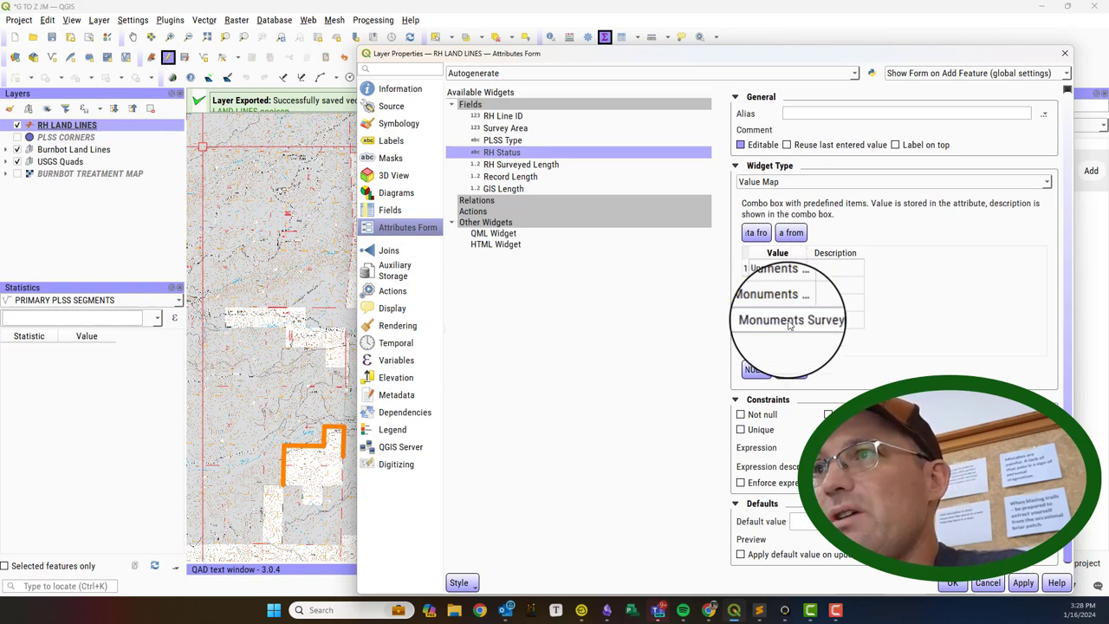
click(789, 338)
text(Line Resolved)
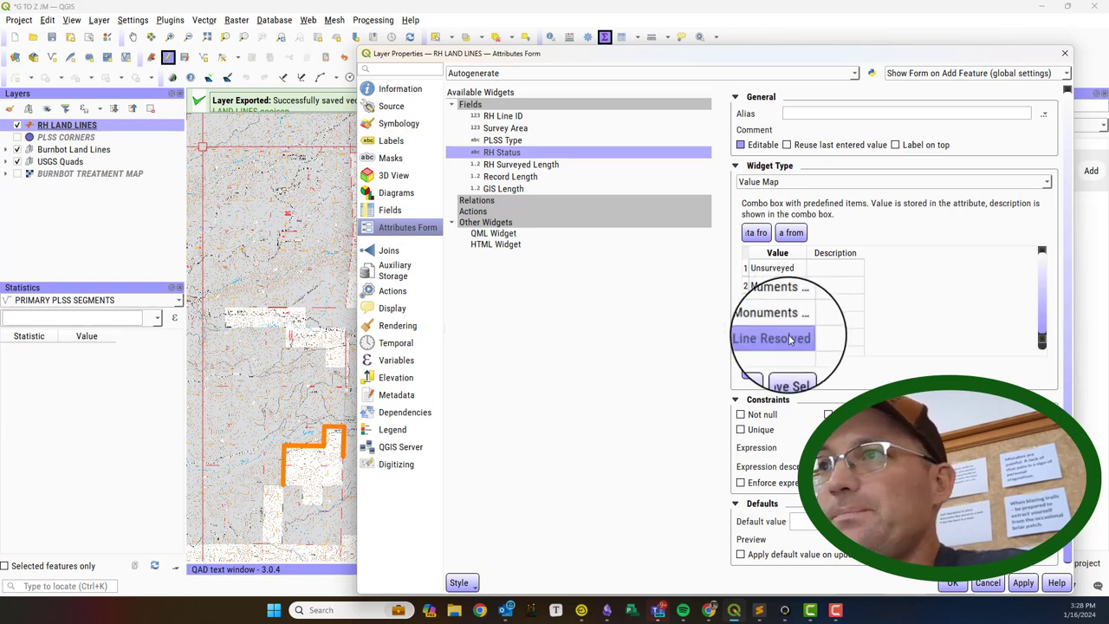
click(786, 353)
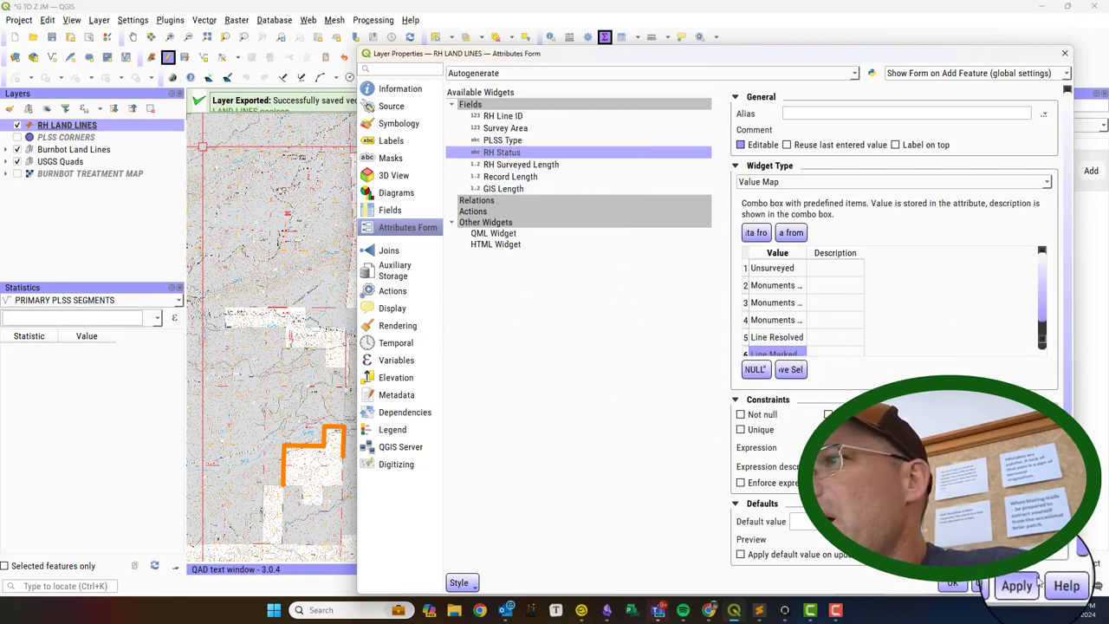
click(953, 587)
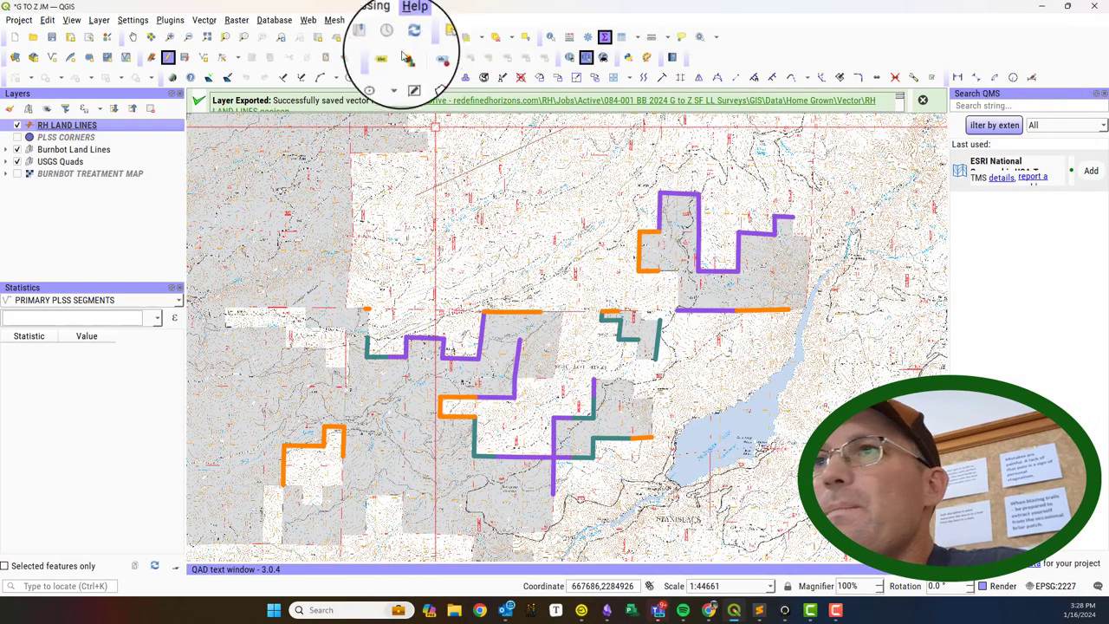
Preview the PLSS Type and RH Status drop-downs in the attribute table, leaving both NULL
right_click(77, 126)
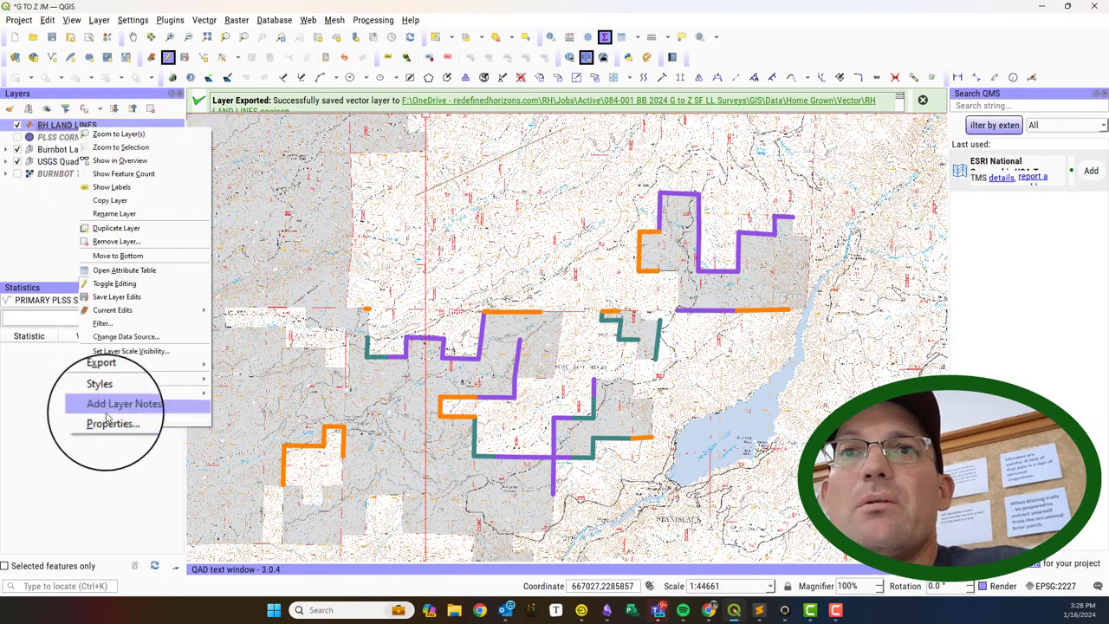
click(126, 268)
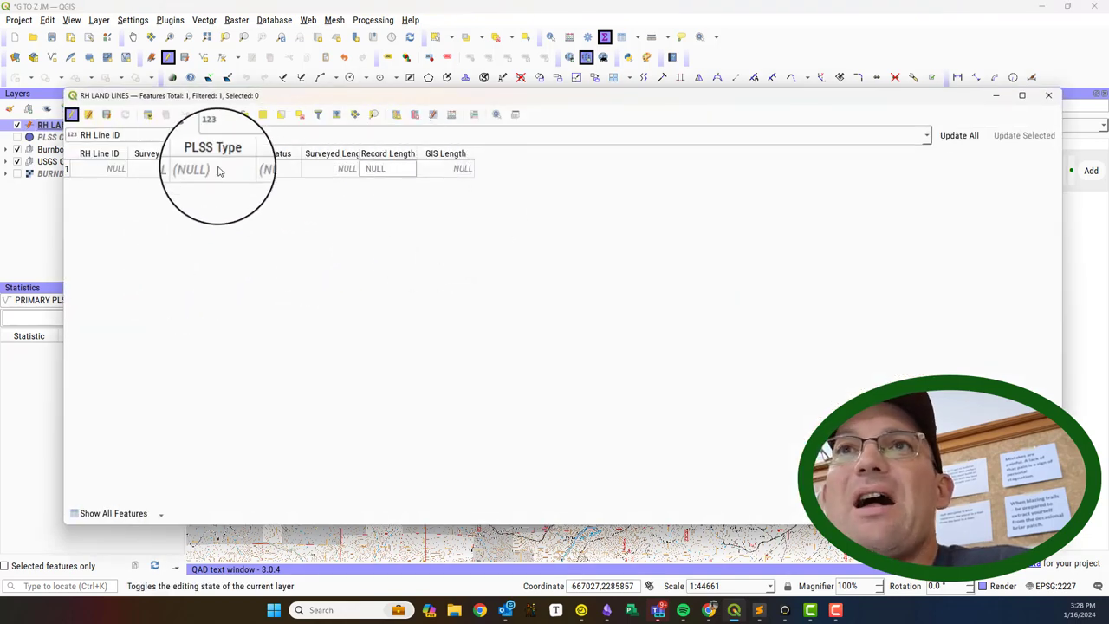
double_click(217, 170)
click(258, 171)
click(260, 175)
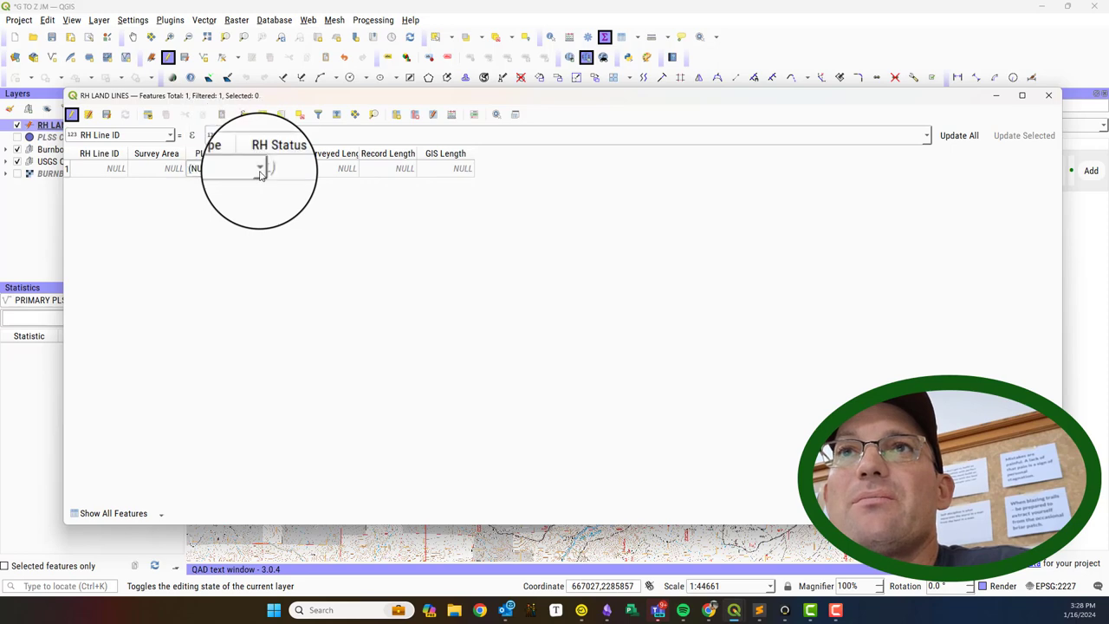
double_click(260, 170)
click(314, 175)
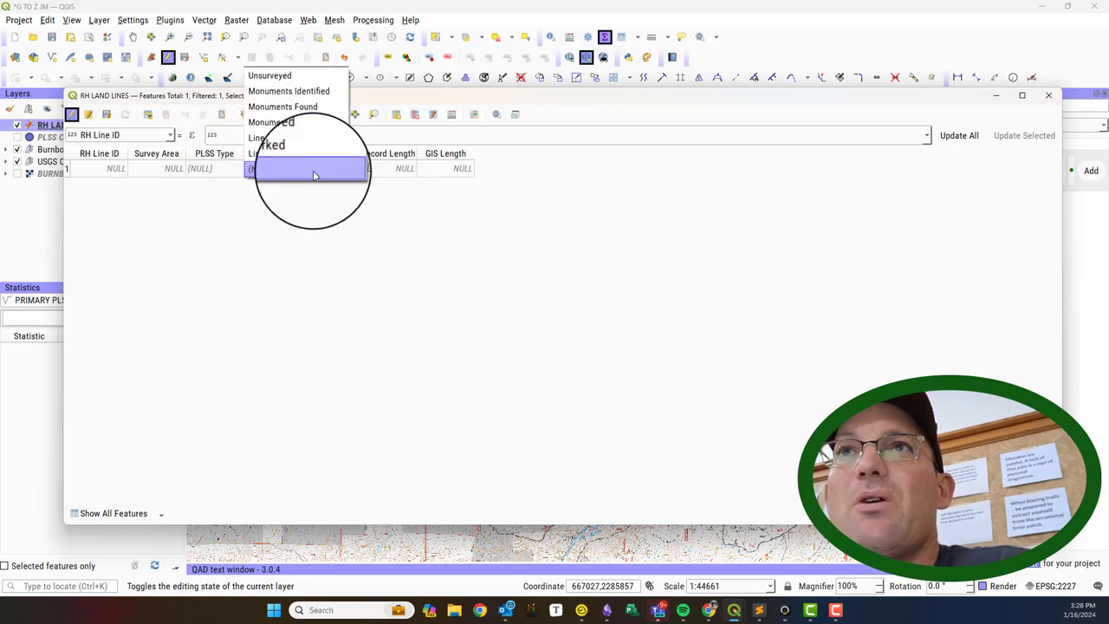
click(315, 175)
click(1048, 95)
Zoom to section 10 and digitize a new line along the orange segment
scroll(618, 463, up, 1)
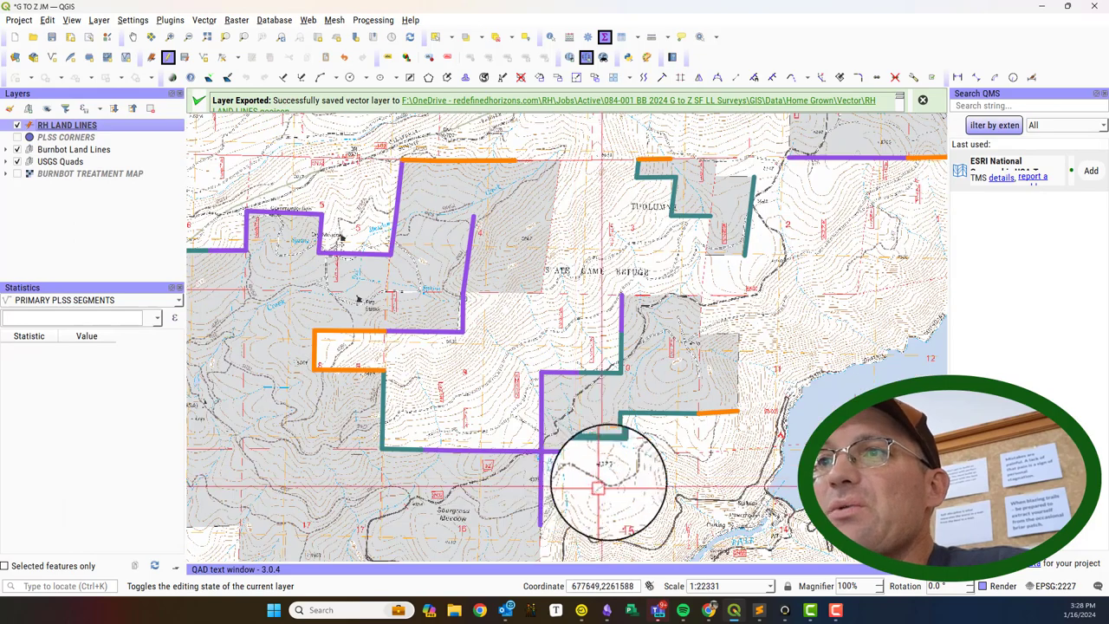
scroll(743, 446, up, 1)
drag(721, 470, 641, 520)
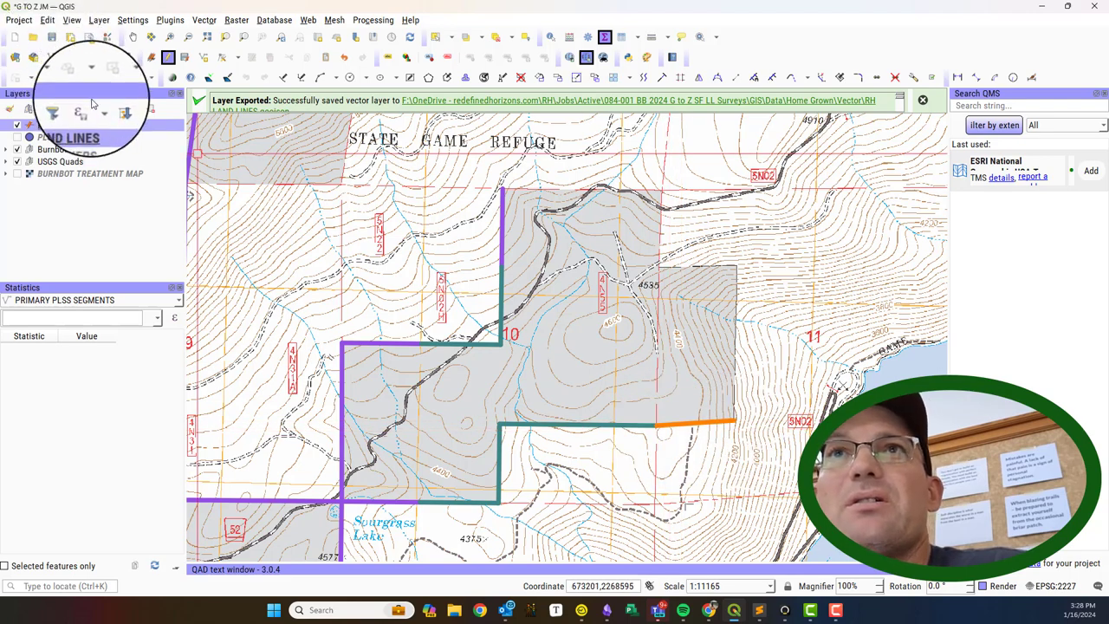
click(733, 421)
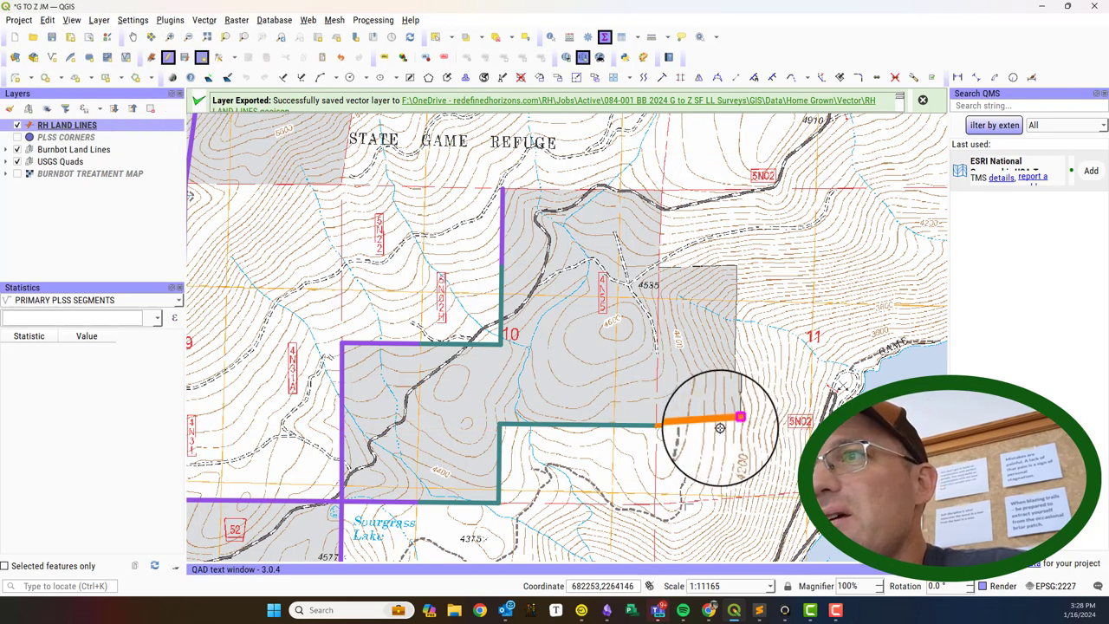
click(657, 426)
right_click(656, 425)
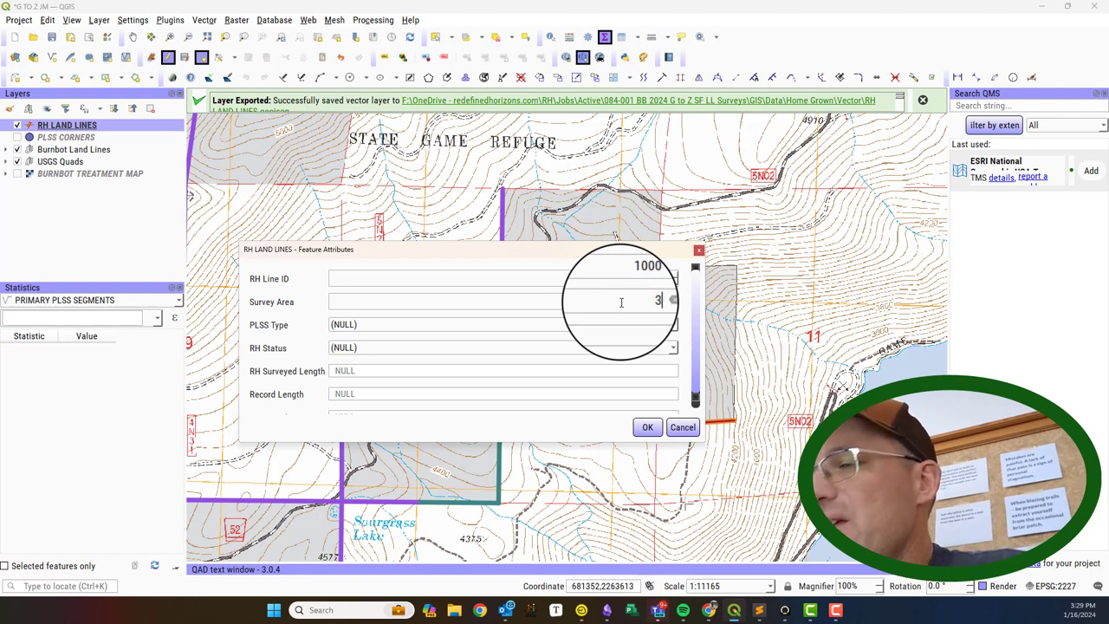
Record the new line as Aliquot Line with status Monuments Surveyed and save it
click(624, 325)
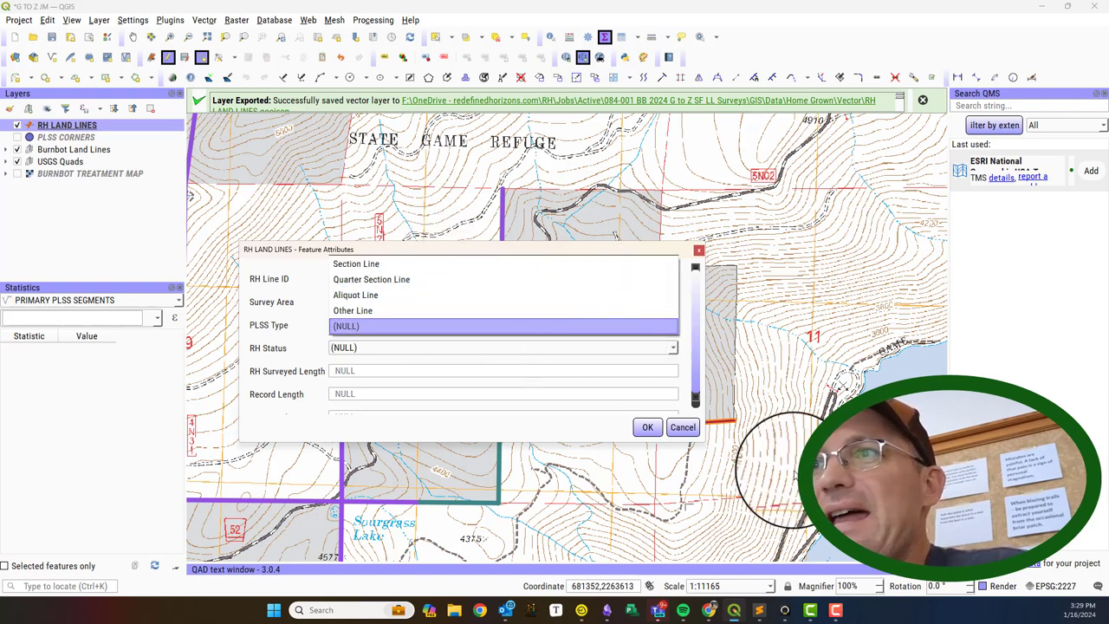
click(384, 294)
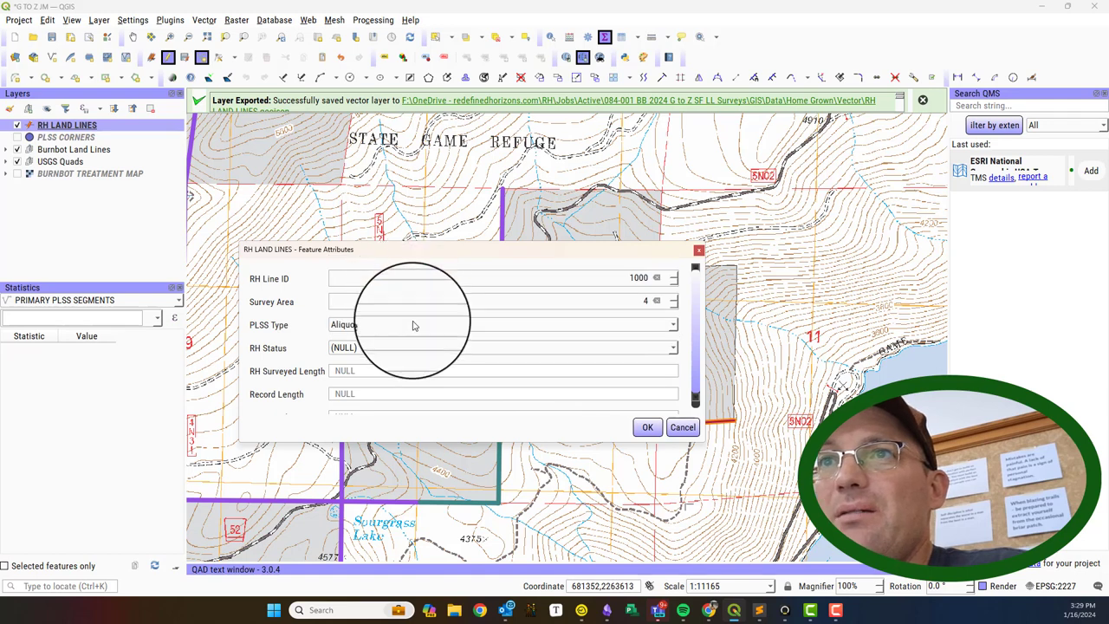
click(373, 348)
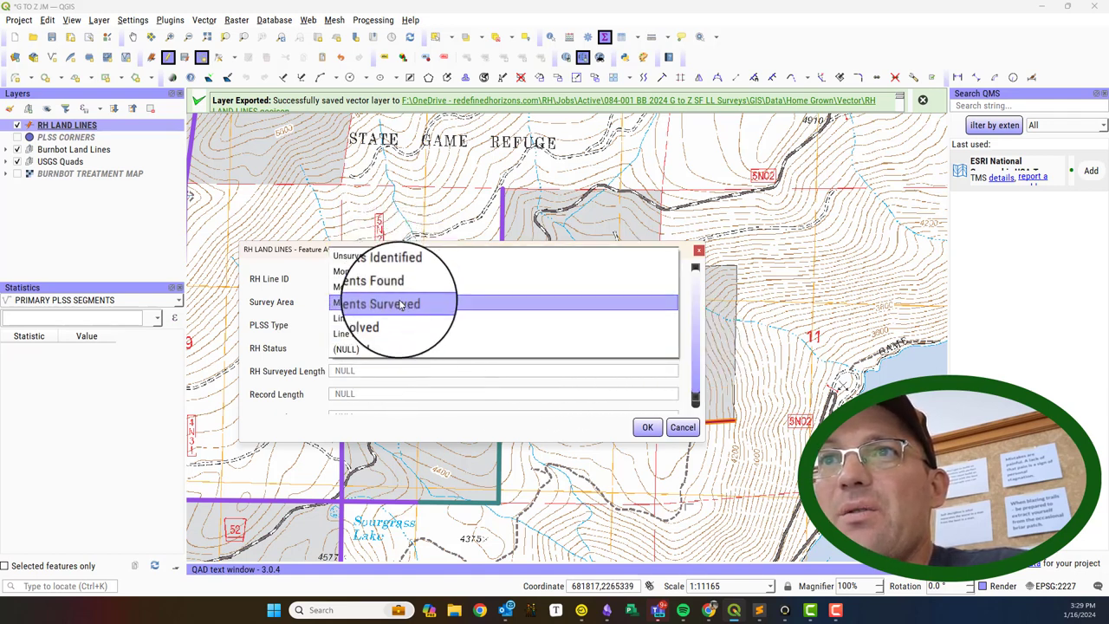
click(401, 304)
click(497, 350)
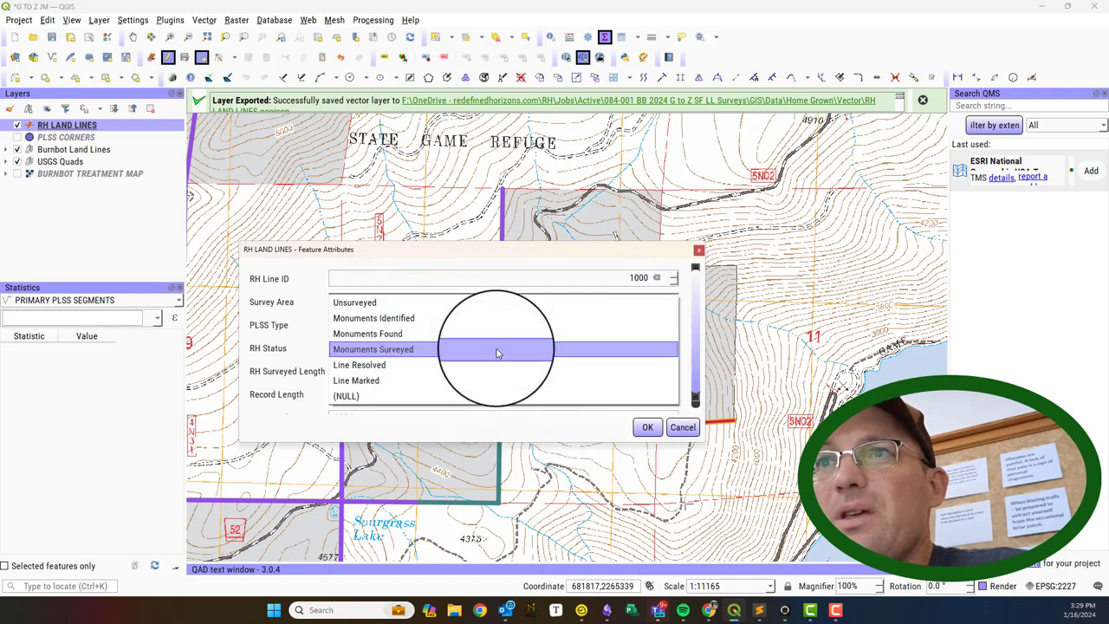
click(457, 350)
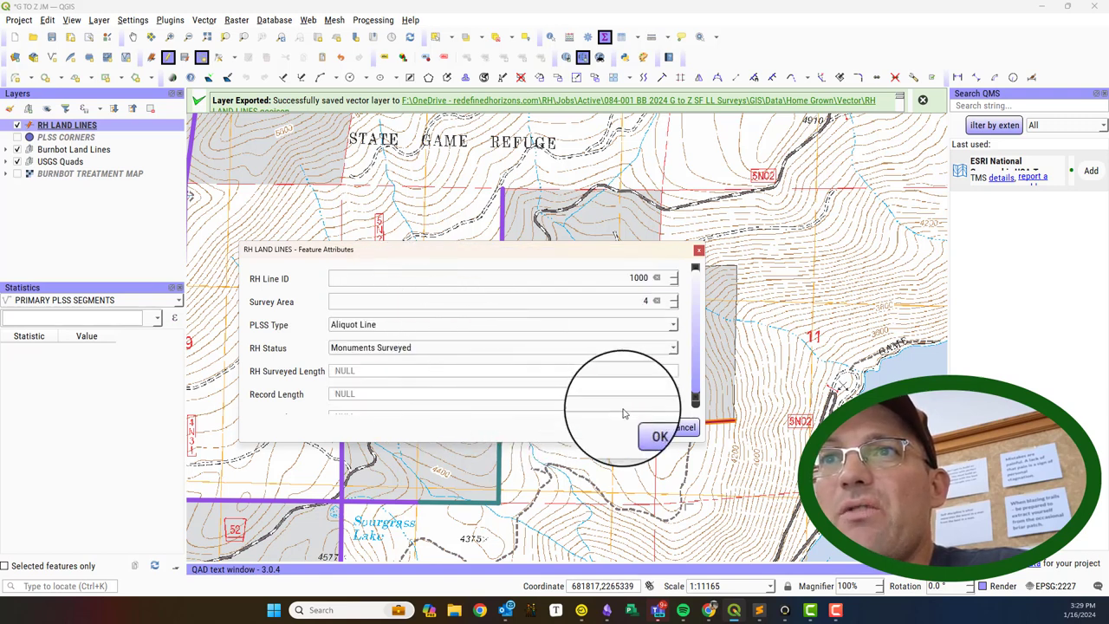
scroll(621, 367, down, 1)
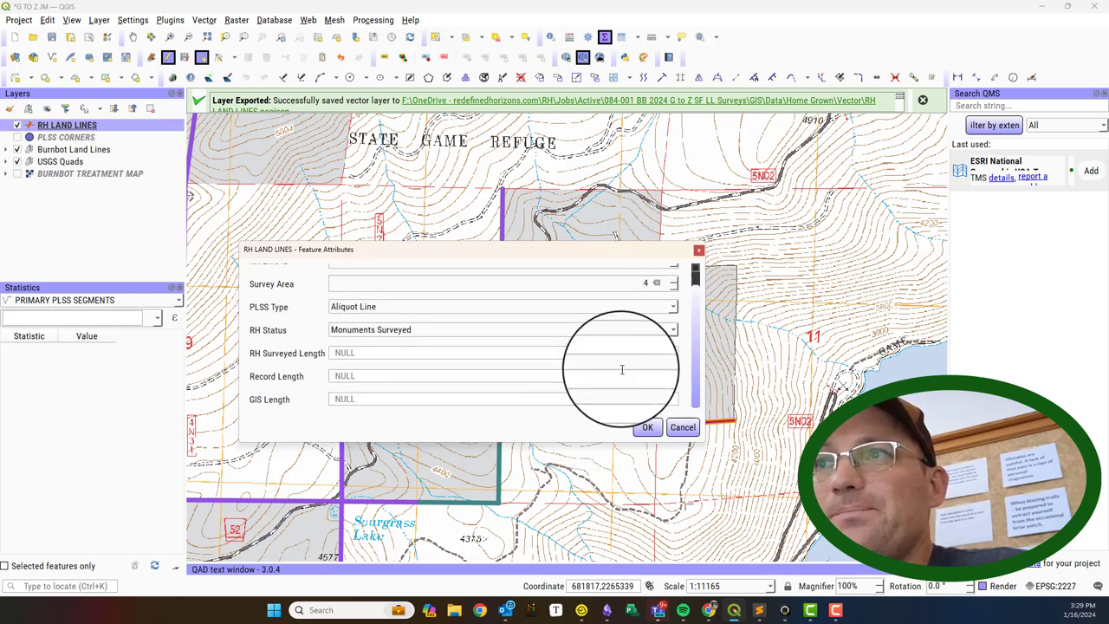
click(648, 429)
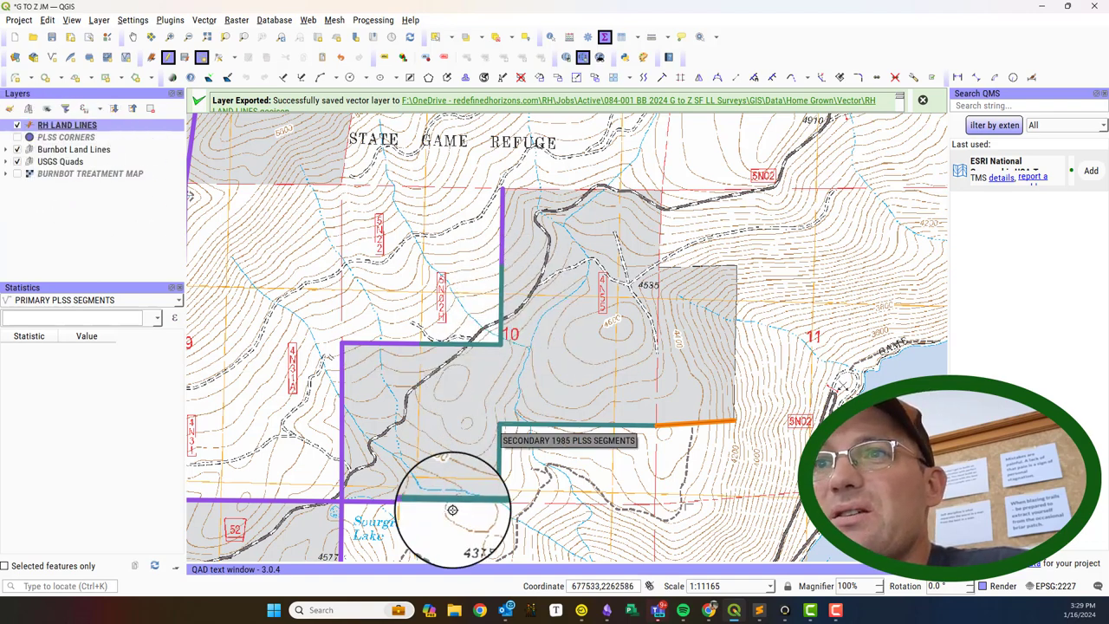
mouse_move(498, 502)
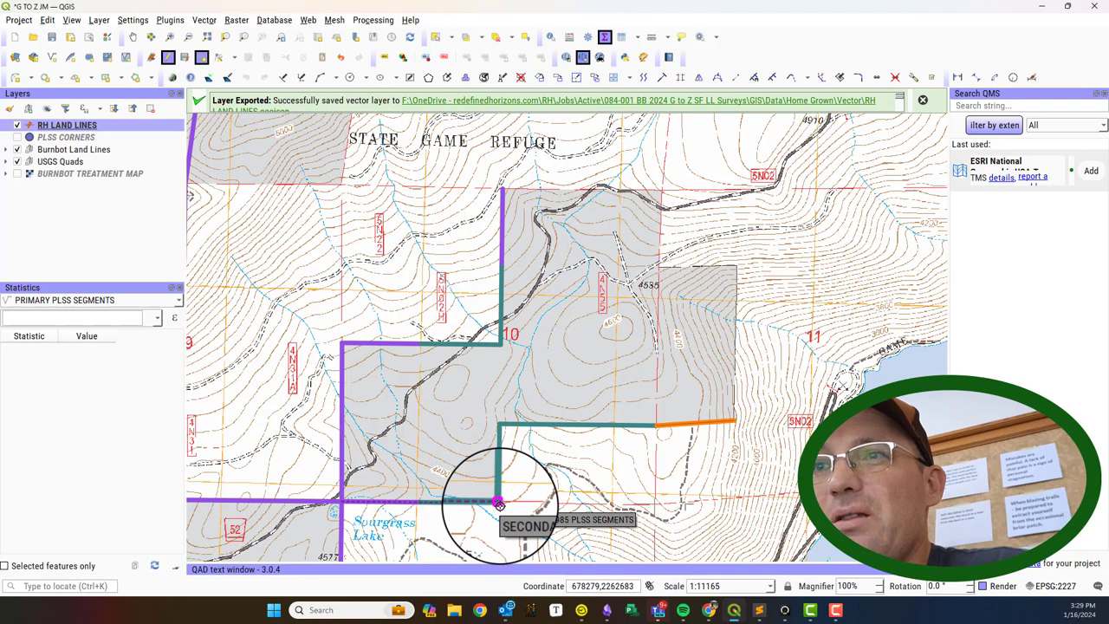
Finish the second line and save it as 1001, area 3, Section Line, Monuments Found
right_click(529, 494)
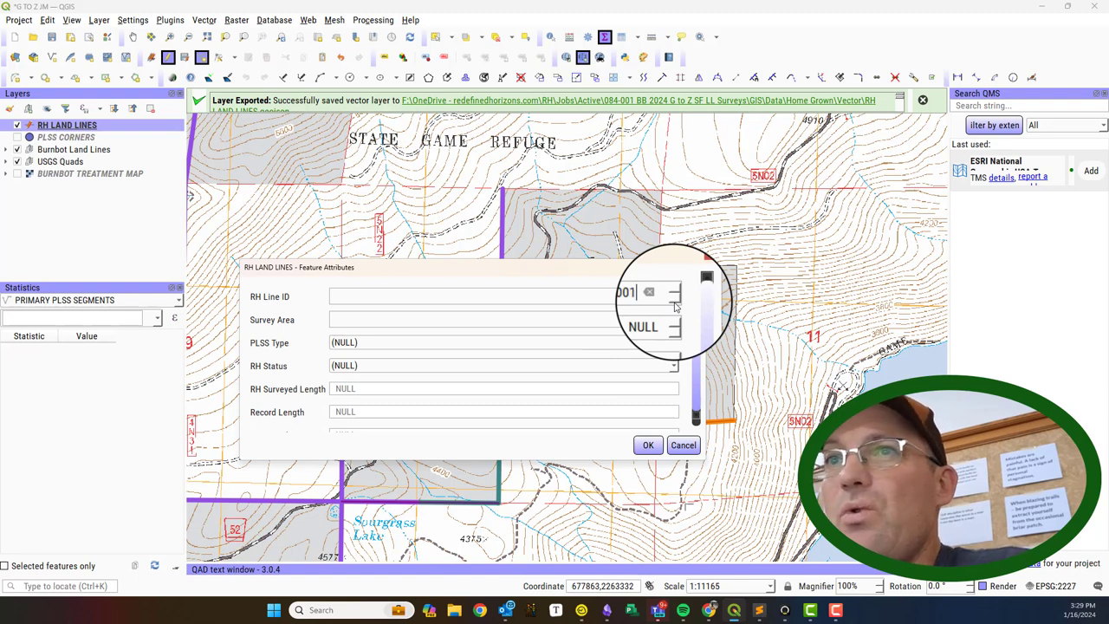
click(607, 343)
click(466, 288)
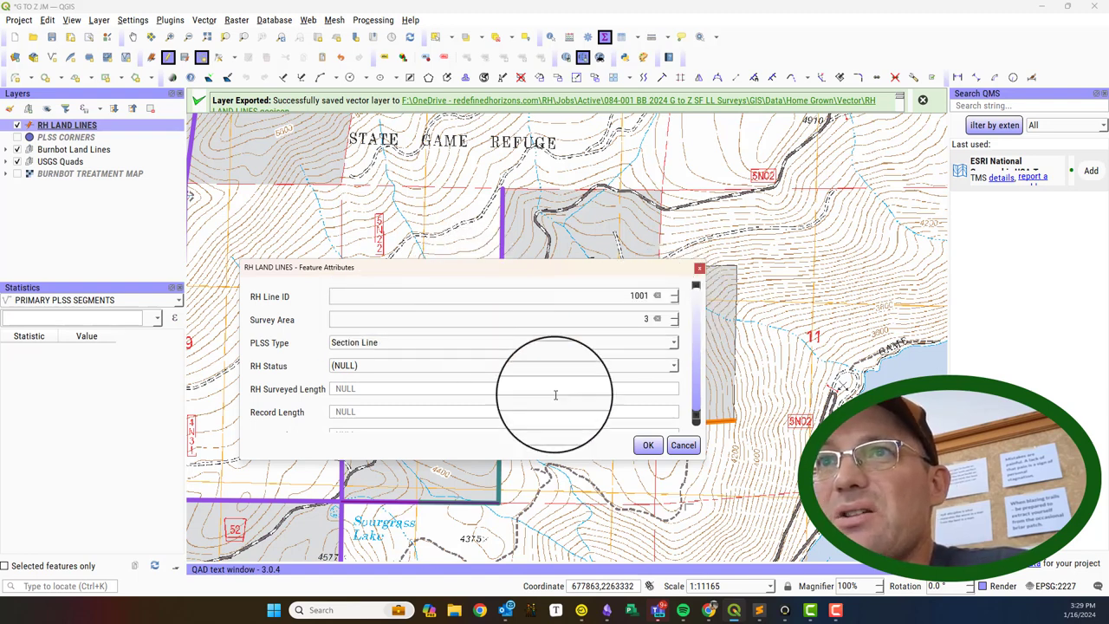
click(561, 367)
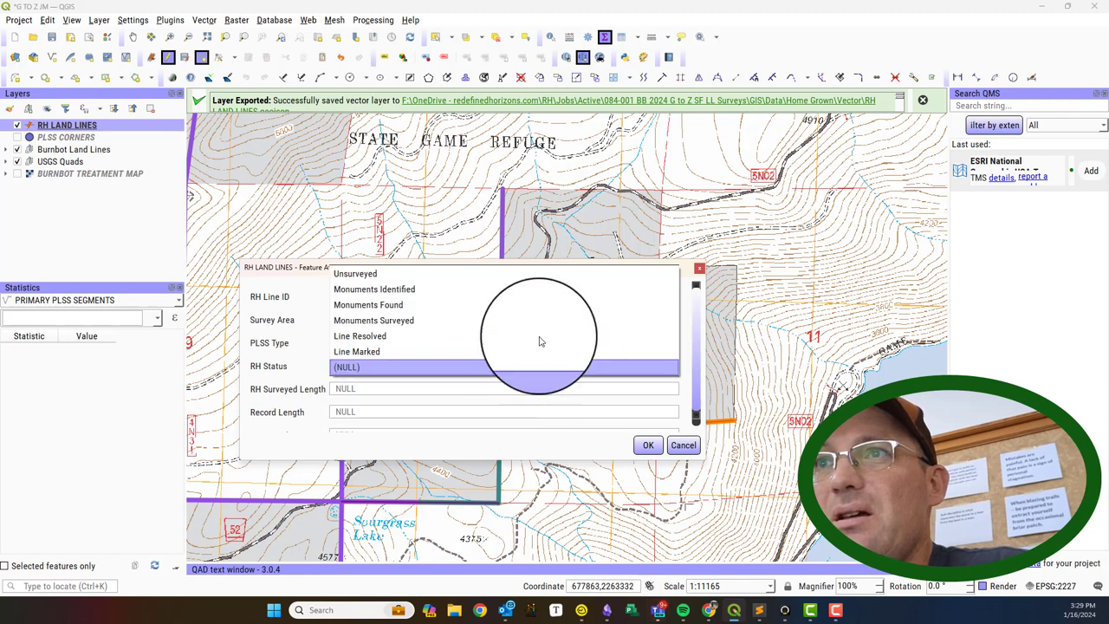
click(501, 304)
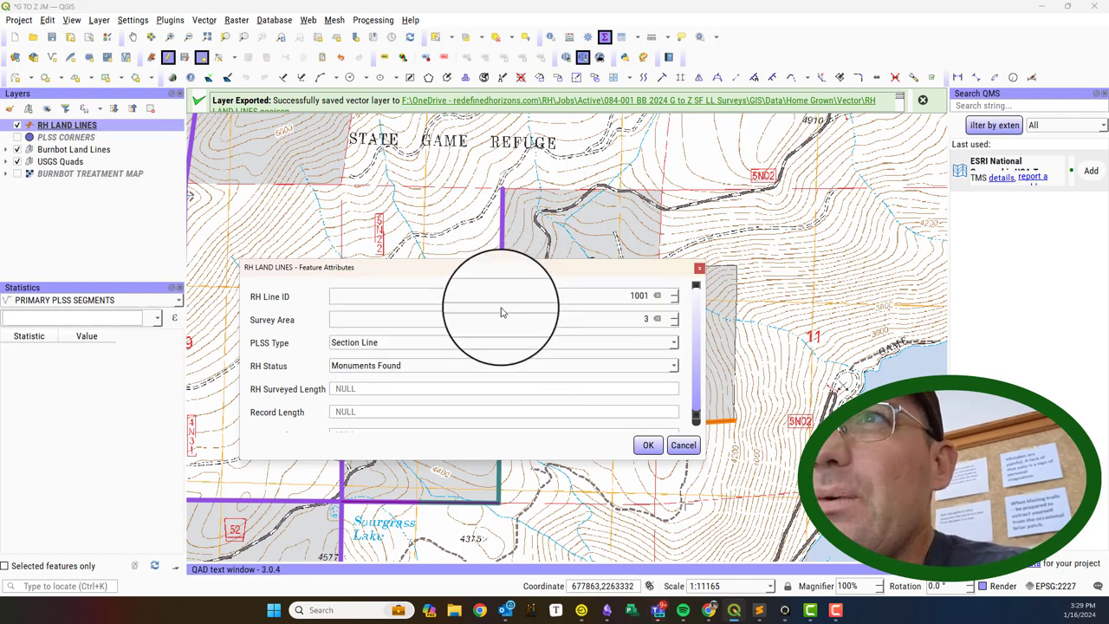
click(648, 444)
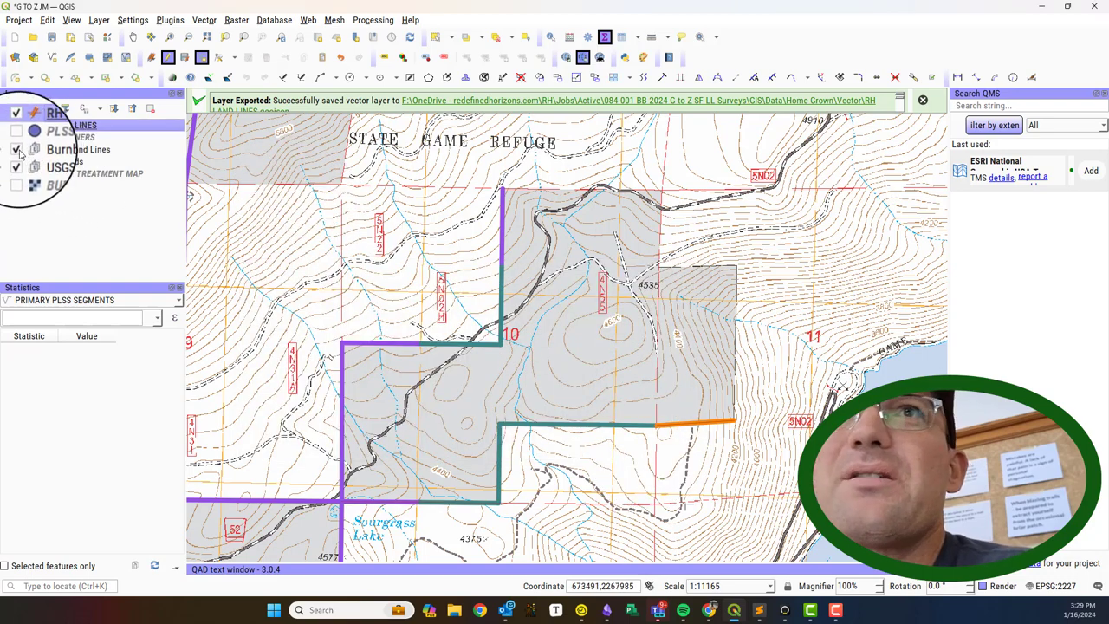
Set the RH LAND LINES simple line colour to grey
right_click(41, 130)
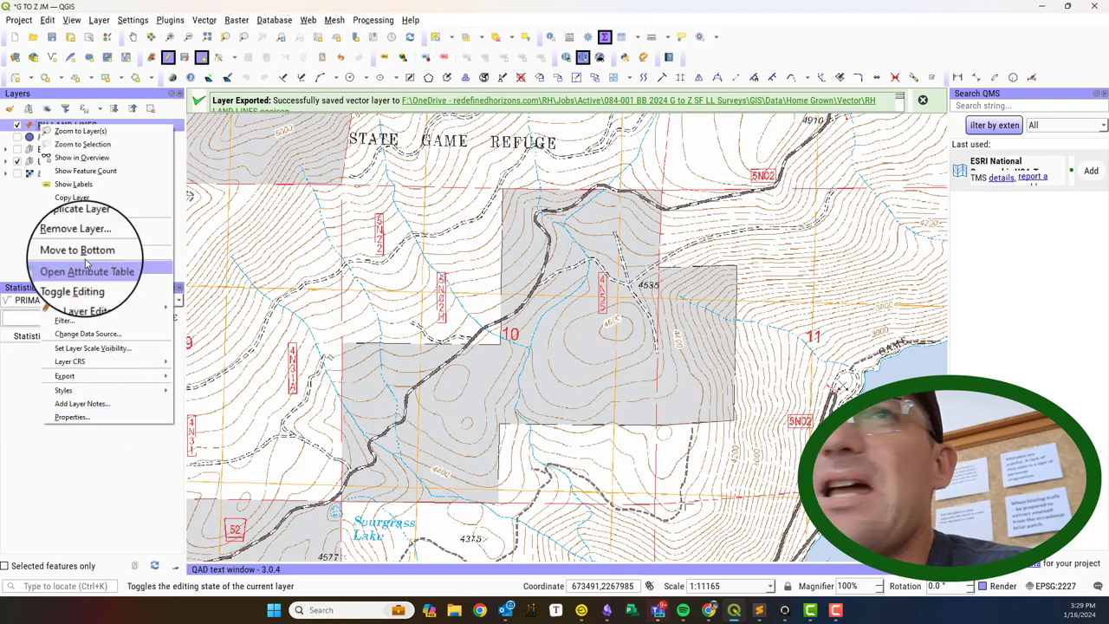
click(87, 420)
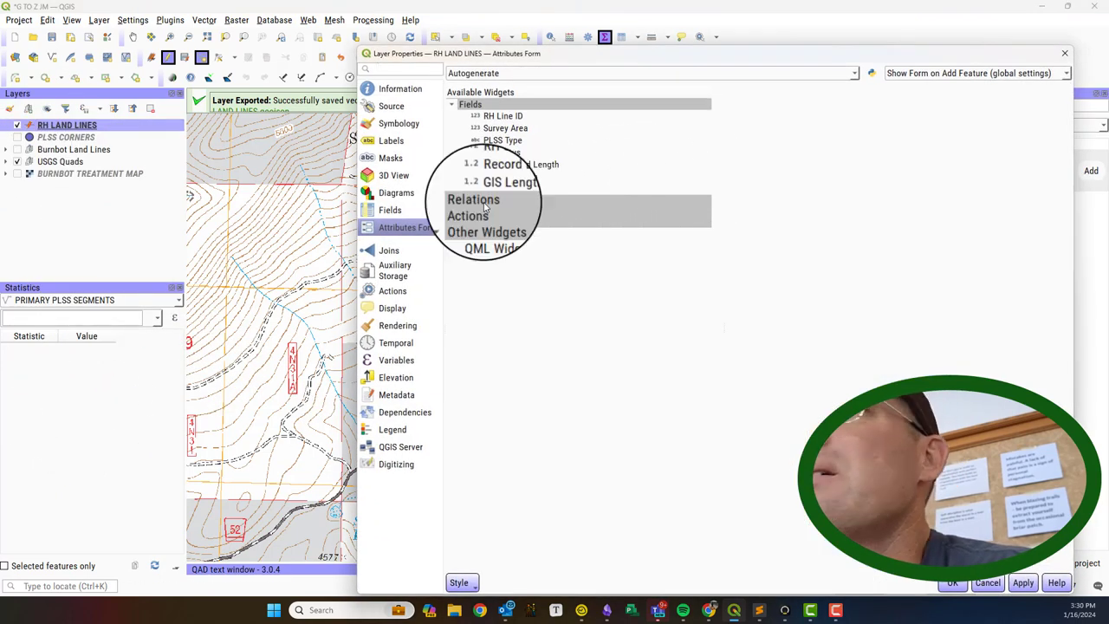
click(399, 123)
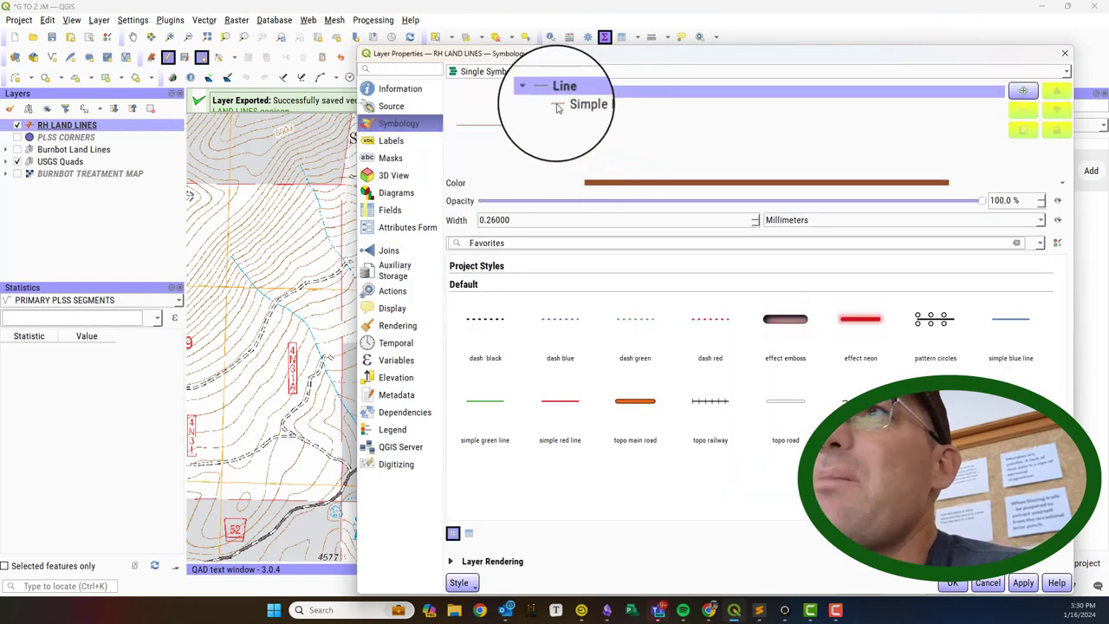
click(572, 105)
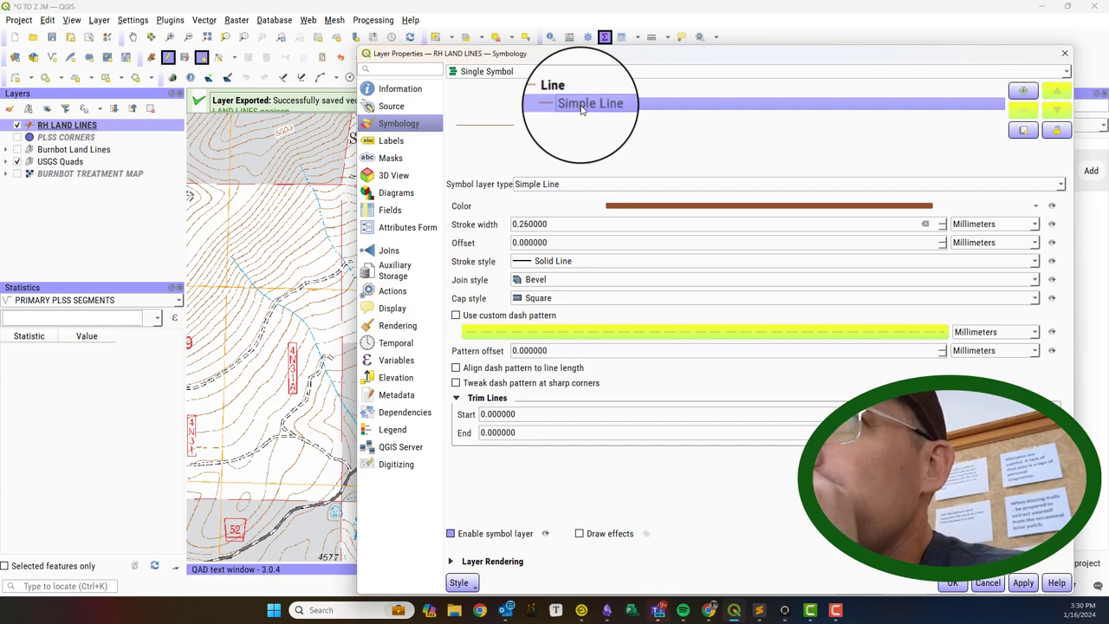
click(669, 206)
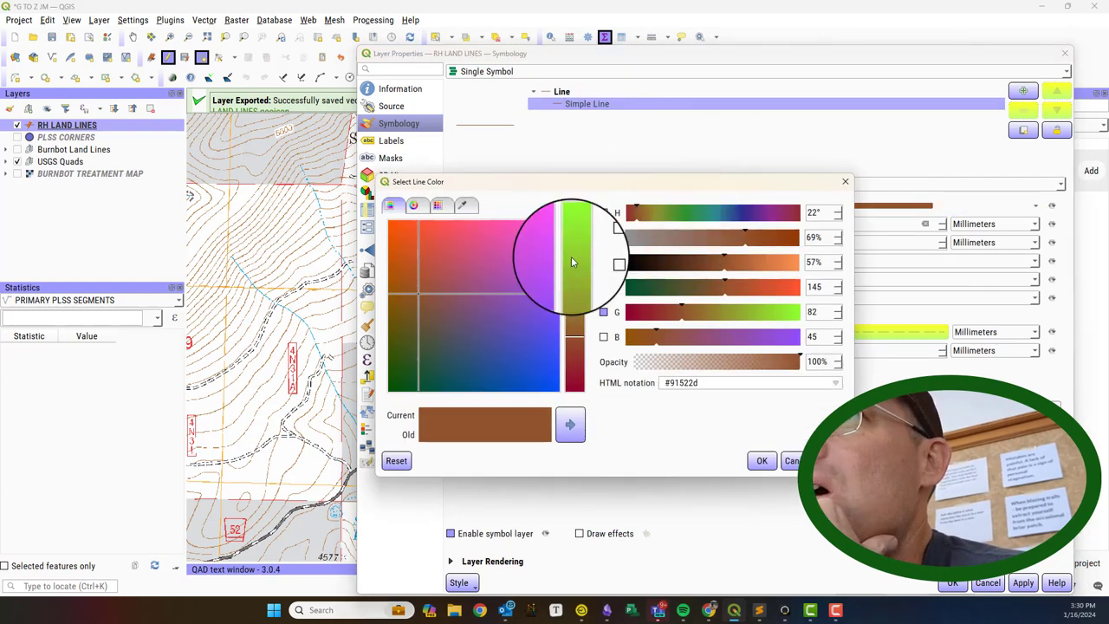
click(503, 368)
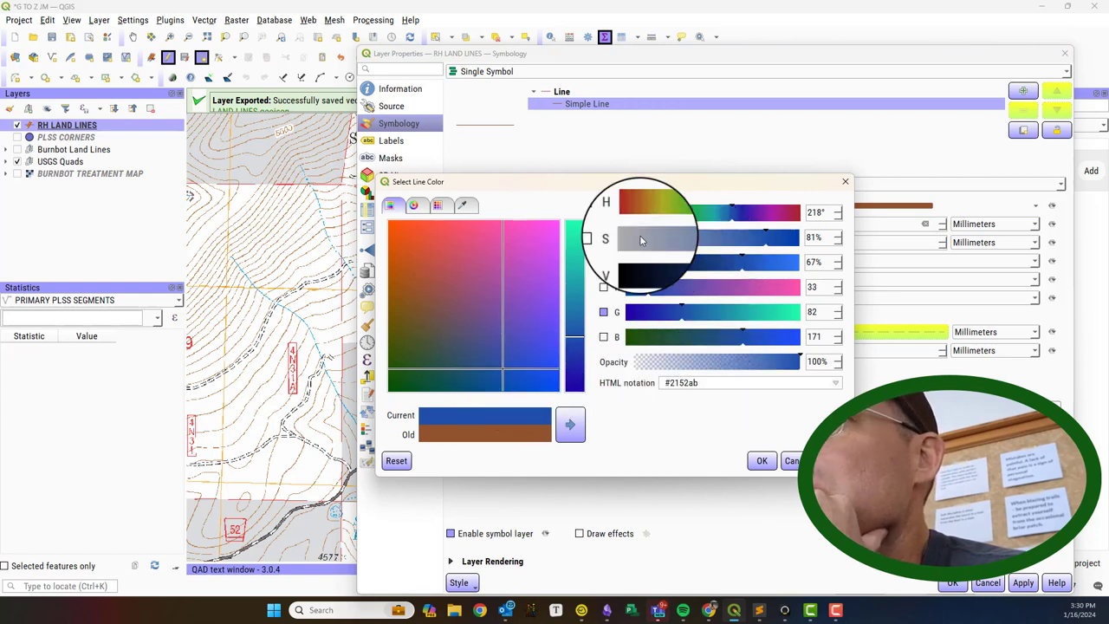
click(640, 240)
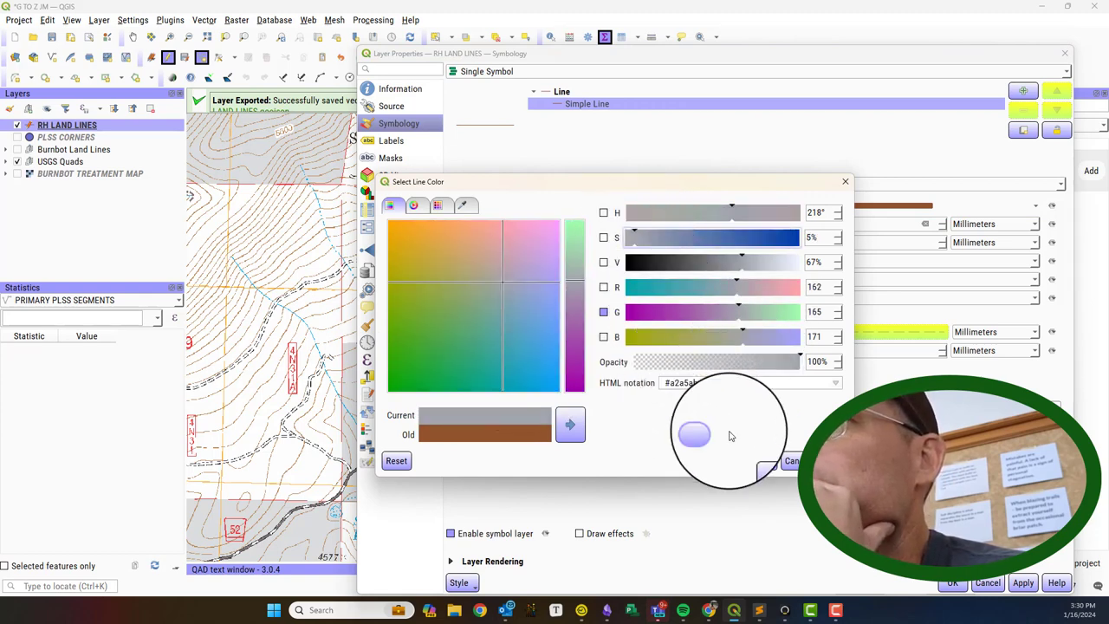
click(759, 459)
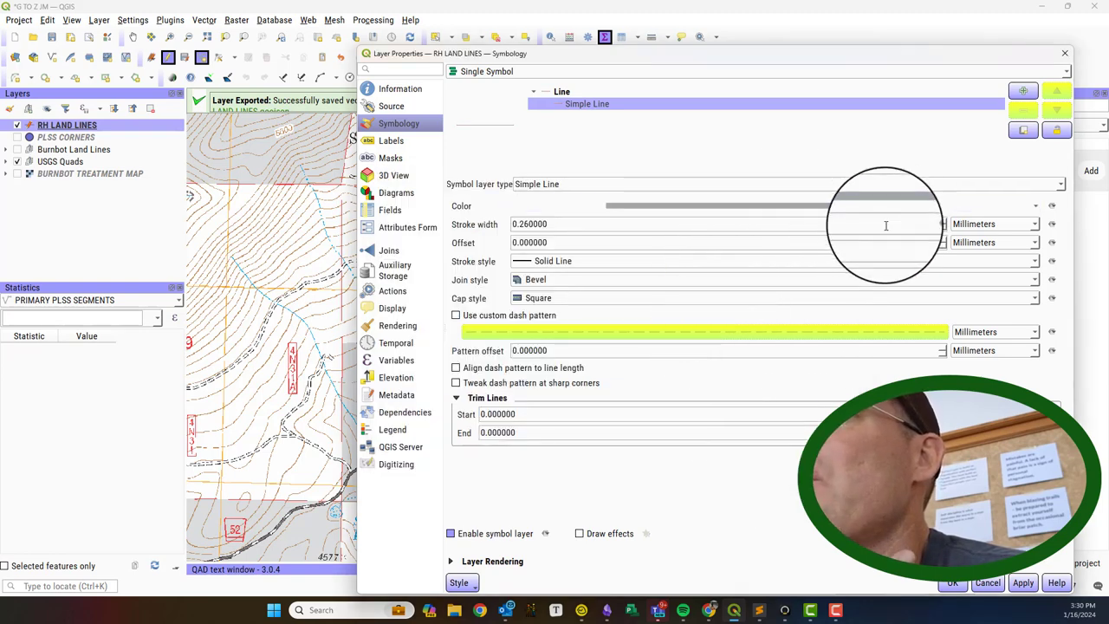
Give the line a 4-pixel width with round joins and round caps, and apply
click(996, 224)
click(988, 256)
drag(627, 227, 475, 223)
text(4)
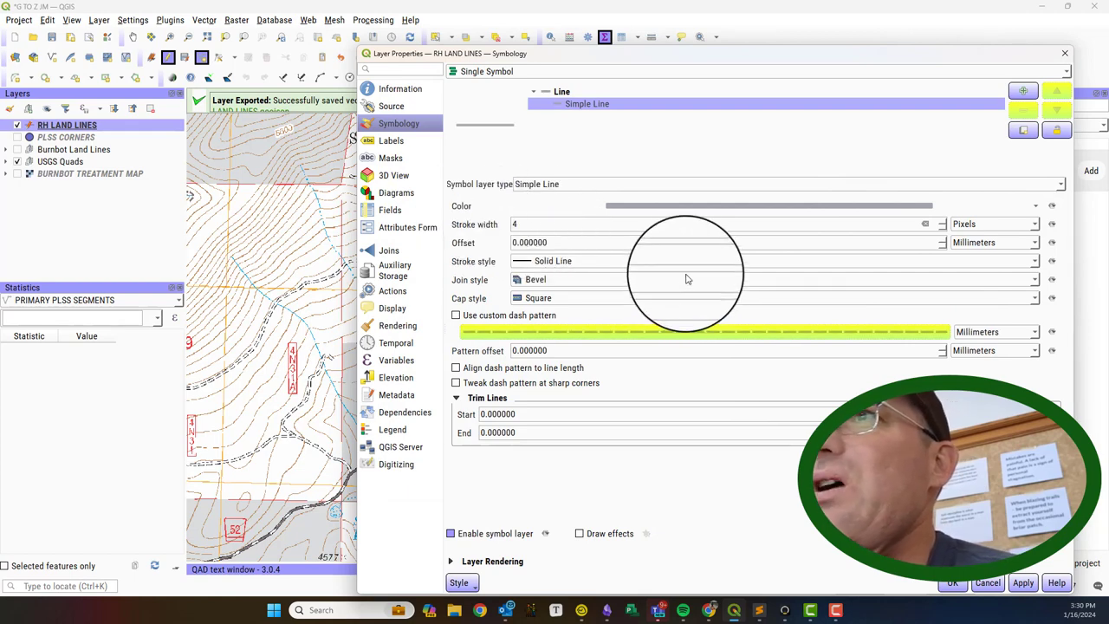
click(687, 243)
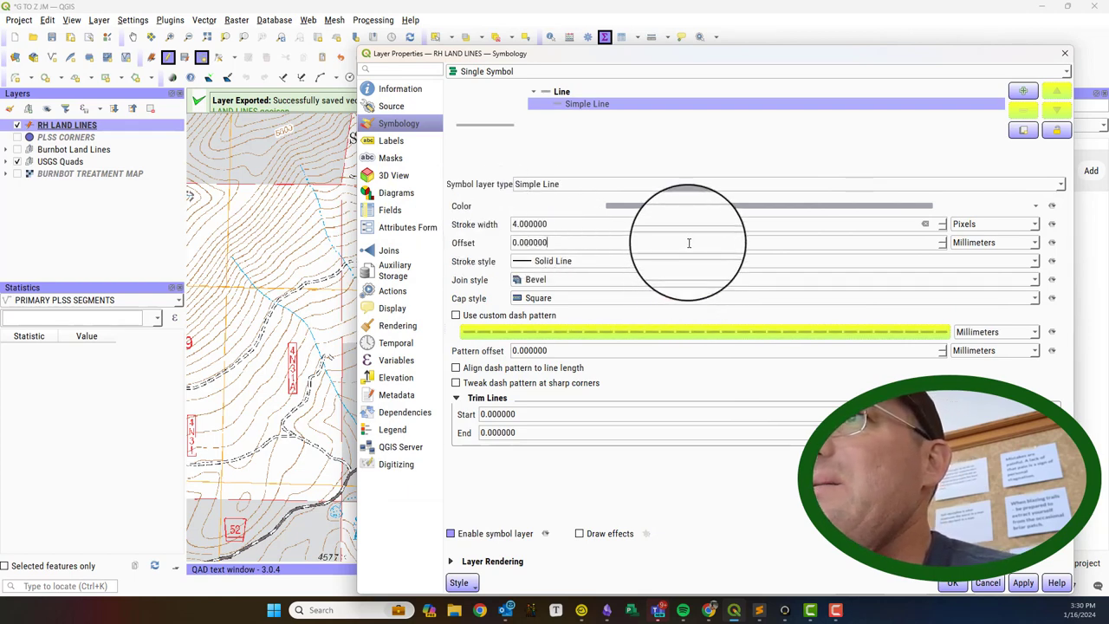
click(631, 280)
click(611, 309)
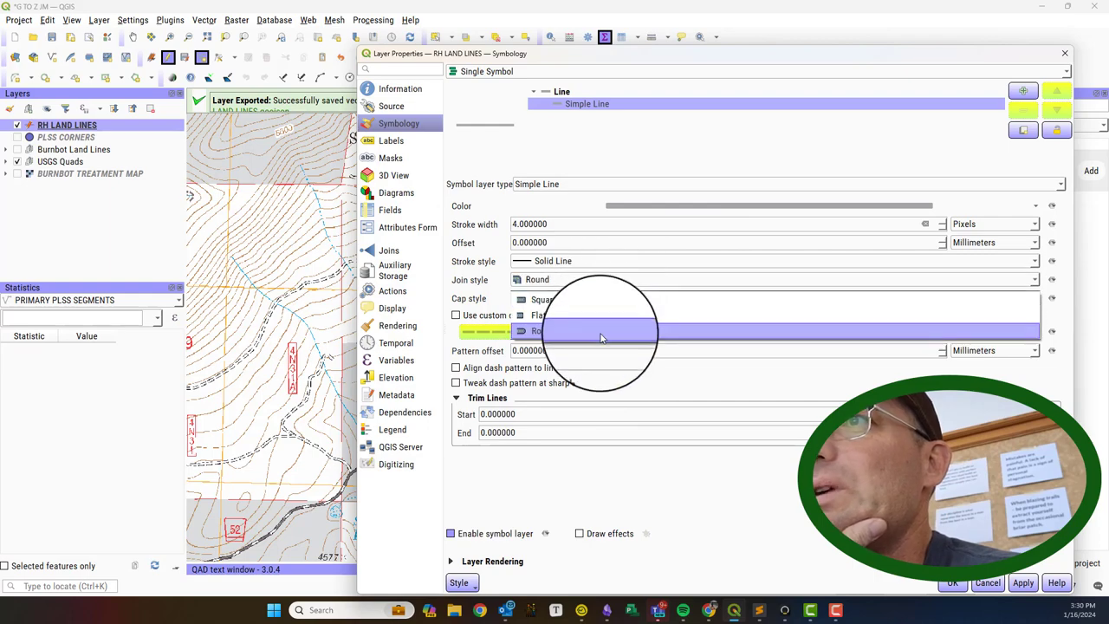
click(611, 330)
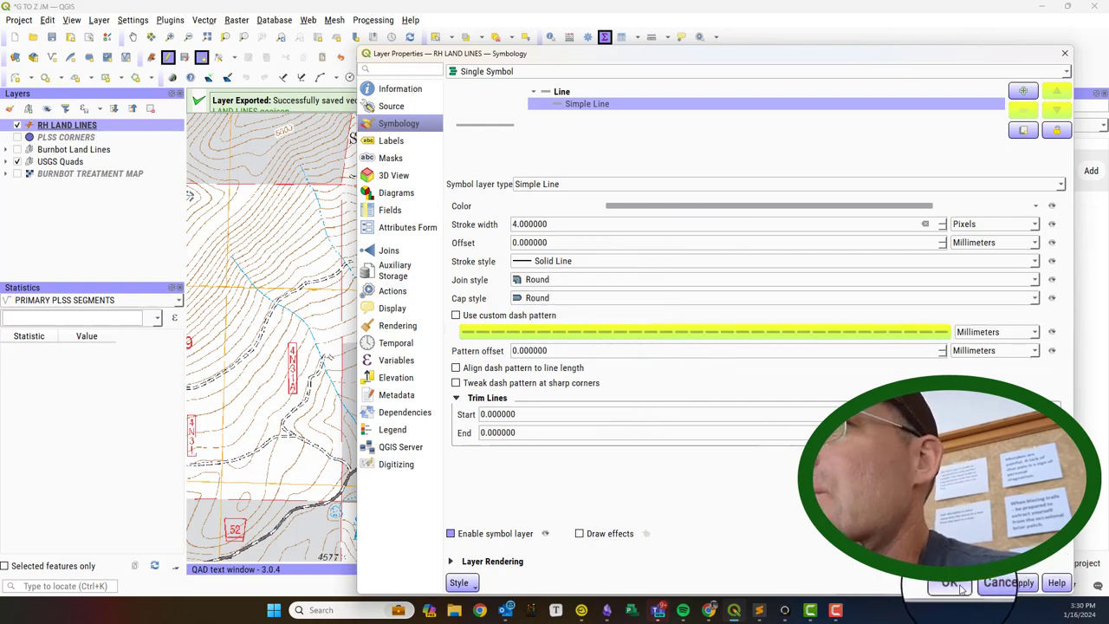
click(914, 583)
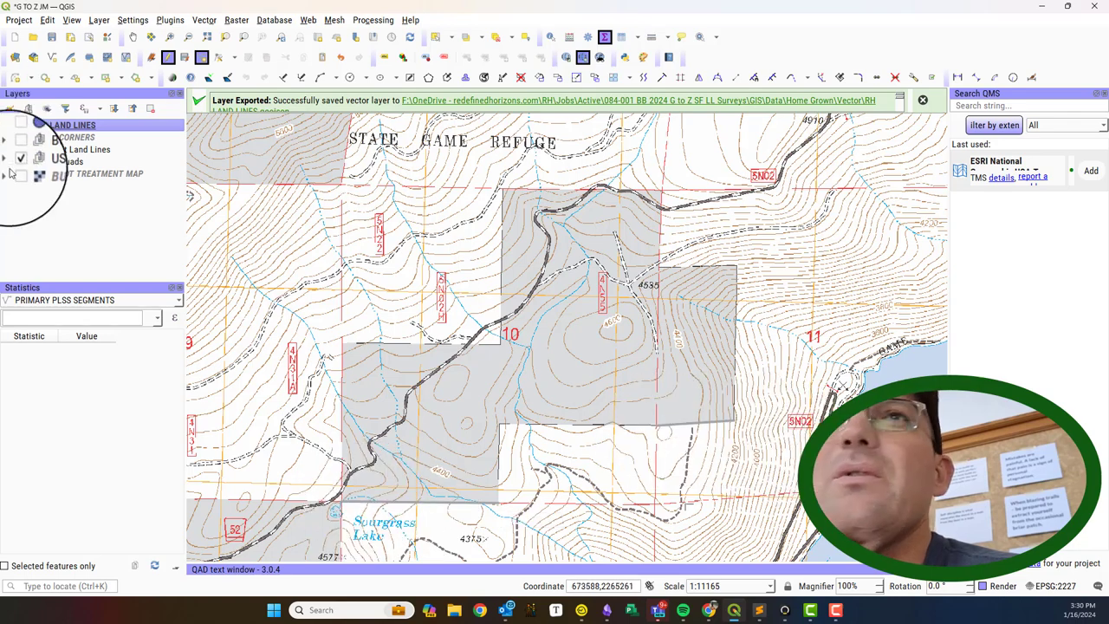
Set the RH LAND LINES simple line to a 12-pixel stroke in blue
right_click(85, 129)
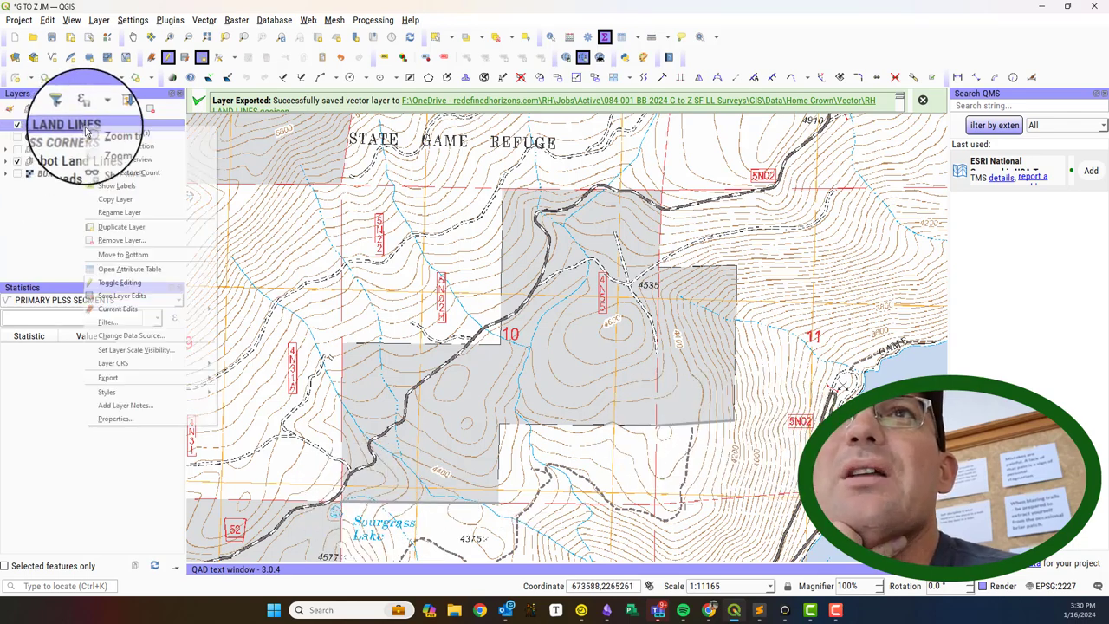
click(137, 420)
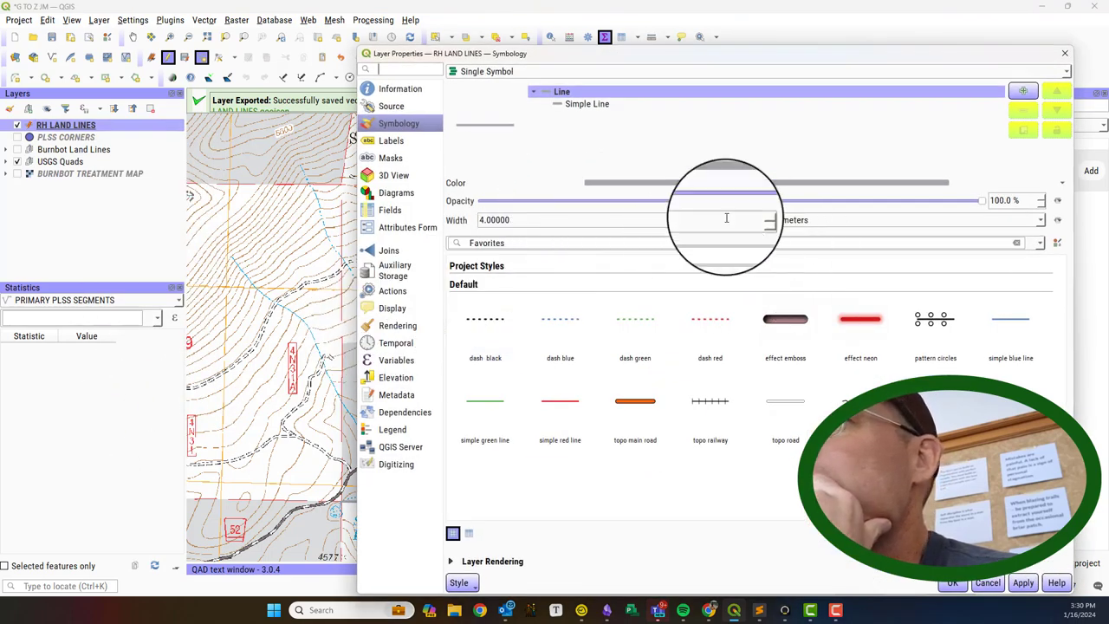
click(580, 104)
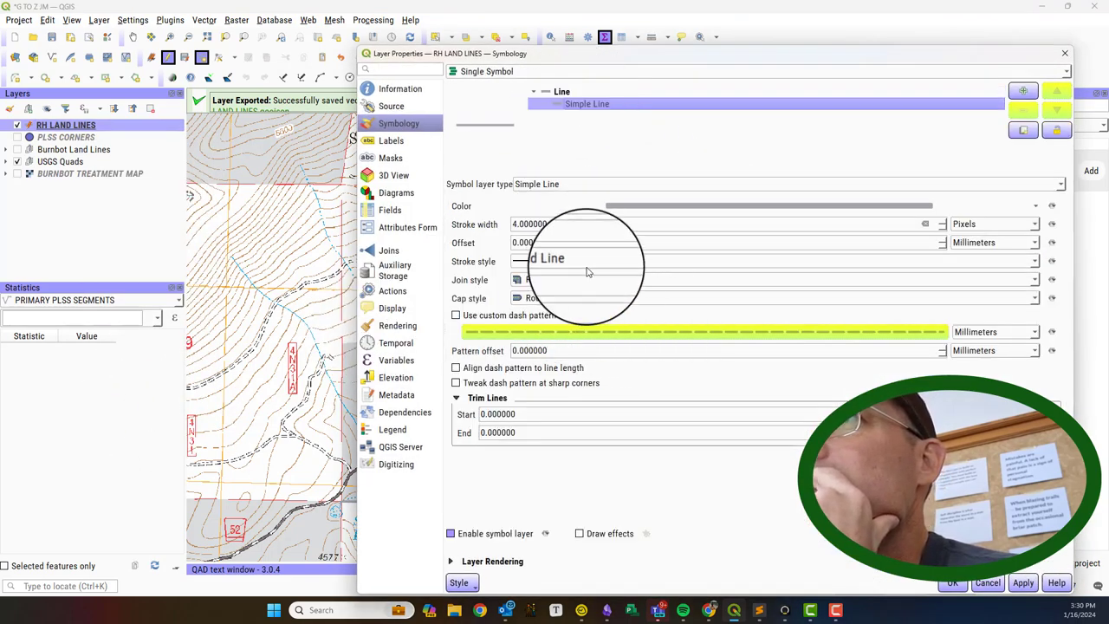
drag(563, 225, 508, 224)
text(12)
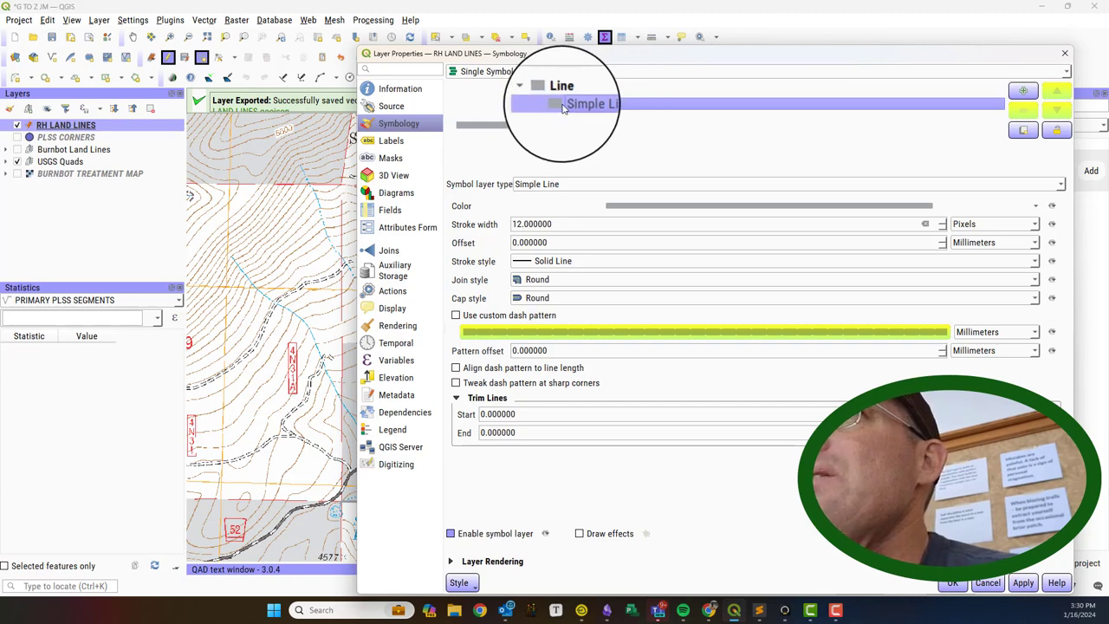
click(619, 211)
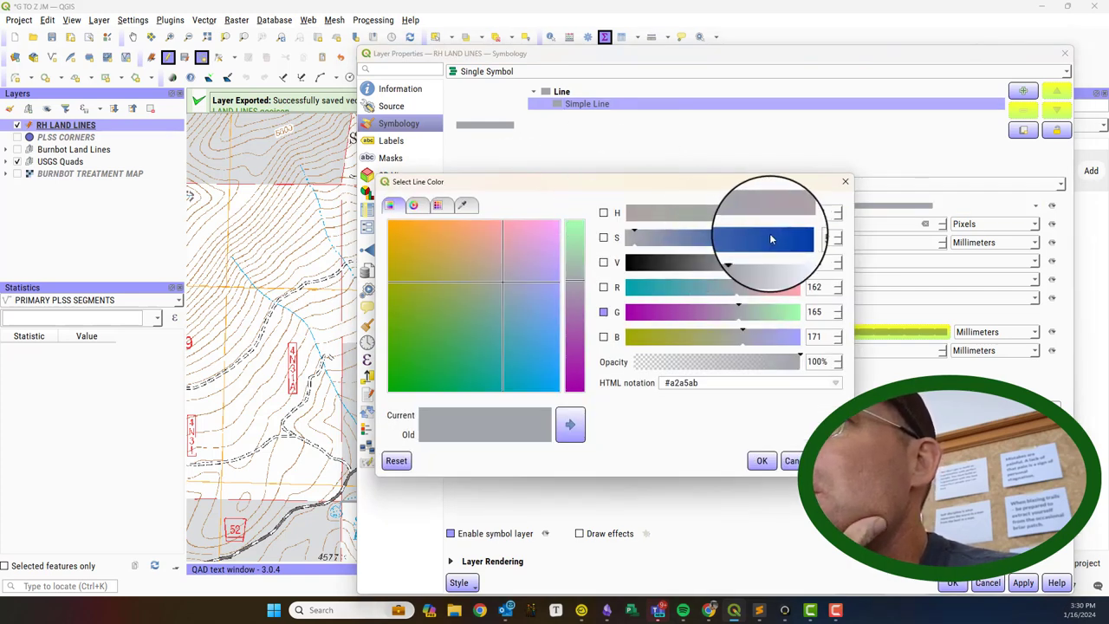
click(772, 237)
click(761, 460)
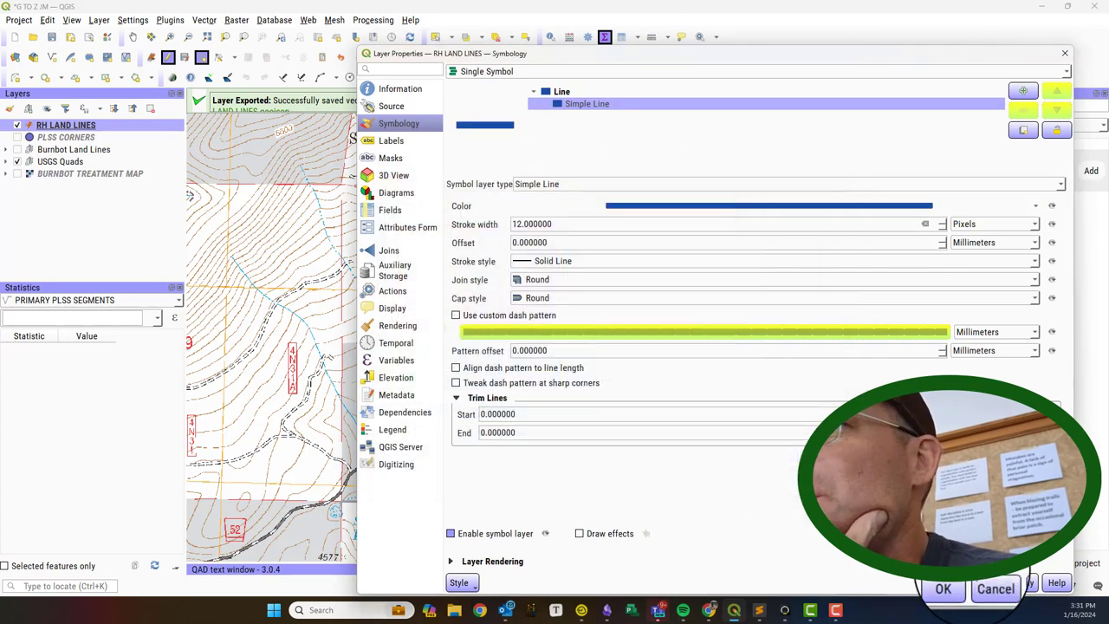
Apply the blue style, then delete the stray diagonal line and recentre on the remaining two
click(951, 583)
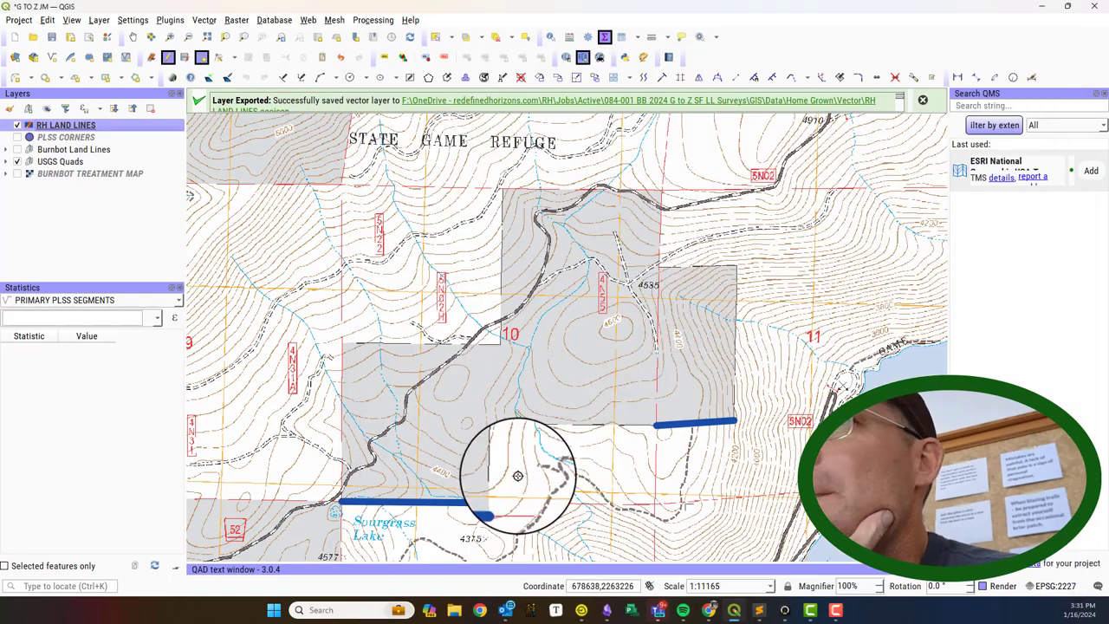
scroll(643, 440, down, 3)
drag(607, 273, 598, 369)
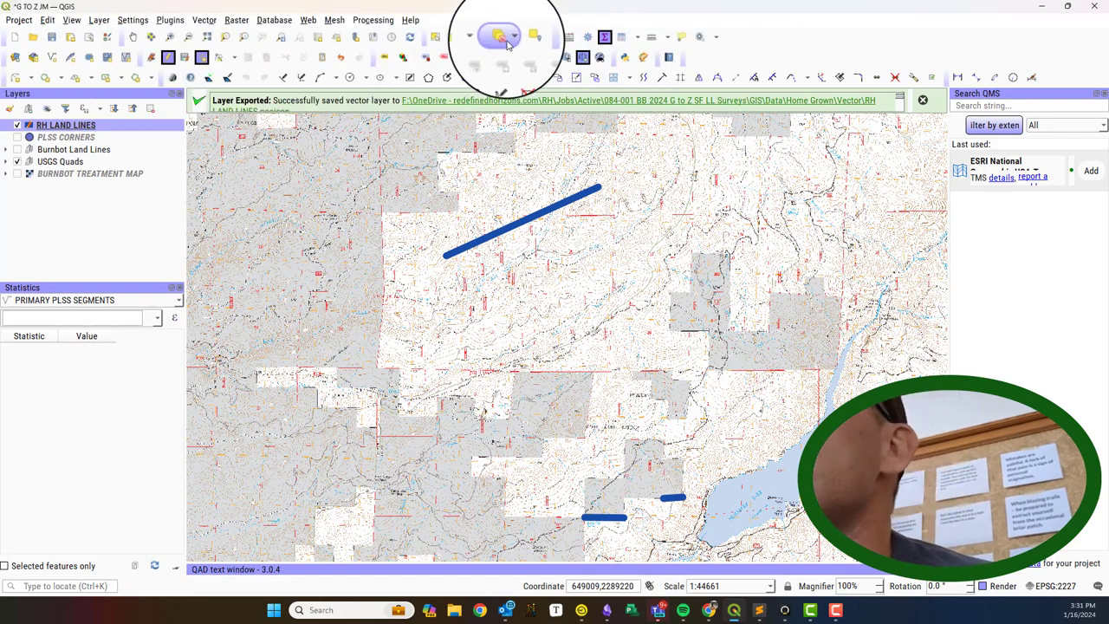
click(542, 215)
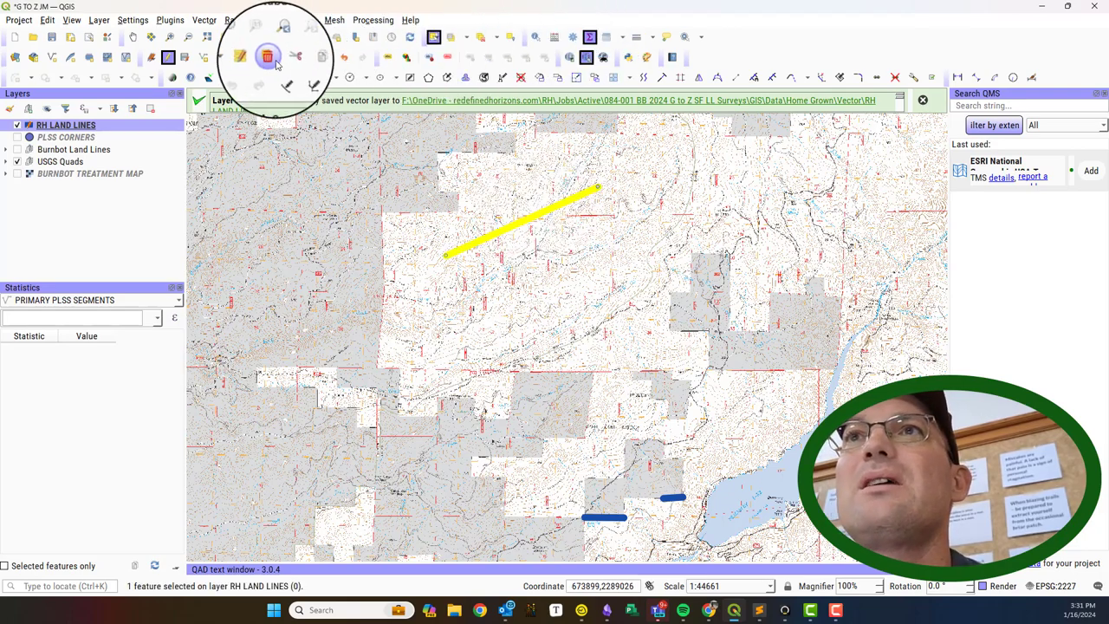
click(269, 58)
click(619, 326)
drag(598, 396, 618, 334)
scroll(619, 335, up, 1)
scroll(671, 230, up, 1)
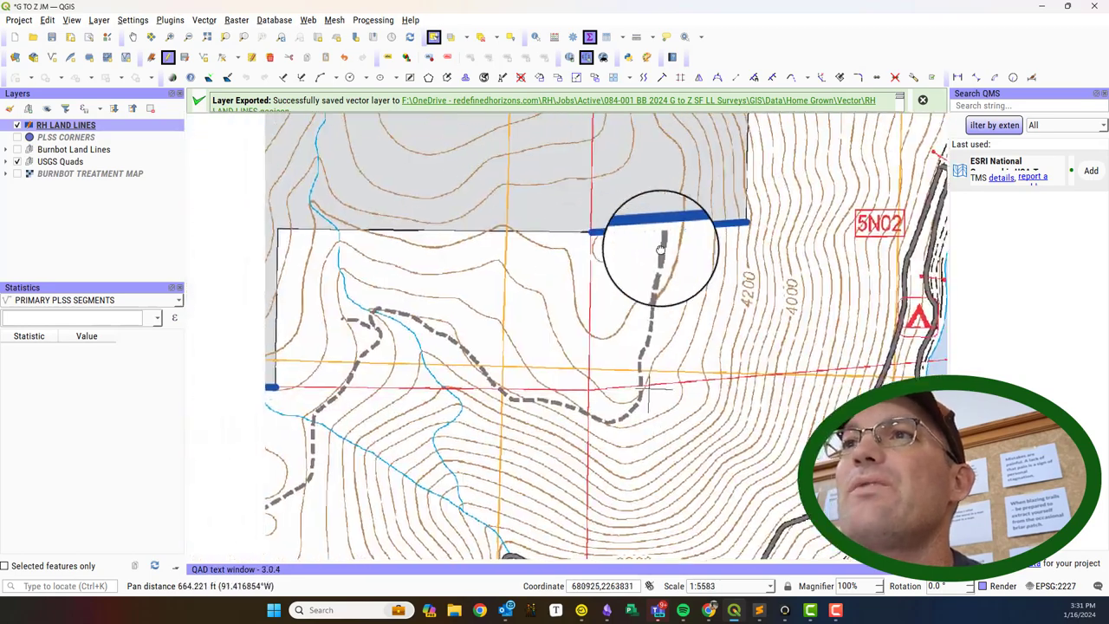
drag(670, 257, 614, 312)
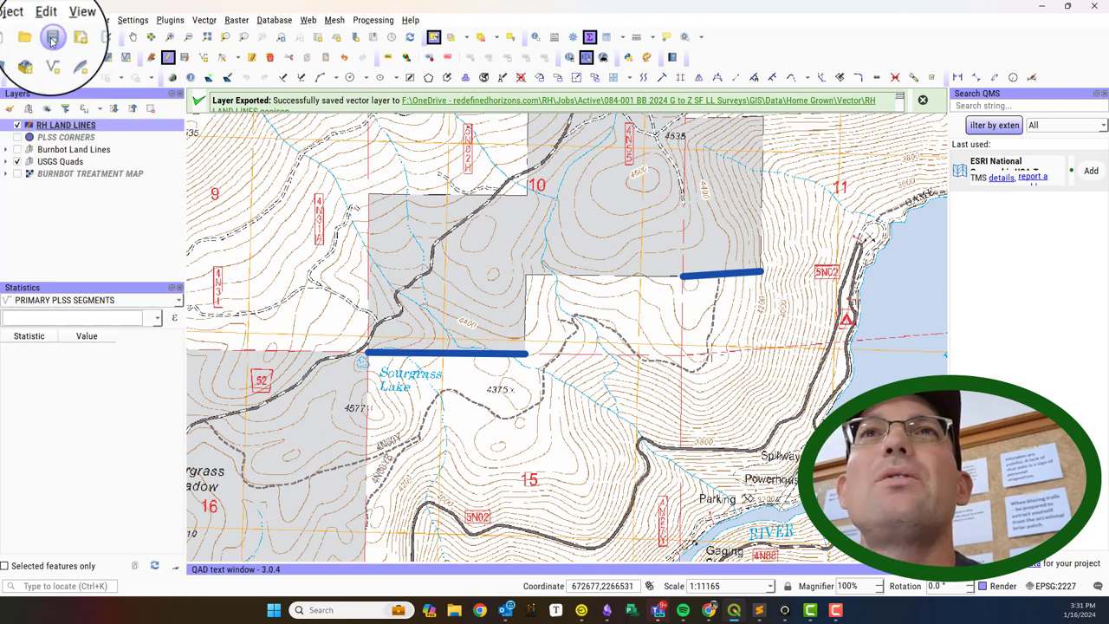
Save the project, stop editing RH LAND LINES, and reopen its layer properties
click(52, 36)
right_click(45, 124)
mouse_move(74, 359)
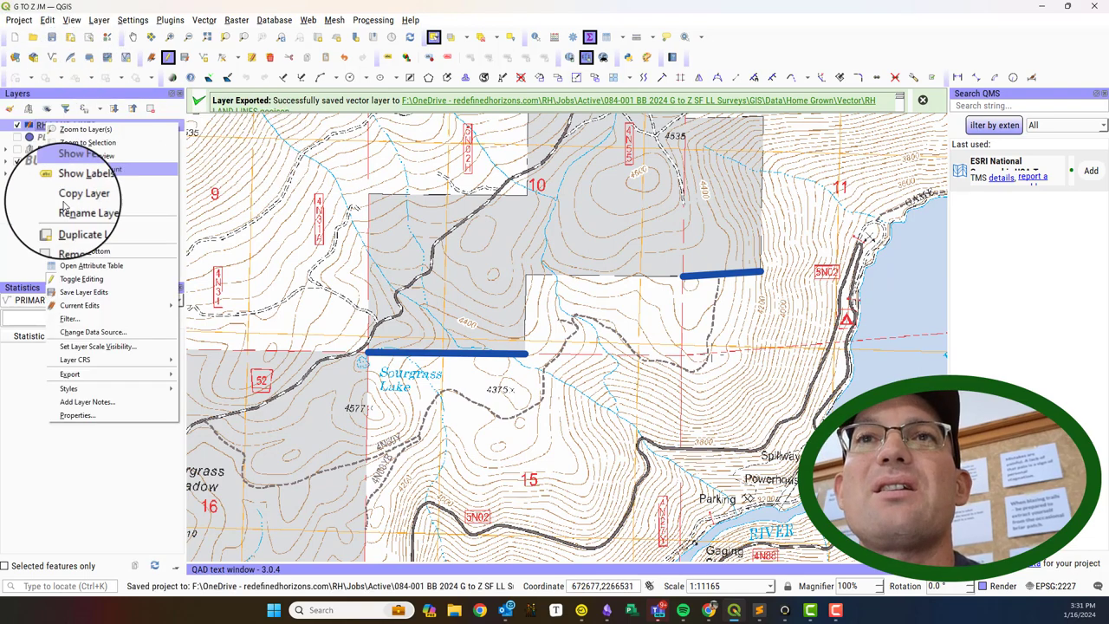
click(52, 125)
right_click(63, 129)
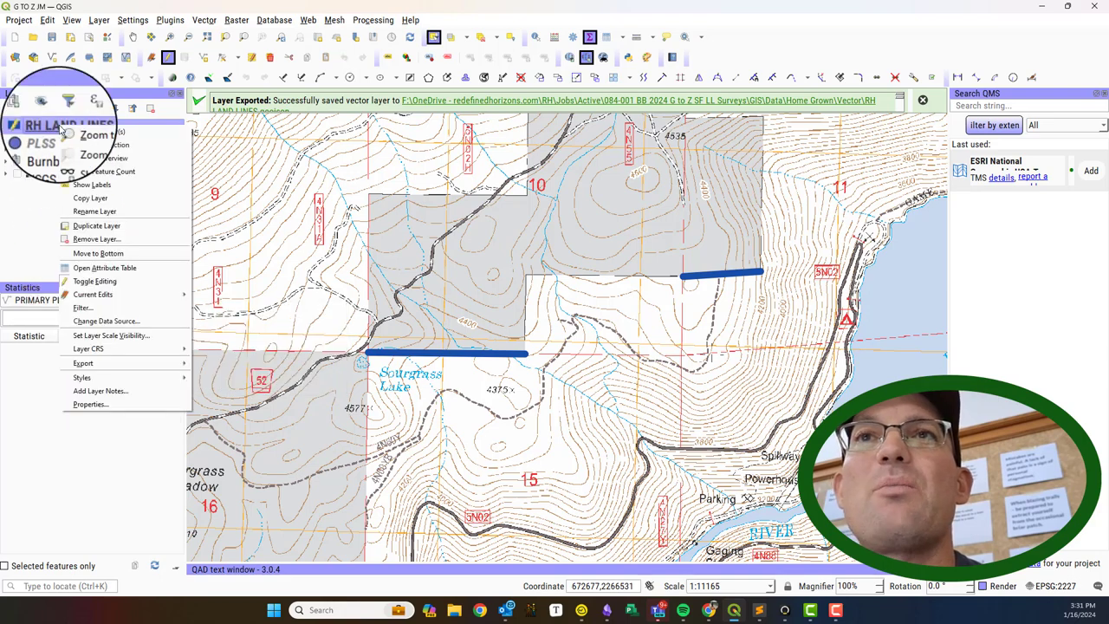
click(87, 281)
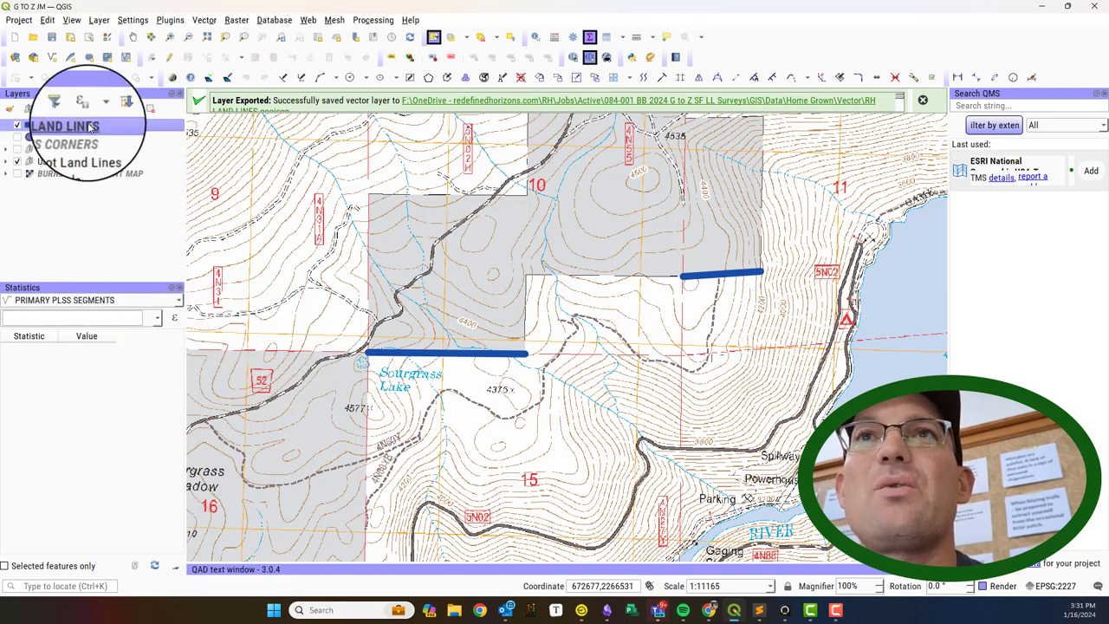
right_click(91, 126)
click(134, 395)
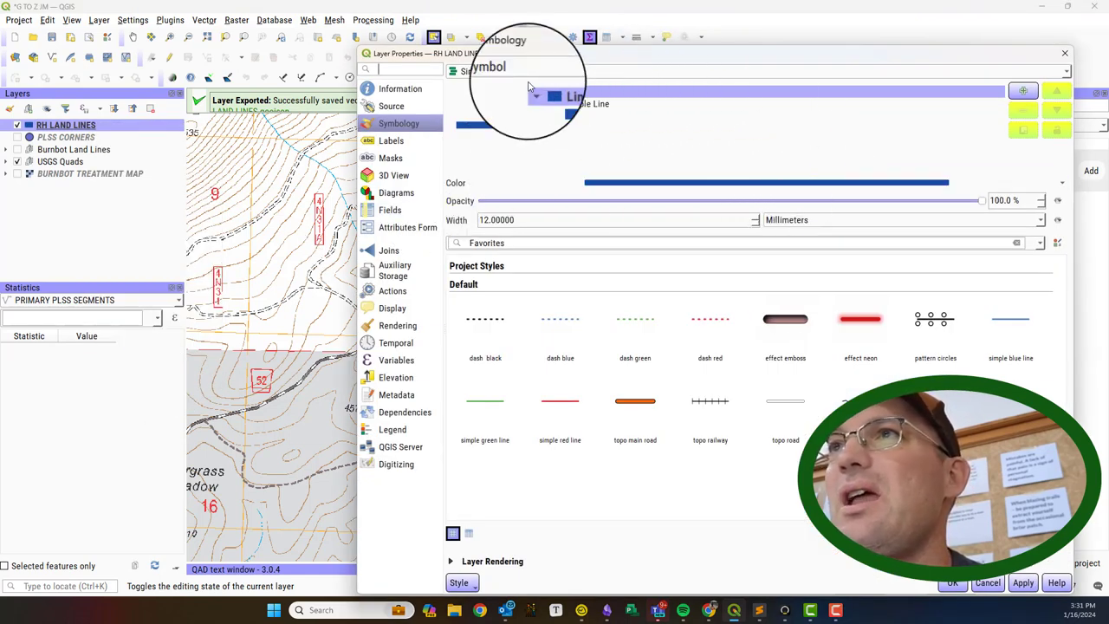
Switch the RH LAND LINES renderer to Categorized on the RH Status field
click(526, 75)
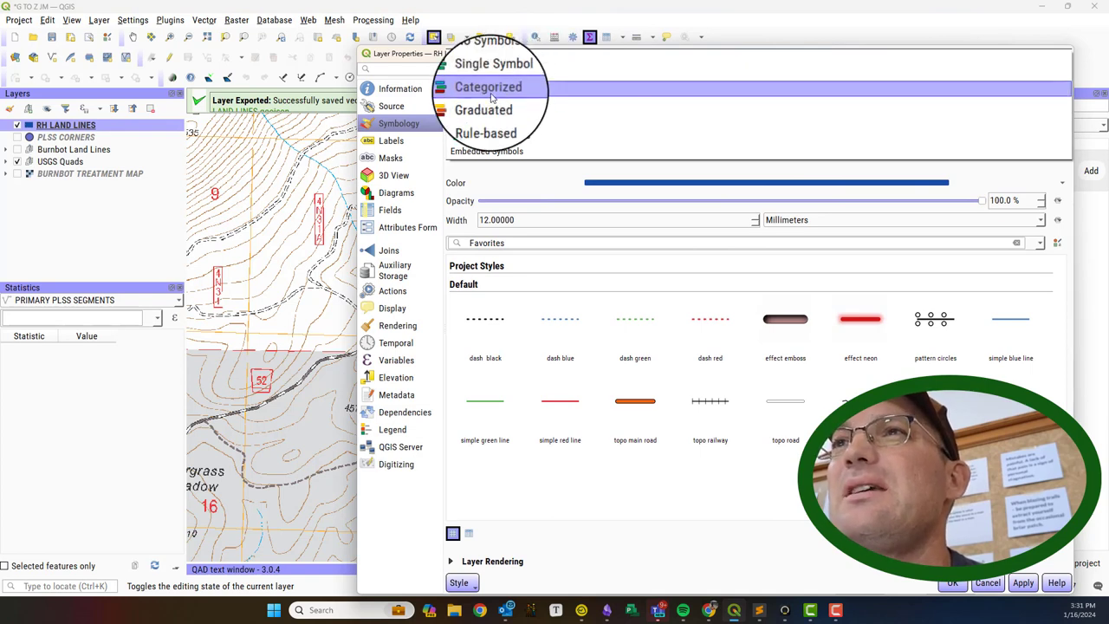
click(490, 93)
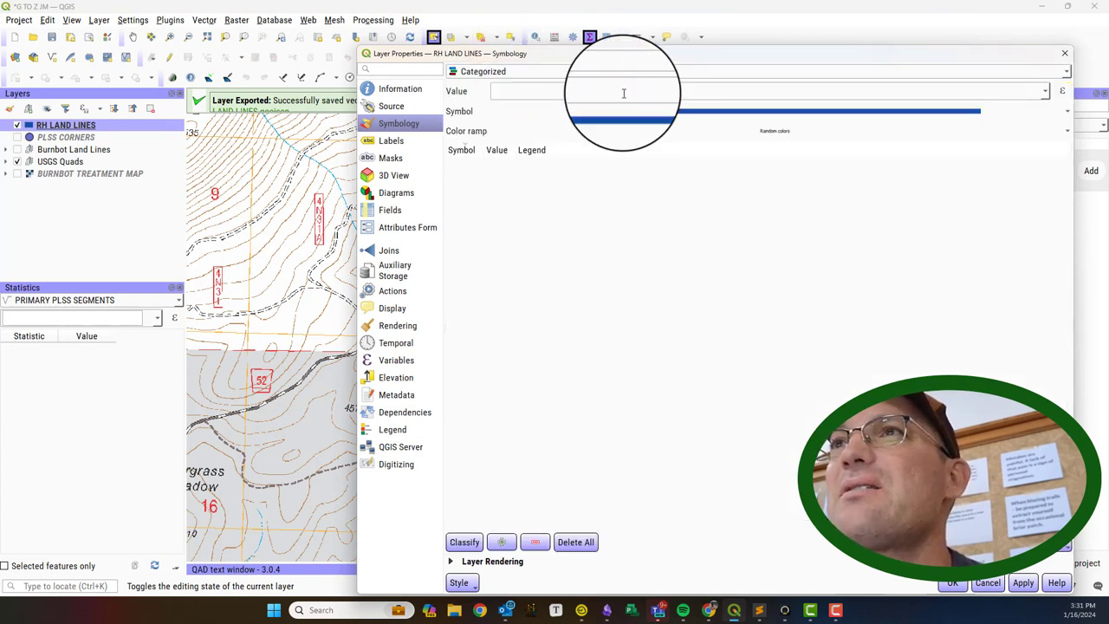
click(1046, 92)
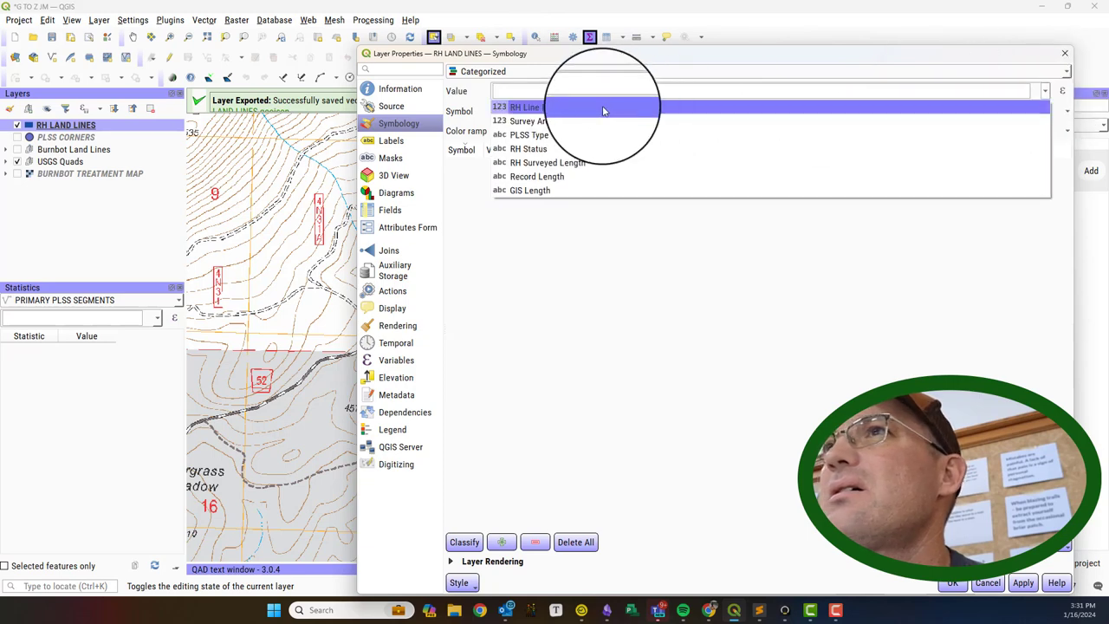
click(524, 149)
Choose the Rocket colour ramp and classify the RH Status values
click(689, 118)
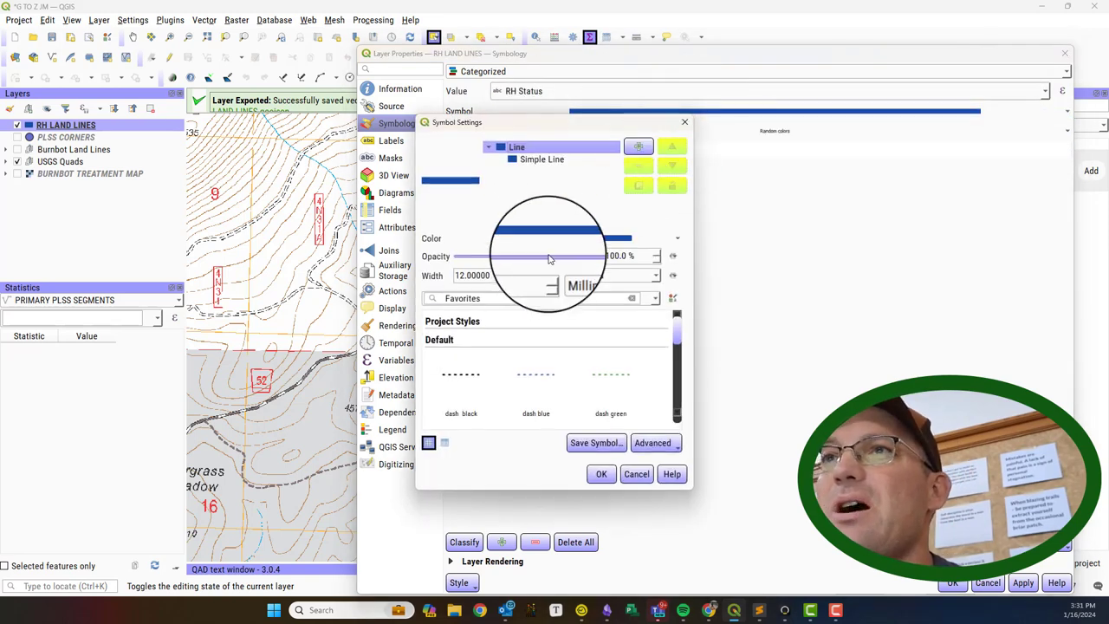
click(603, 472)
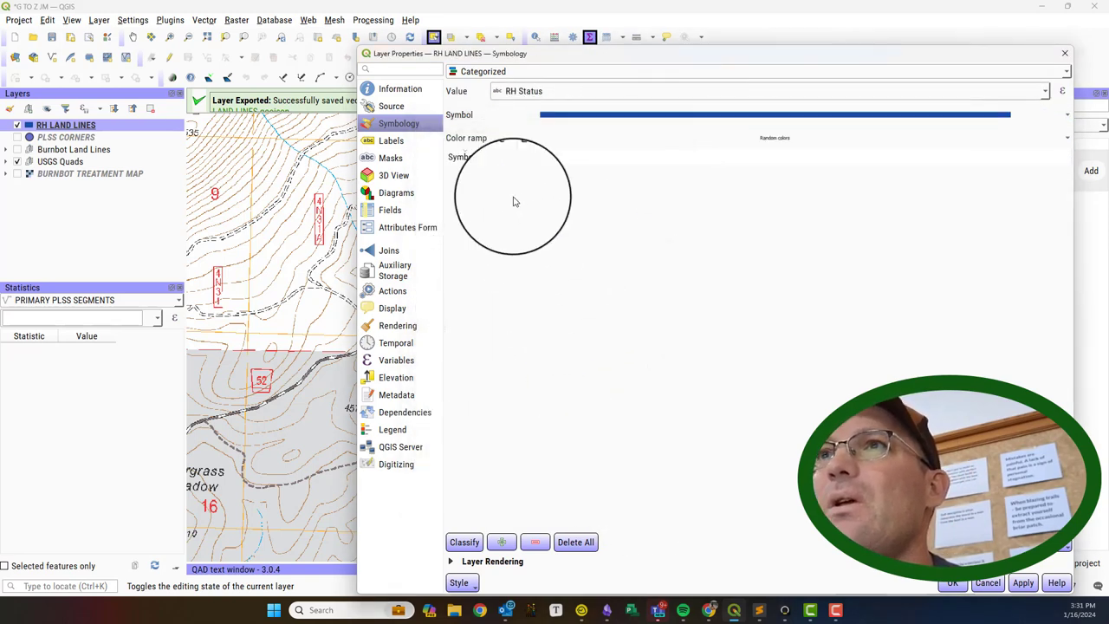
click(507, 141)
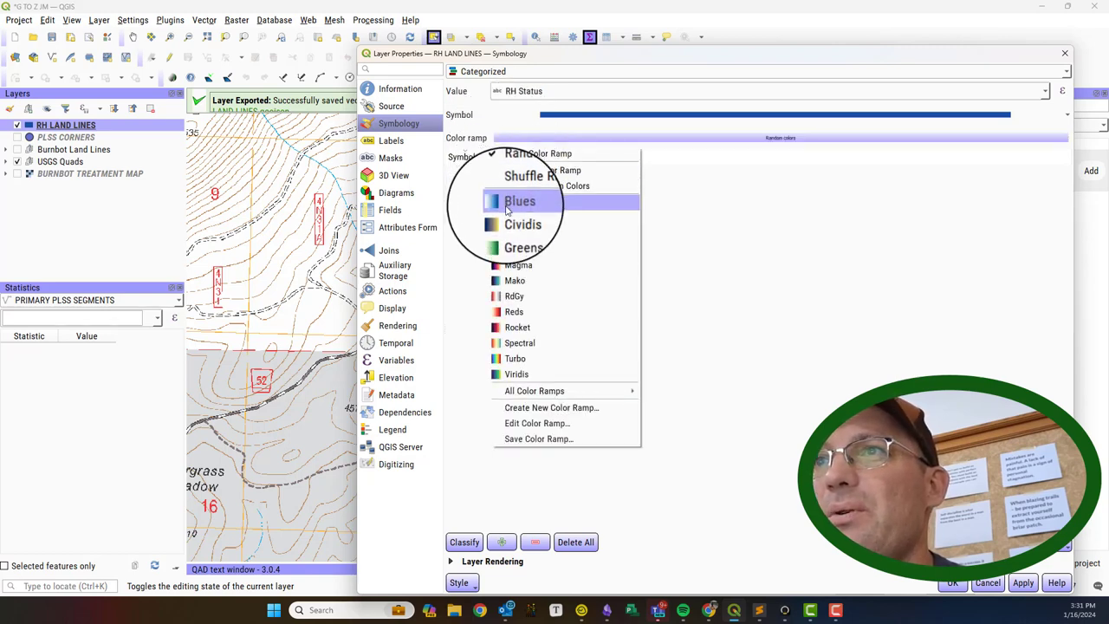
click(529, 328)
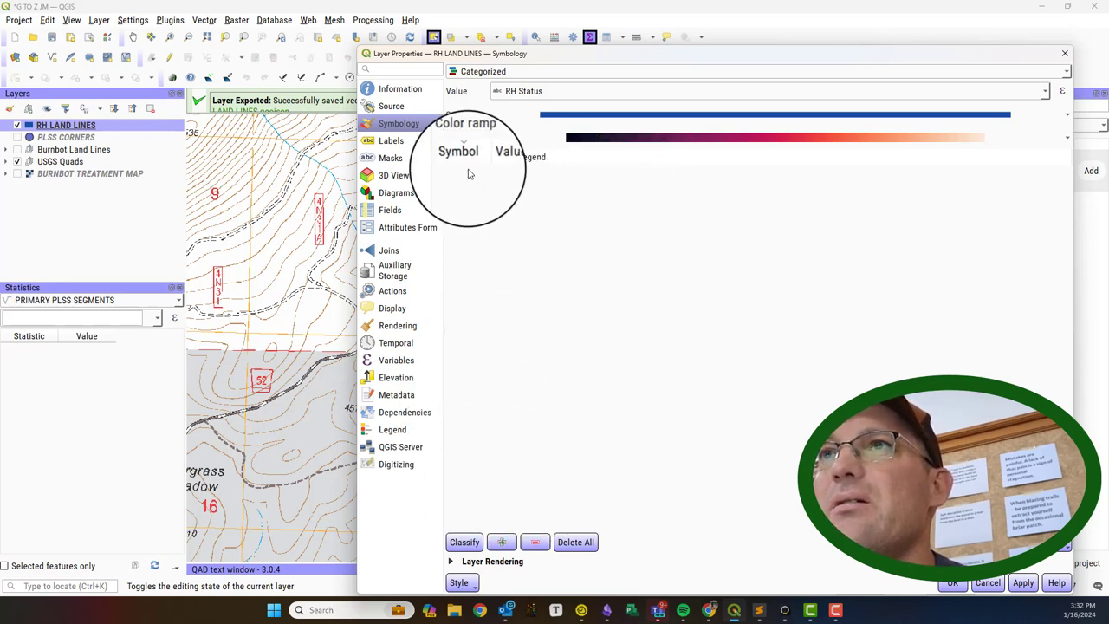
click(464, 541)
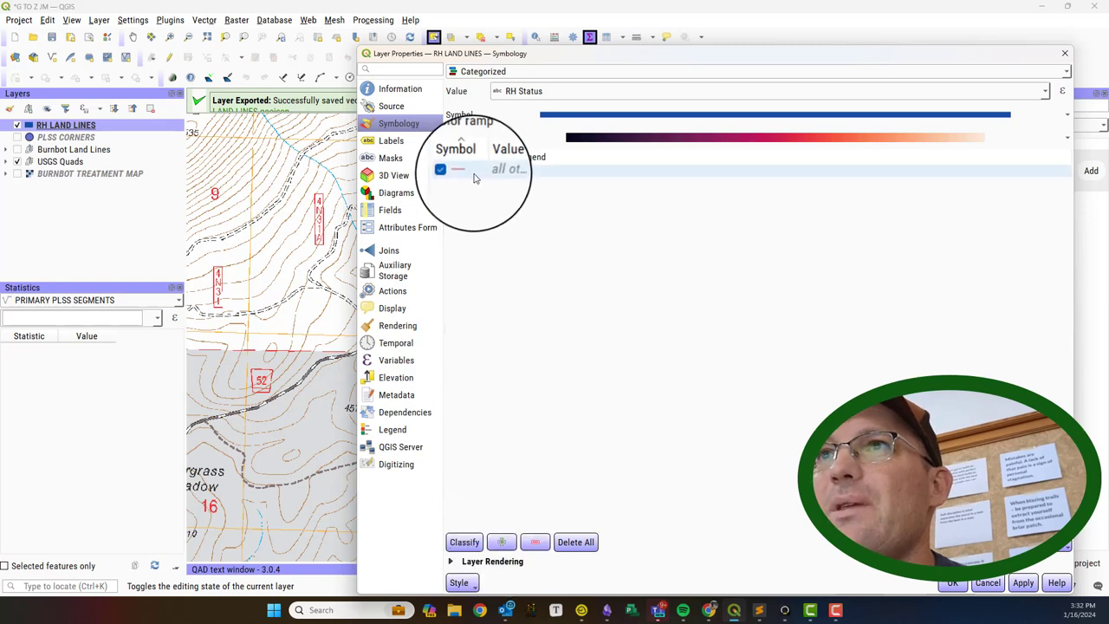
click(509, 173)
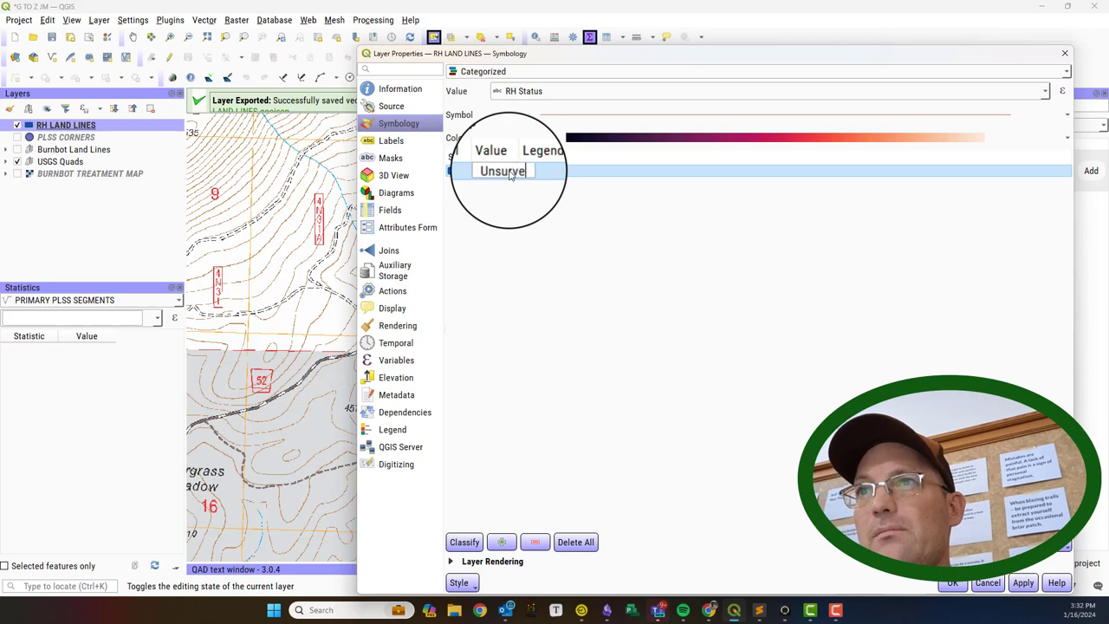
Add two new rows to the RH Status category list
click(502, 541)
double_click(493, 183)
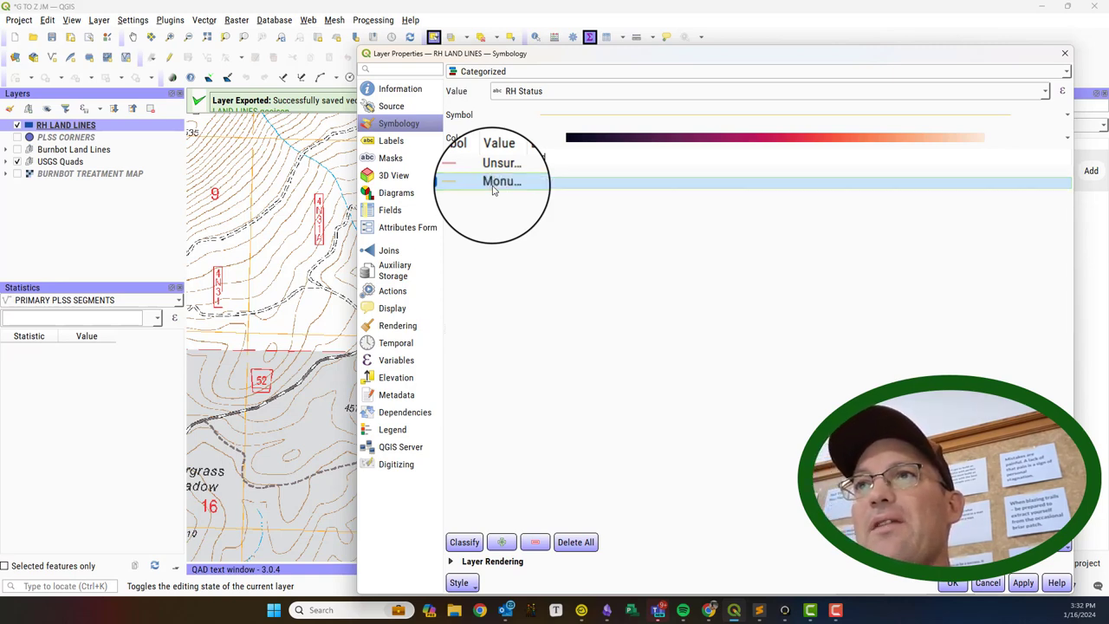
click(501, 542)
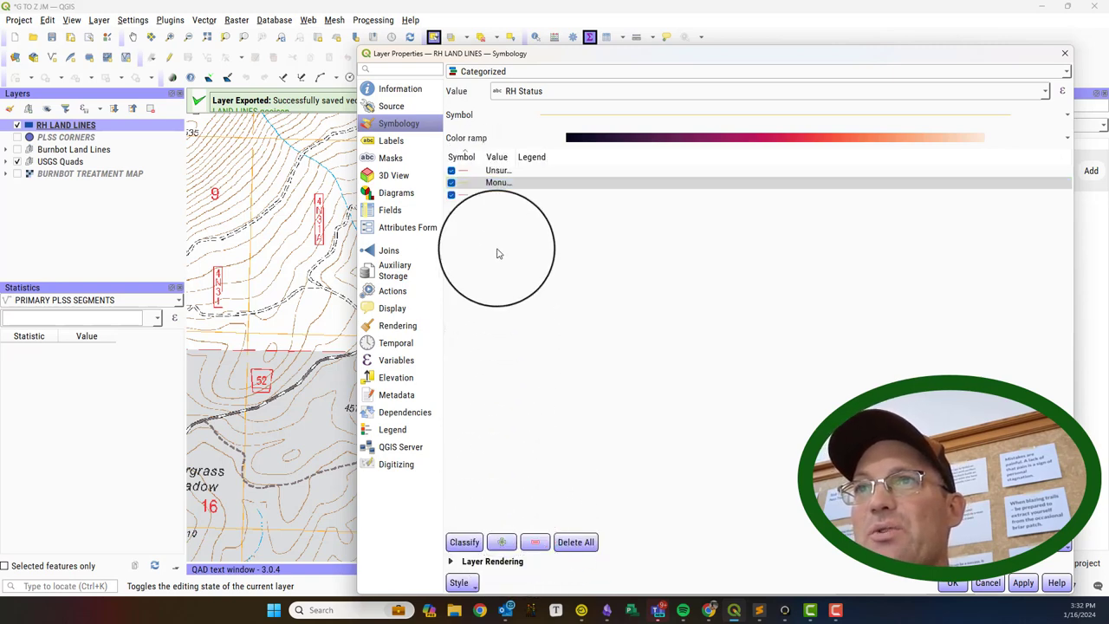
click(492, 198)
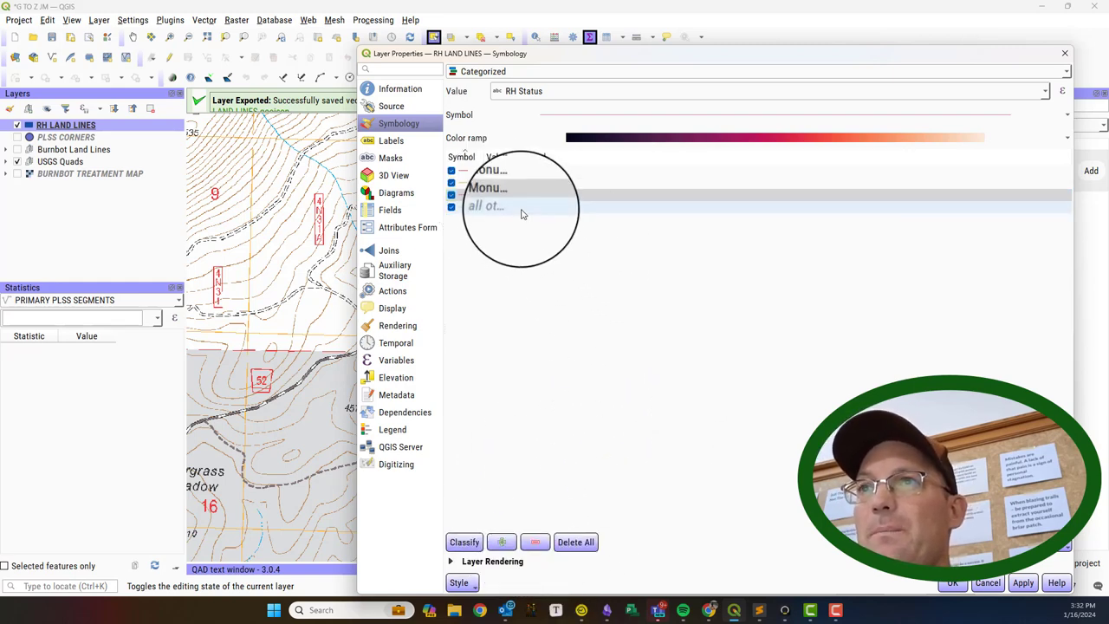
click(521, 210)
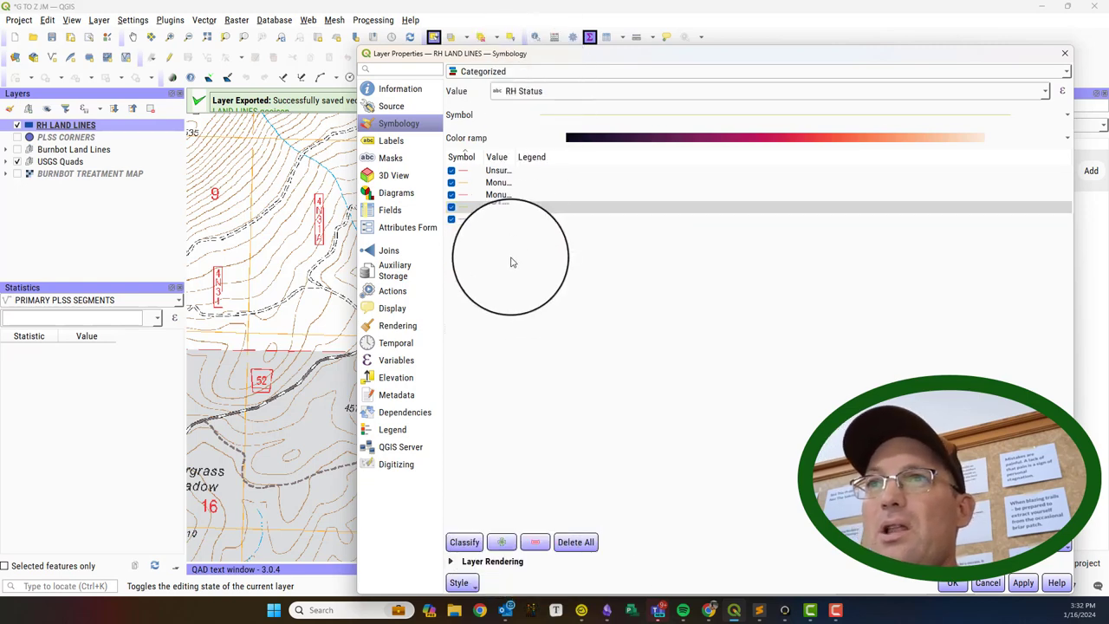
click(501, 220)
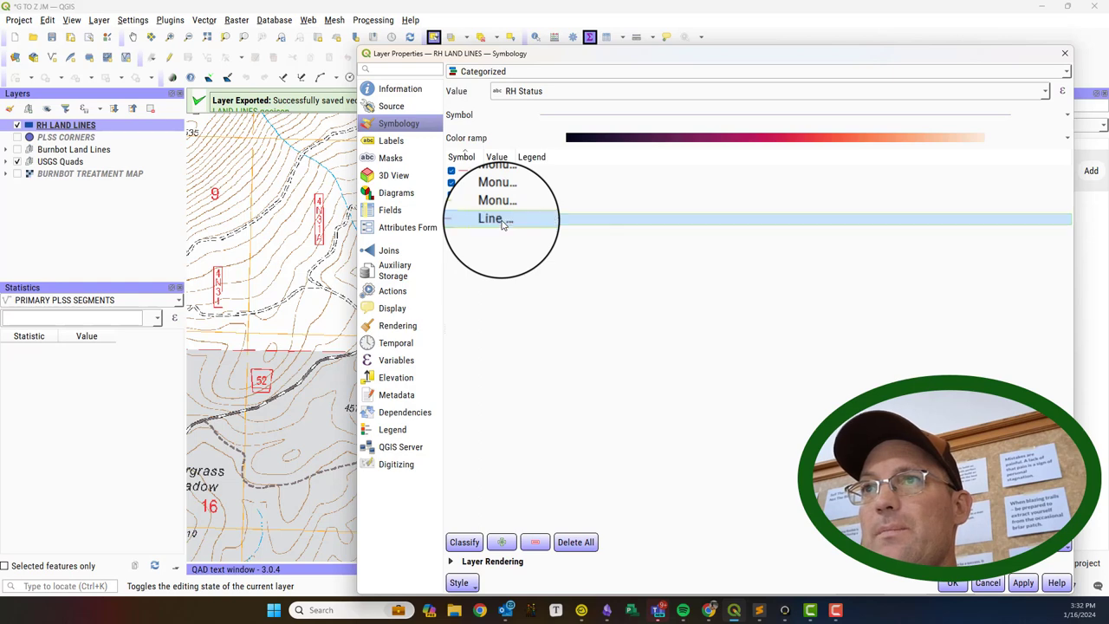
Add a catch-all category valued Line Marked, apply it, and widen the Value column
click(499, 541)
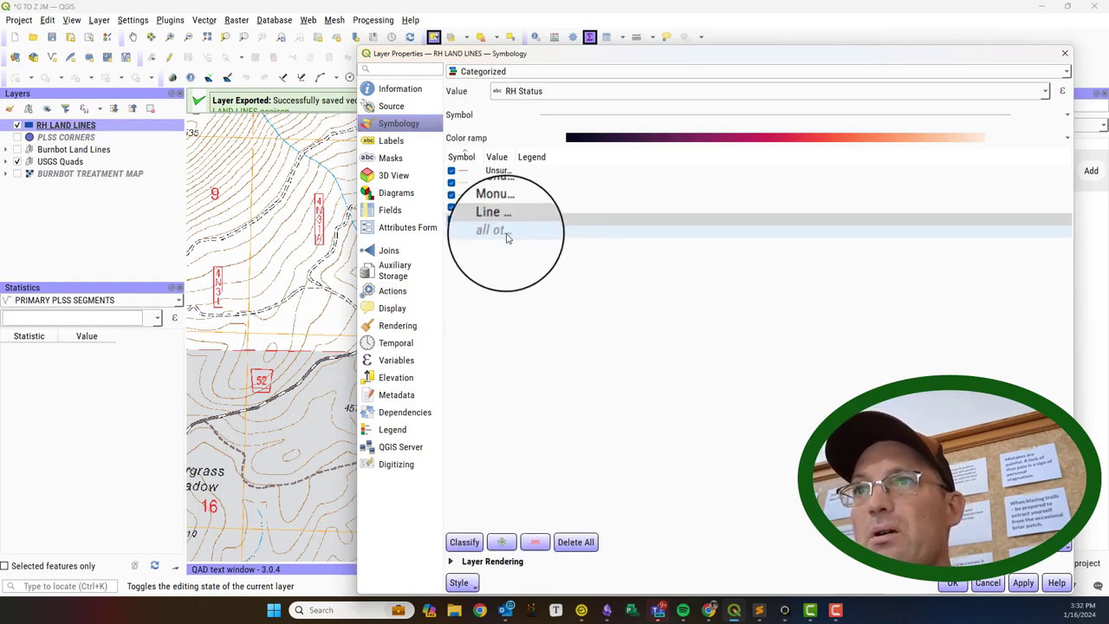
double_click(506, 231)
text(Line Marked)
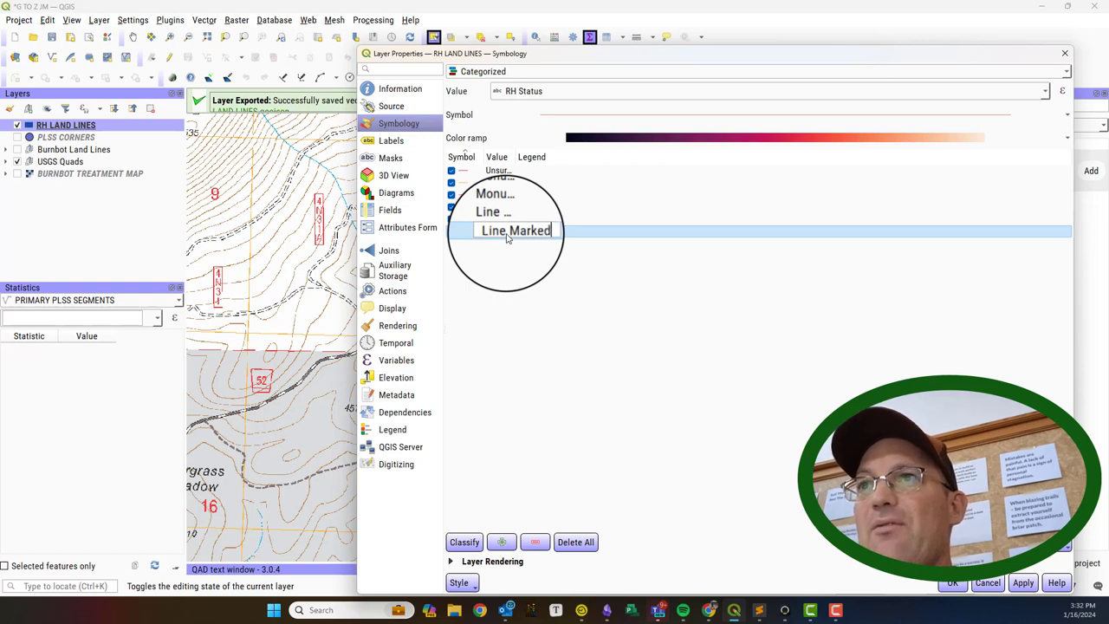
click(754, 455)
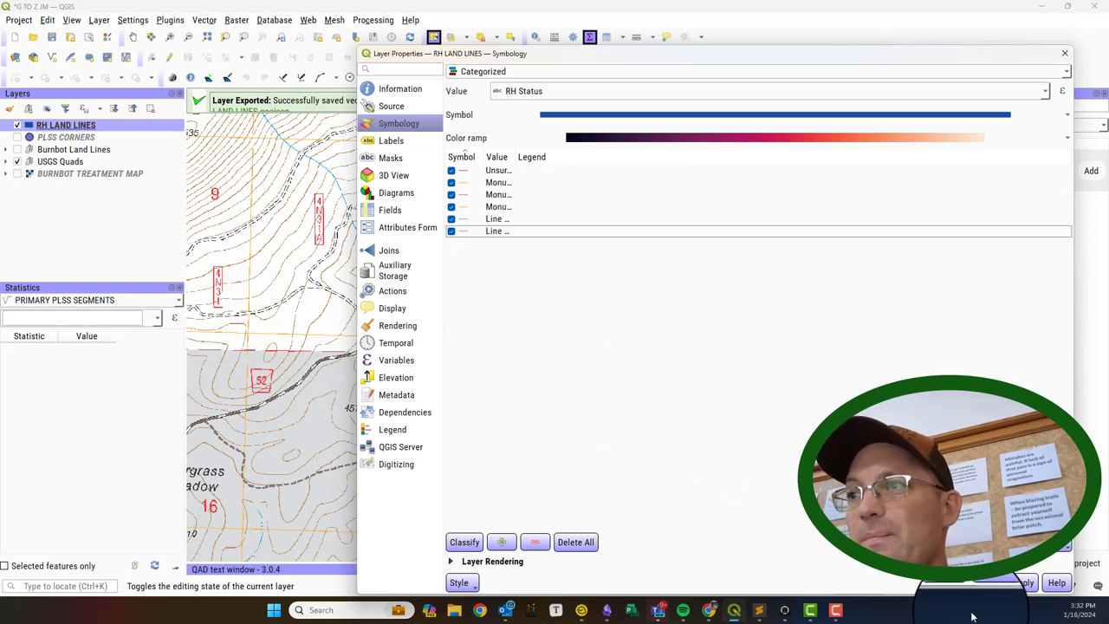
click(1020, 582)
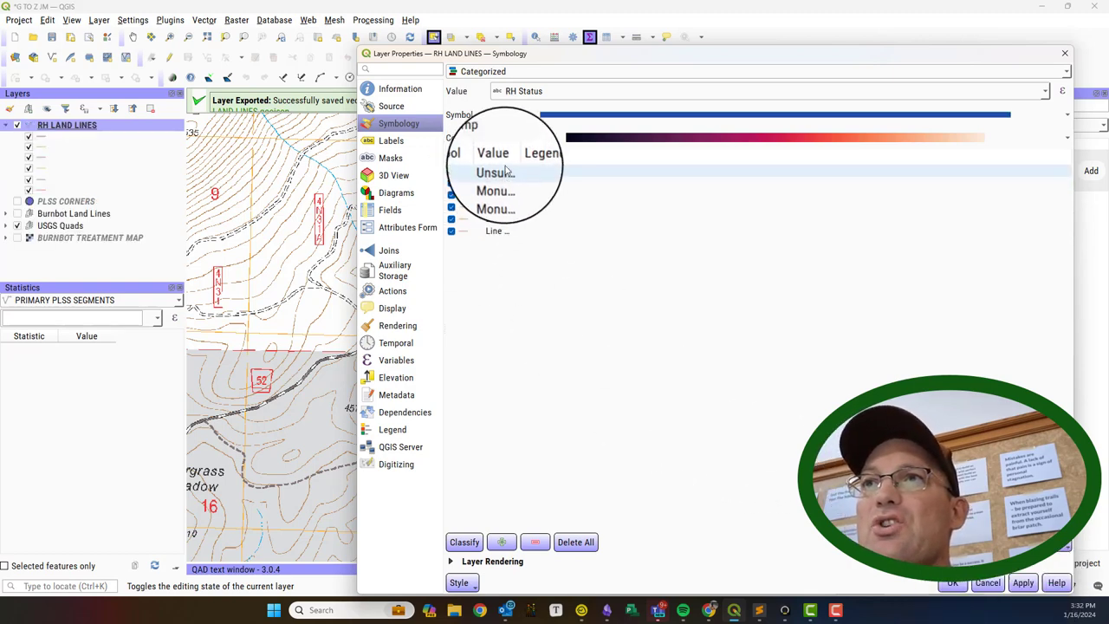
drag(513, 156, 604, 172)
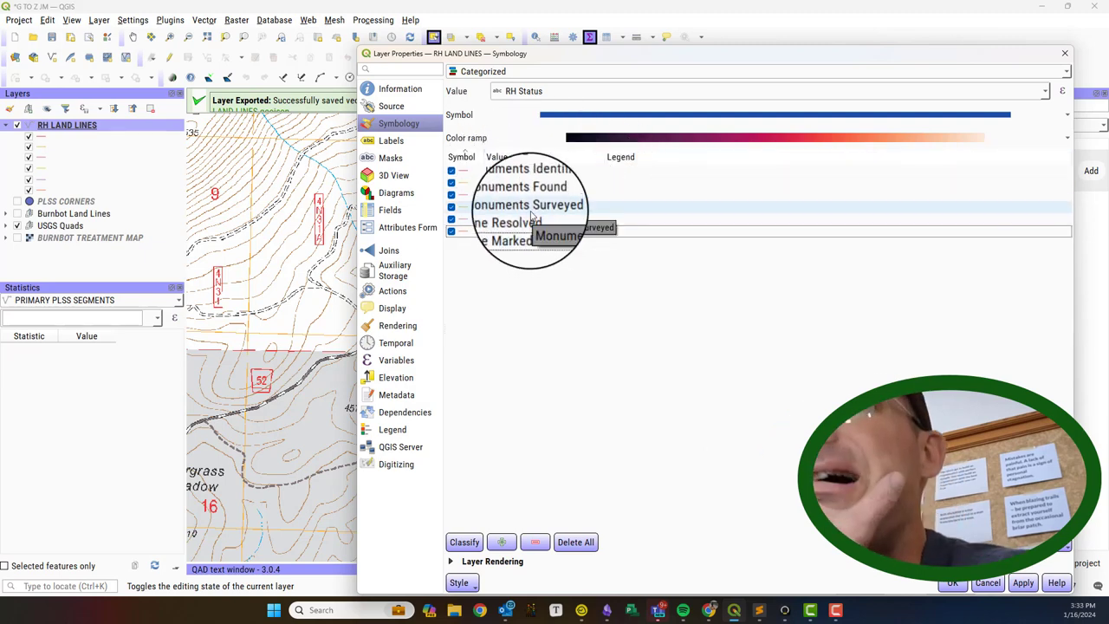
Label the legends for Unsurveyed, Monuments Identified, Found, Surveyed, Line Resolved and Line Marked, then apply
double_click(631, 176)
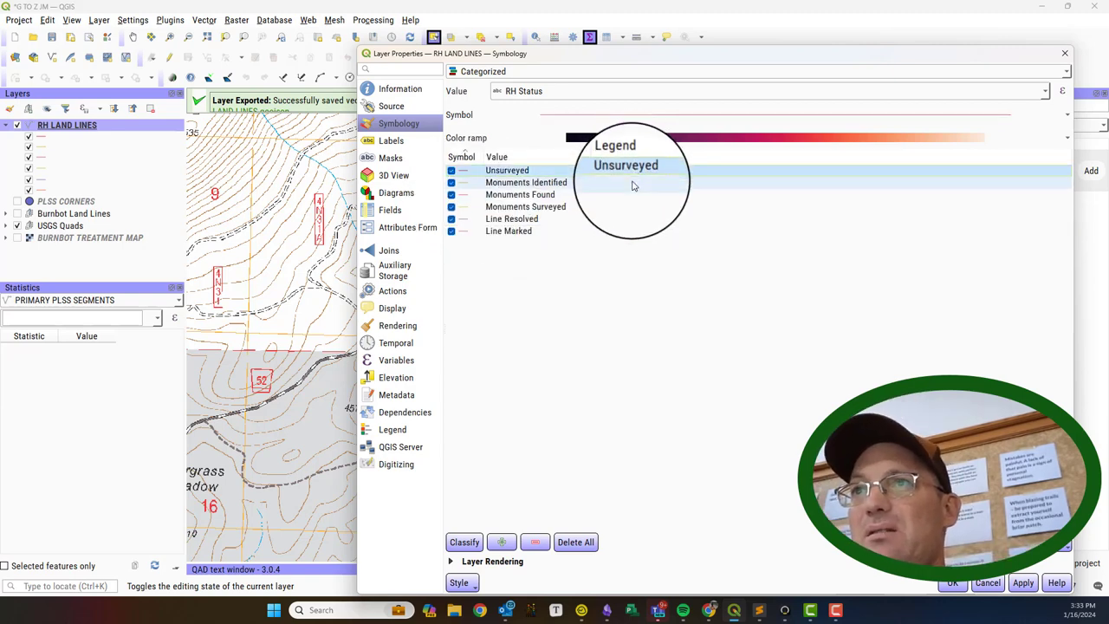
double_click(631, 183)
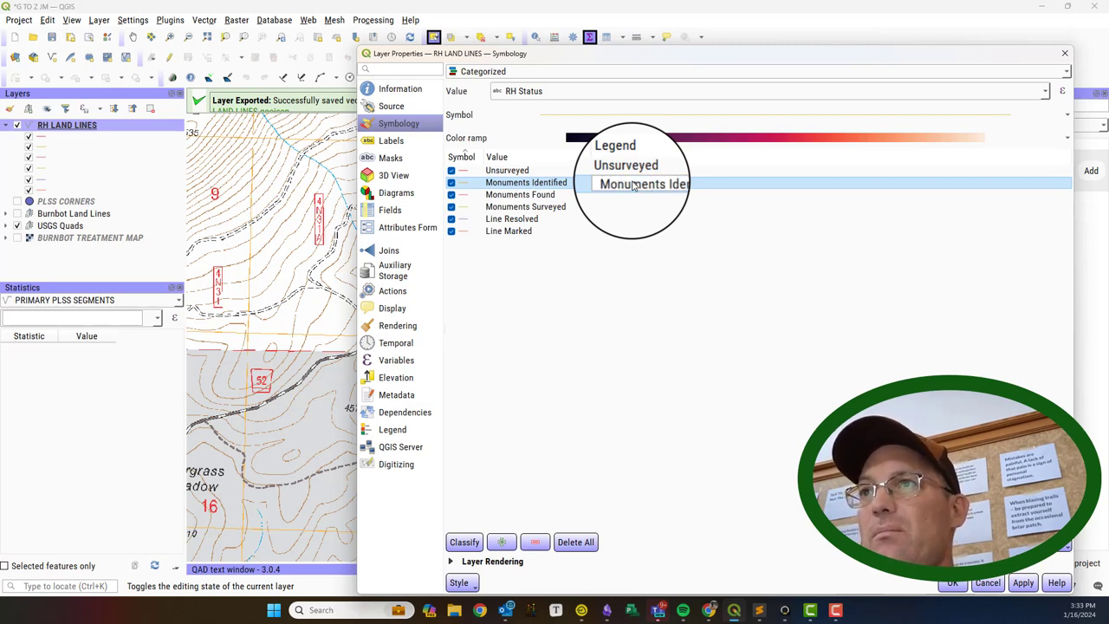
click(632, 196)
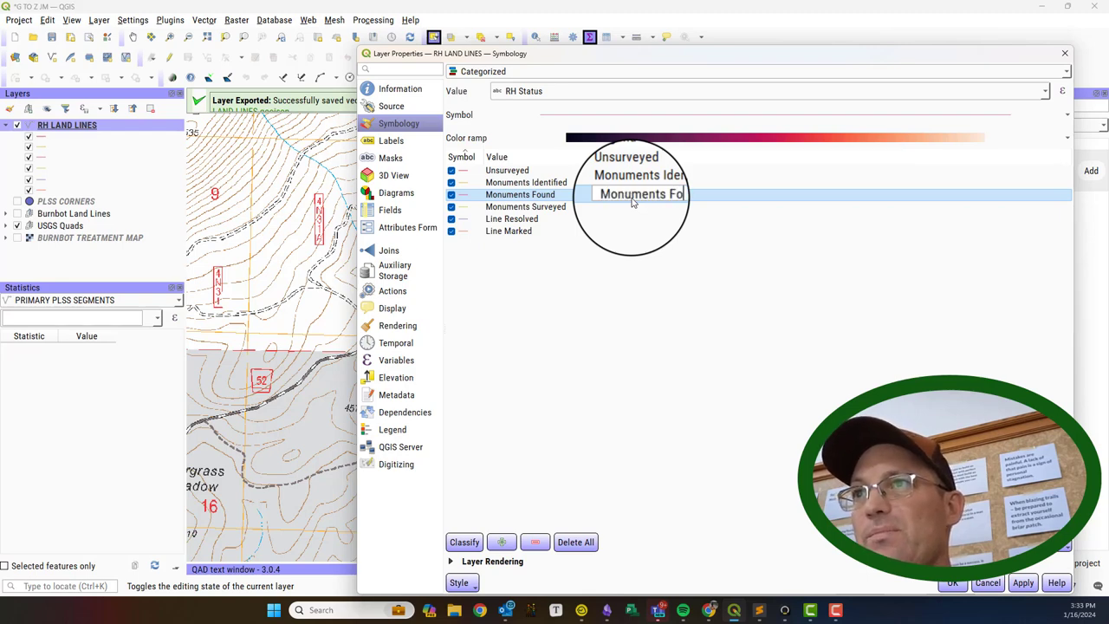
click(632, 208)
text(Monuments Surv)
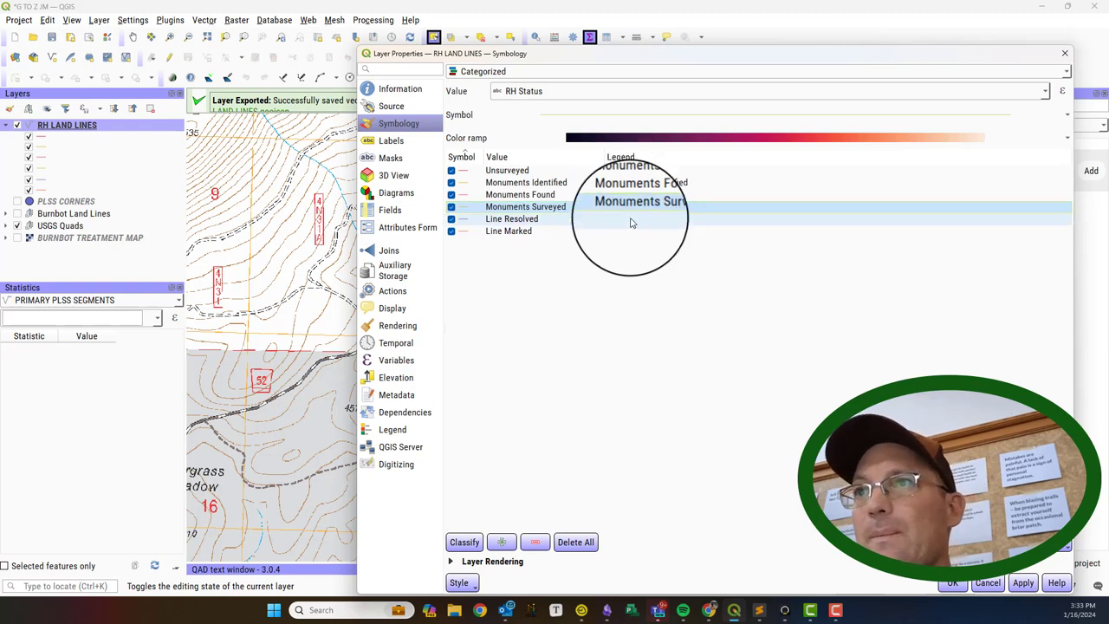
double_click(632, 221)
text(Line Resolved)
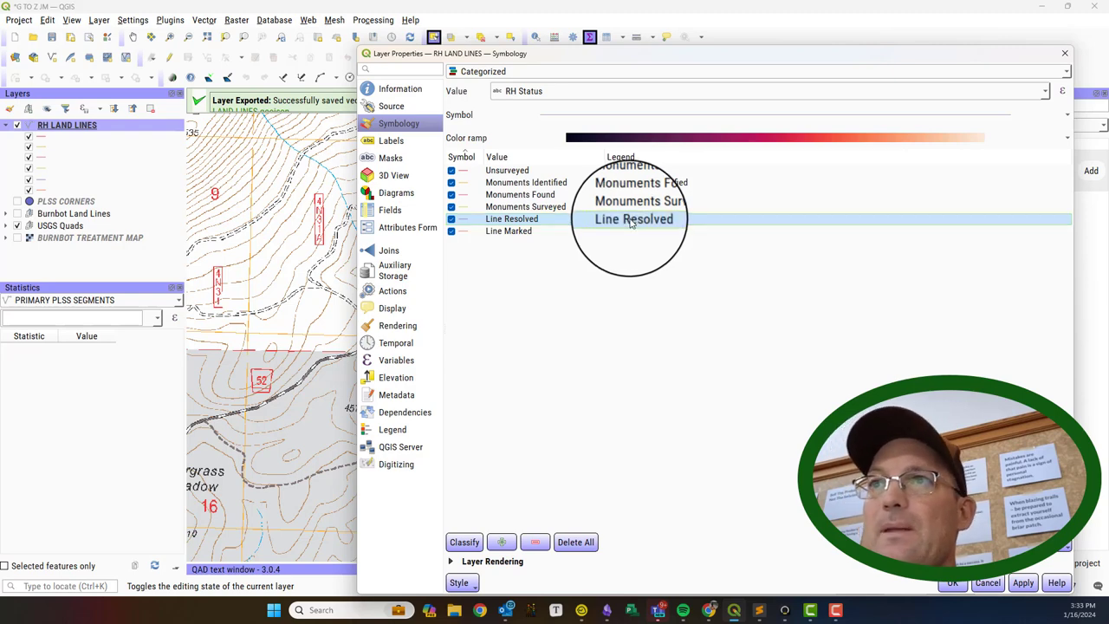
click(630, 233)
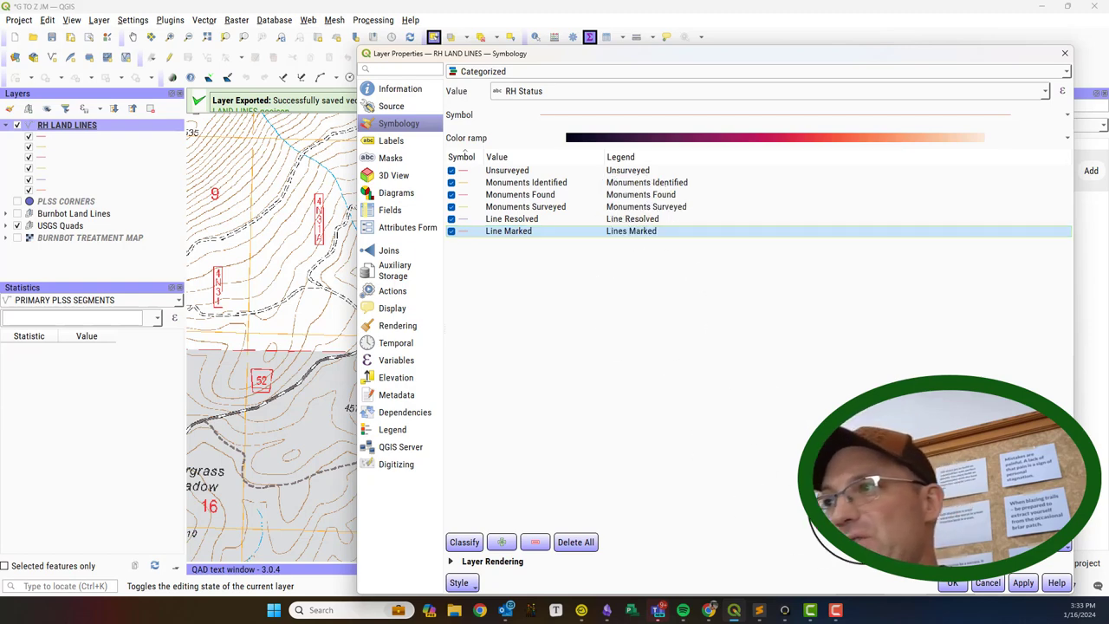
click(1023, 588)
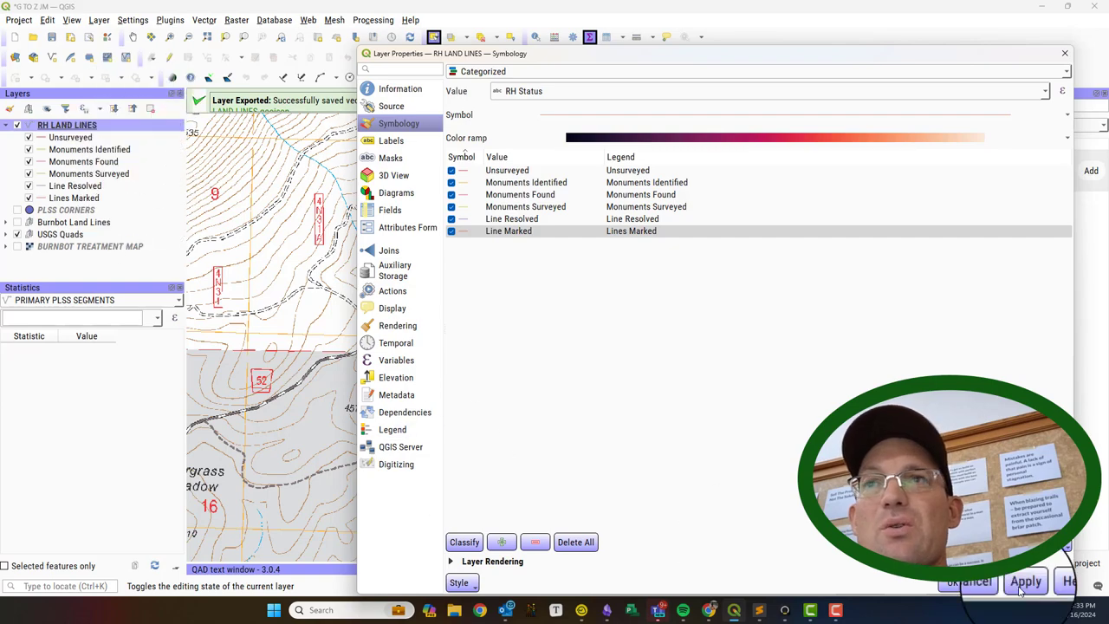
click(956, 583)
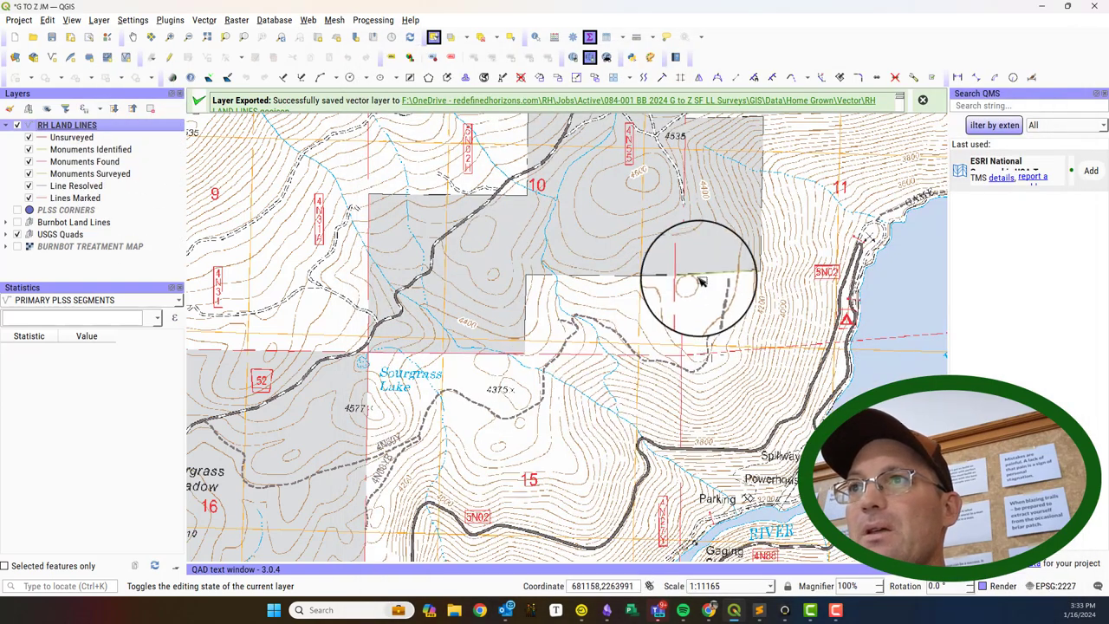
Zoom in to select one boundary line, zoom back out, and open the RH LAND LINES layer menu
scroll(748, 276, up, 3)
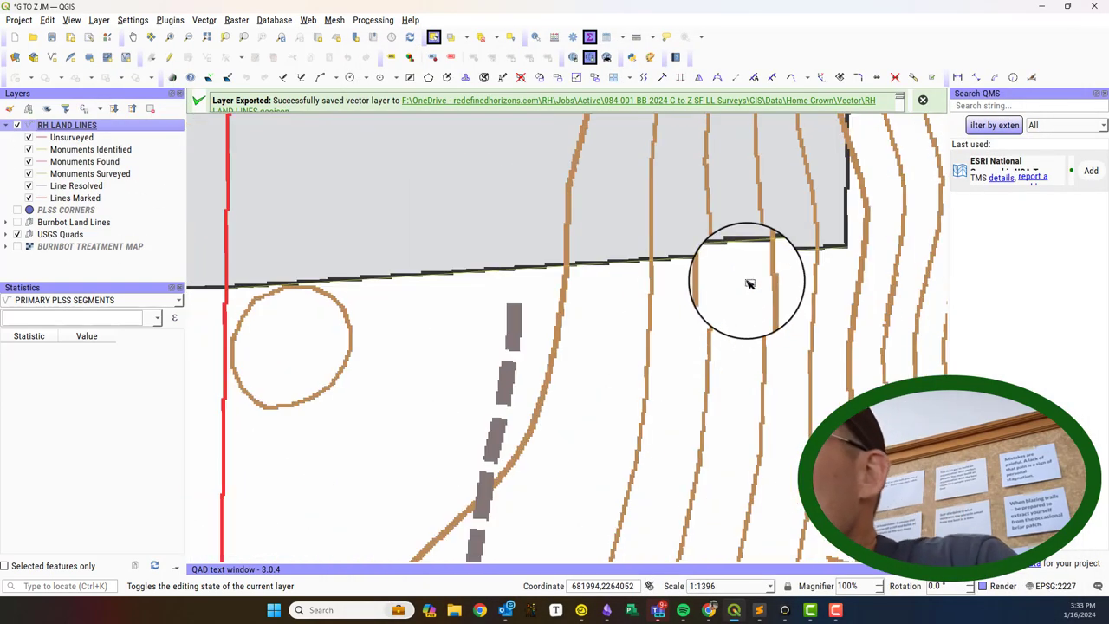
click(466, 277)
scroll(317, 309, down, 2)
right_click(89, 129)
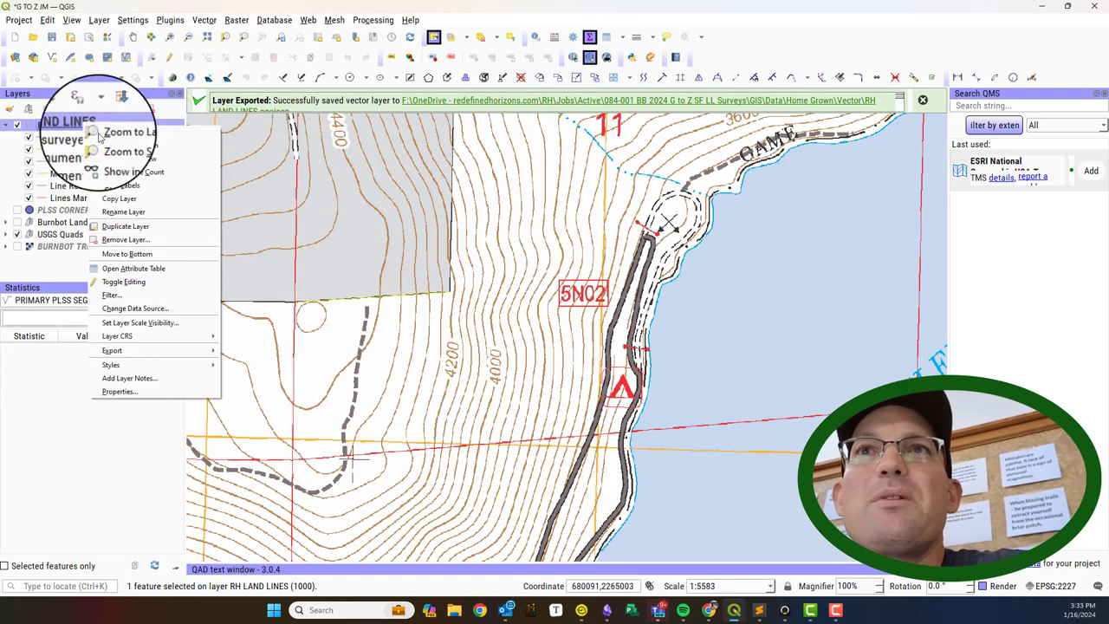
Make the Unsurveyed line symbol 12 pixels wide
click(136, 394)
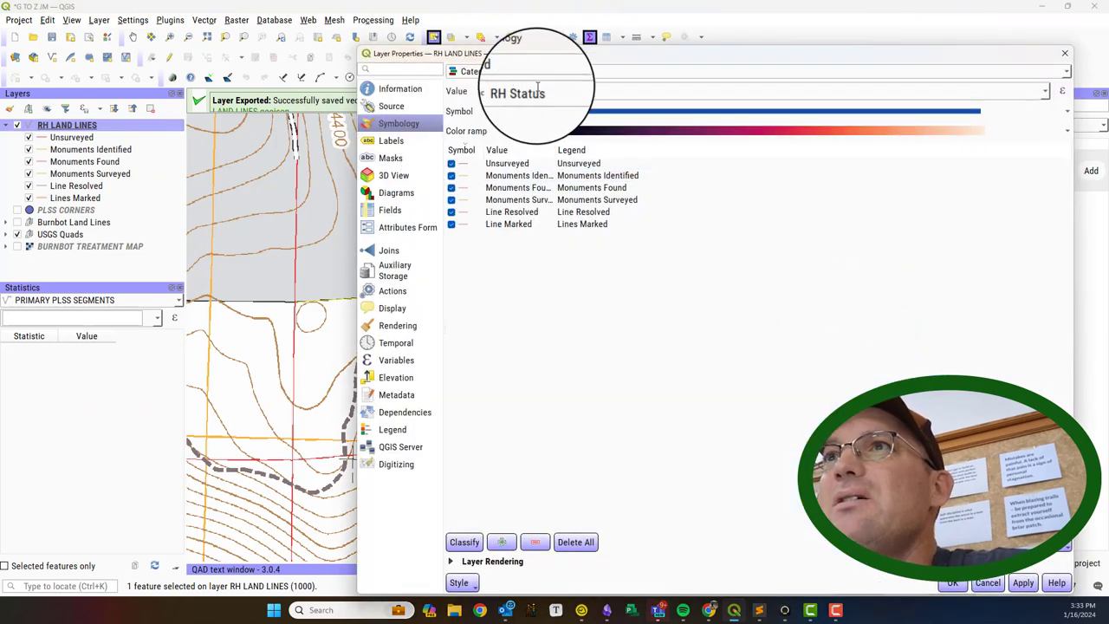
click(468, 170)
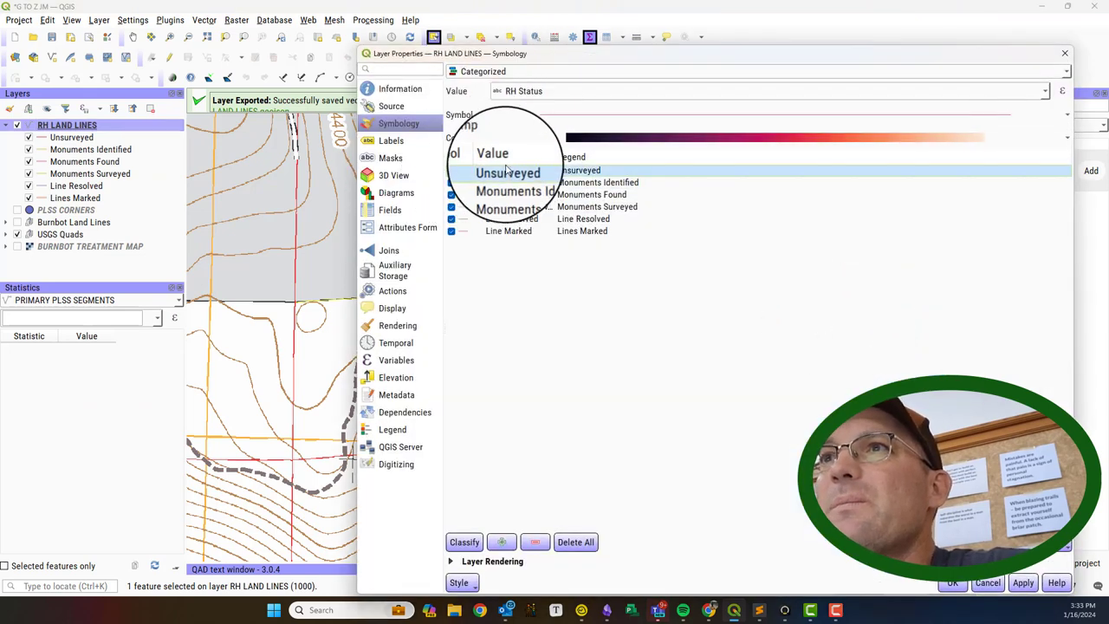
double_click(458, 175)
click(606, 276)
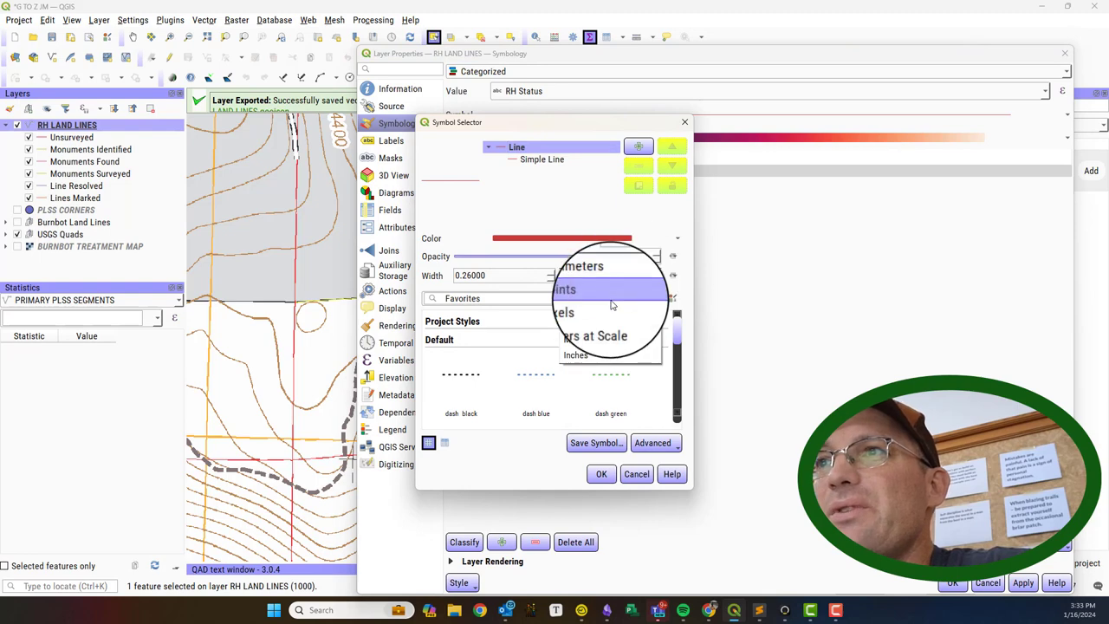
click(609, 313)
double_click(471, 274)
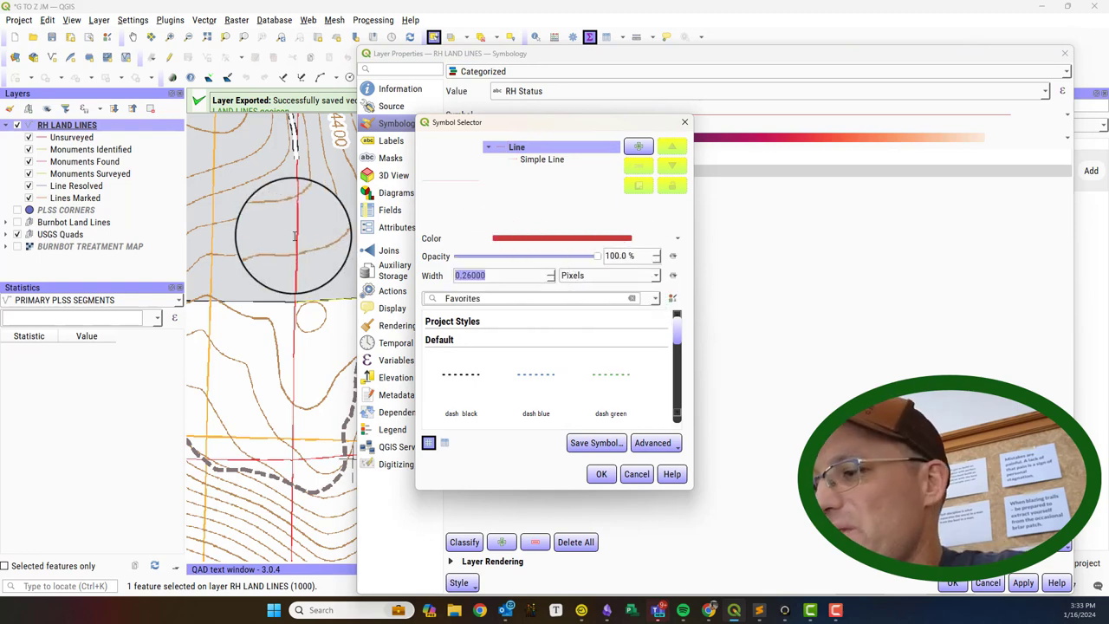
text(12)
key(Return)
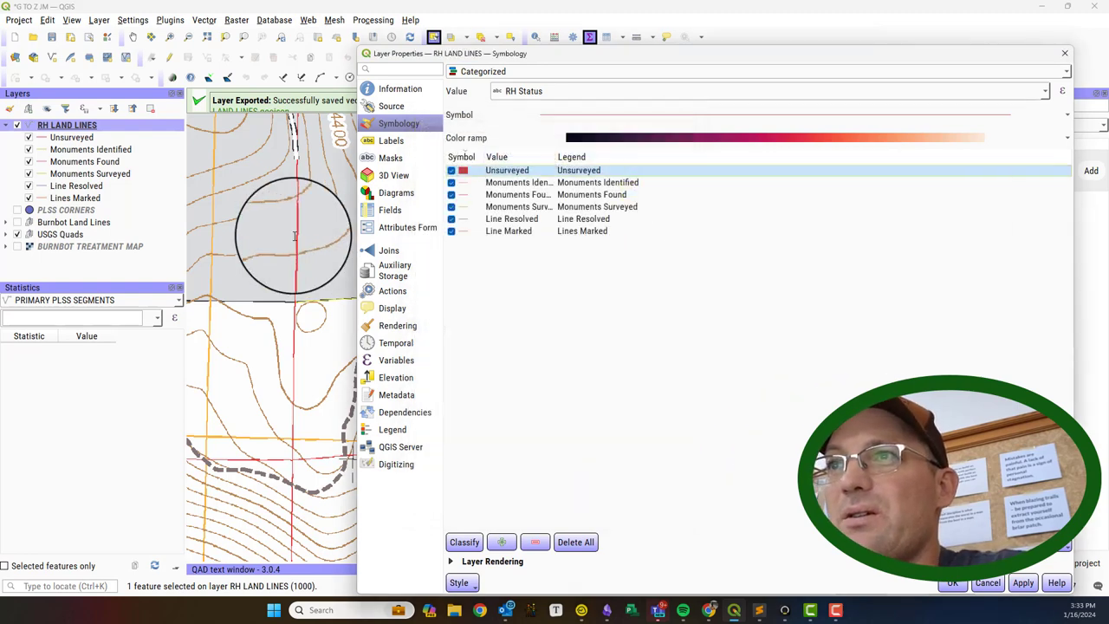
Make the Monuments Identified line symbol 12 pixels wide
double_click(463, 183)
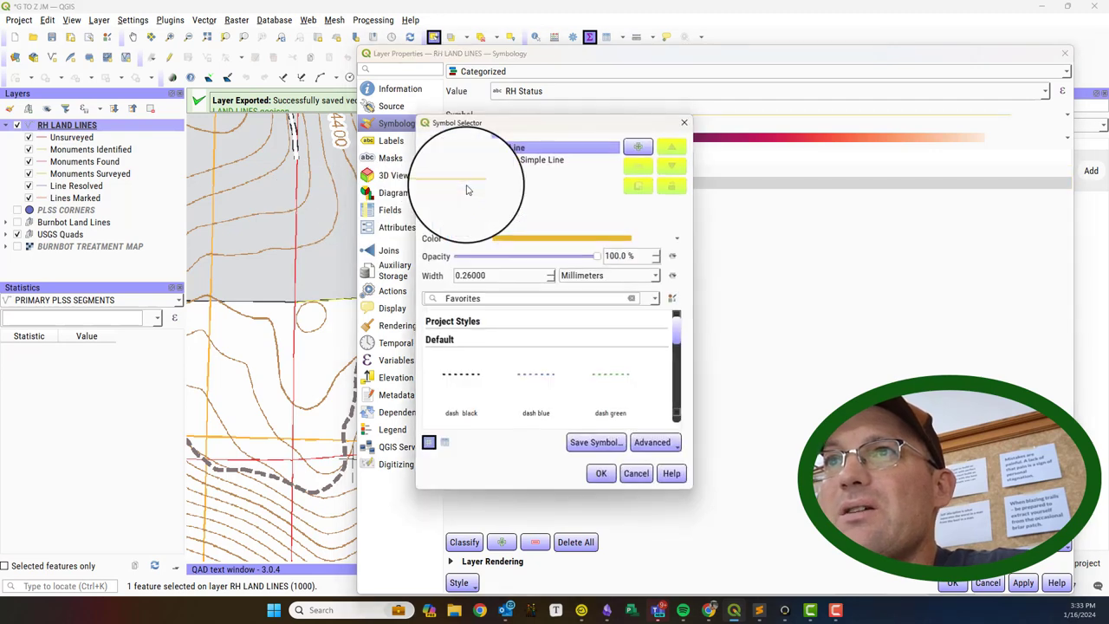
click(611, 275)
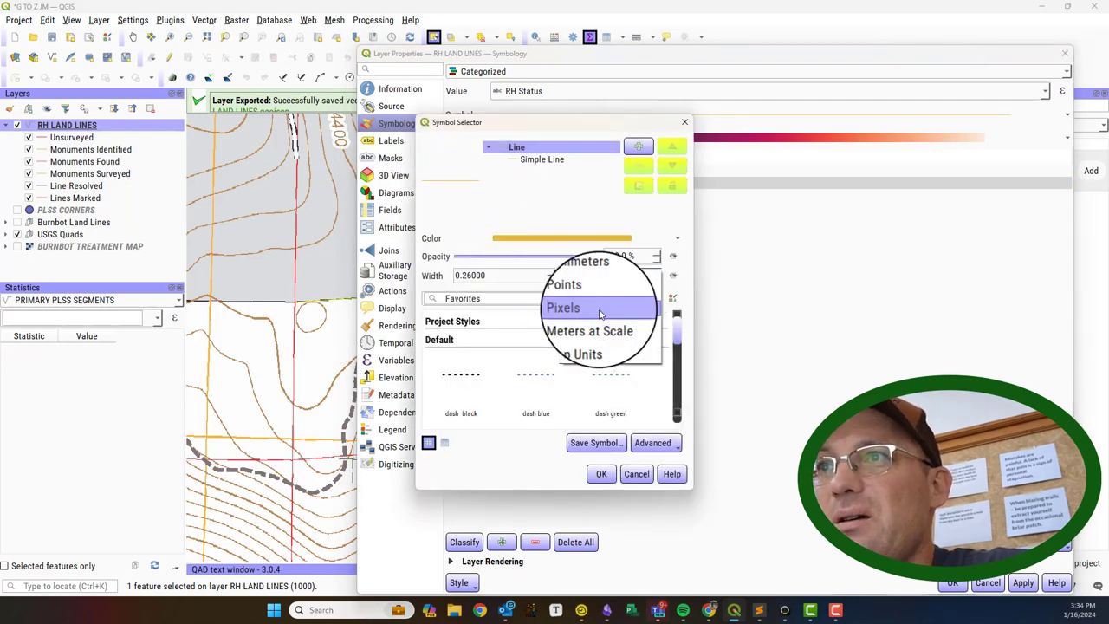
click(598, 307)
double_click(487, 275)
text(12)
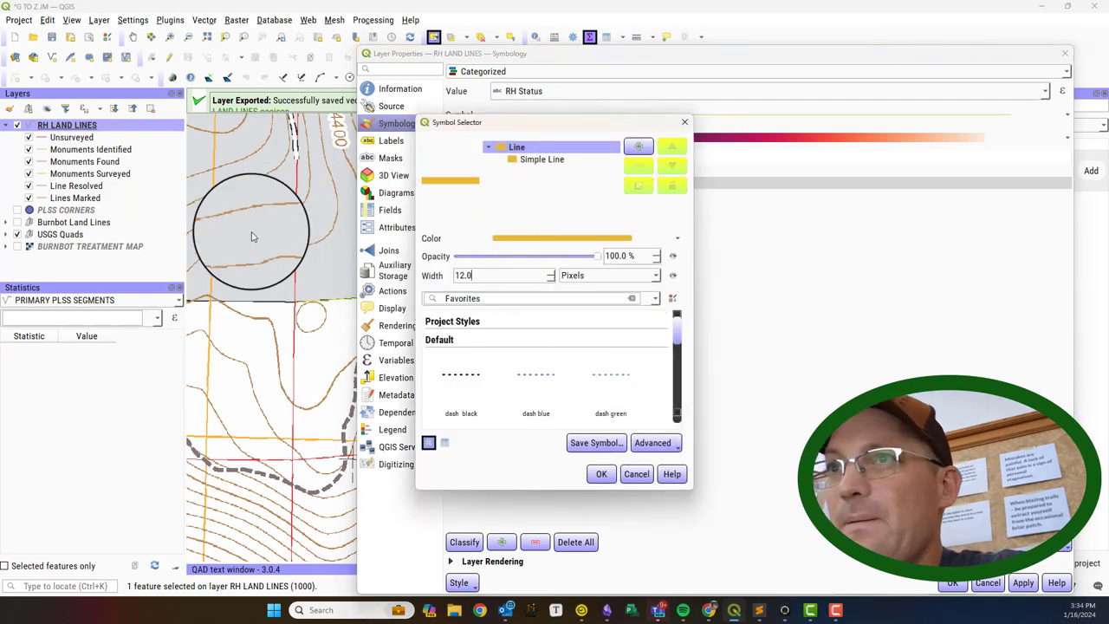
key(Return)
Set Monuments Found through Line Marked to 12-pixel lines and apply the styling
click(463, 194)
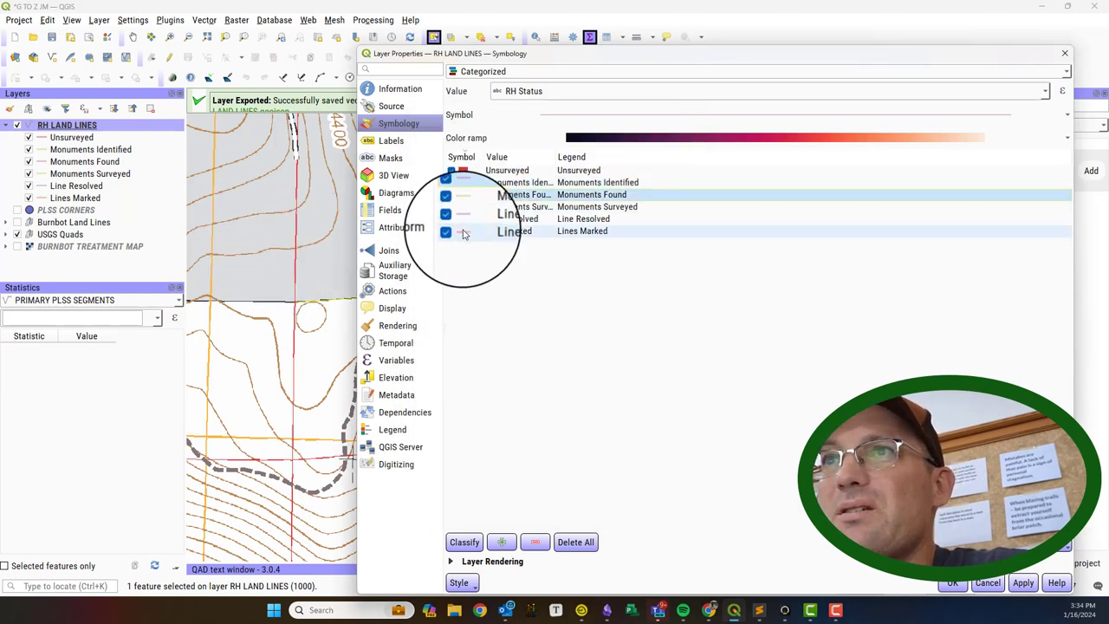
shift+click(464, 235)
double_click(464, 235)
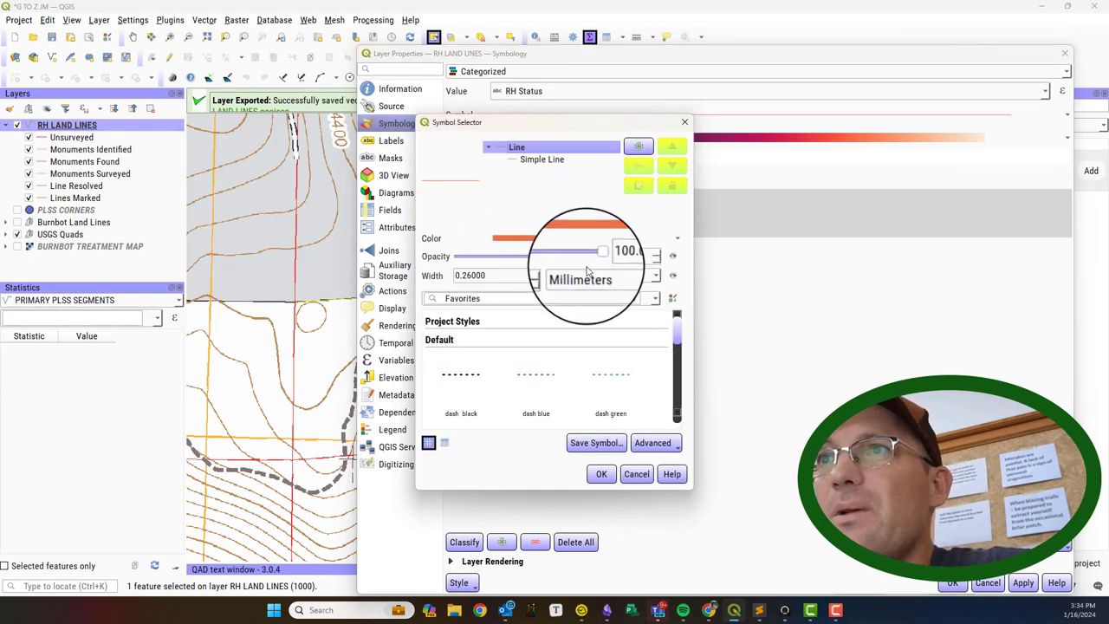
click(607, 276)
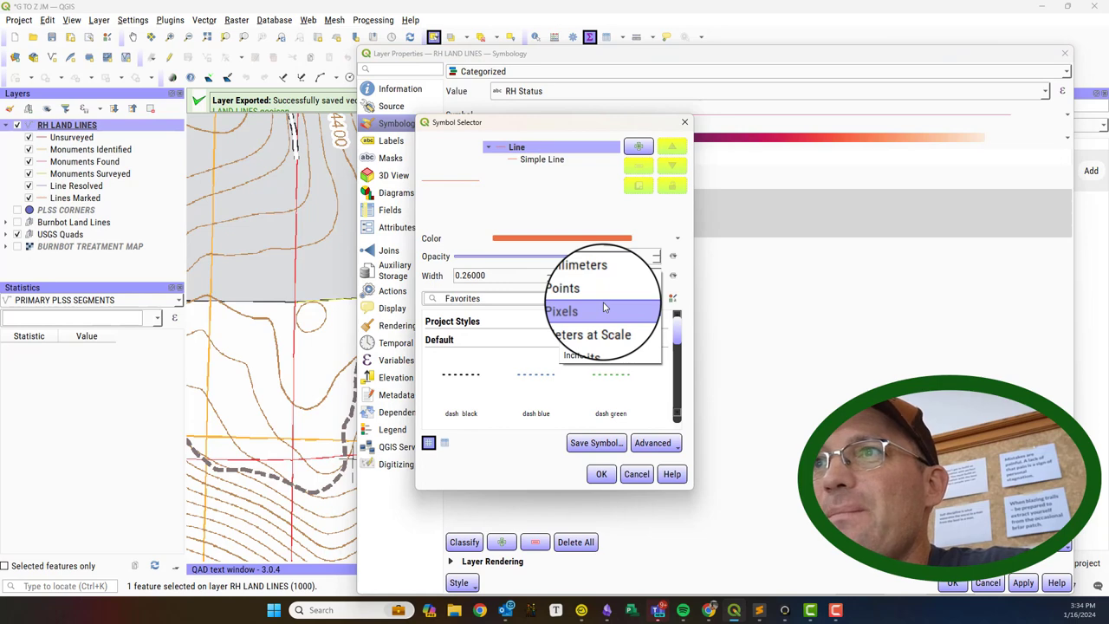
click(604, 309)
double_click(524, 276)
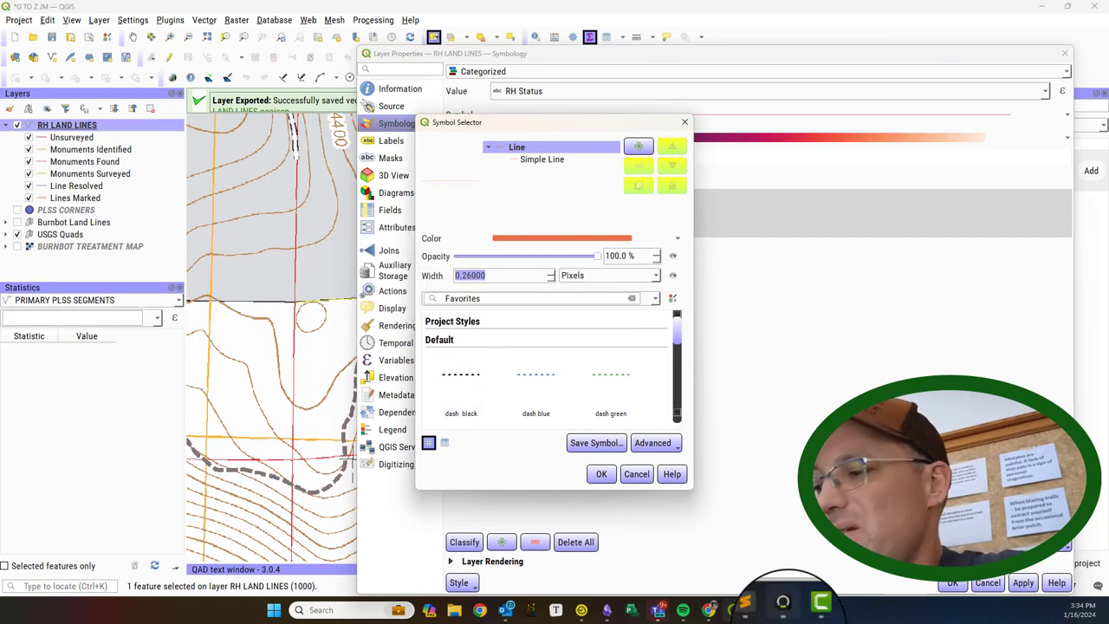
text(12)
key(Return)
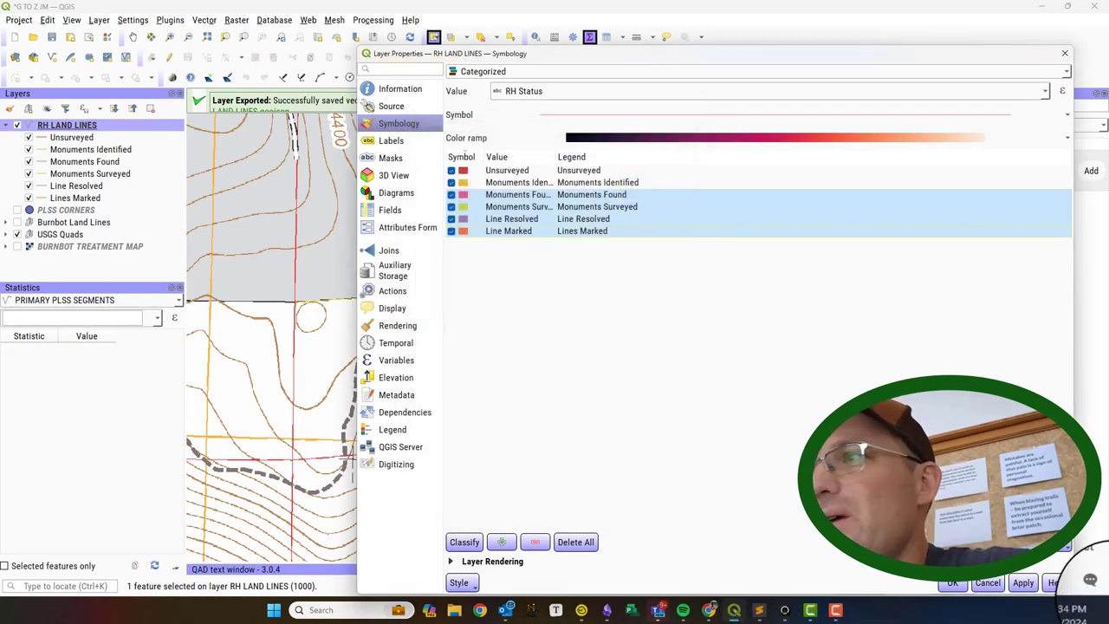
click(1033, 586)
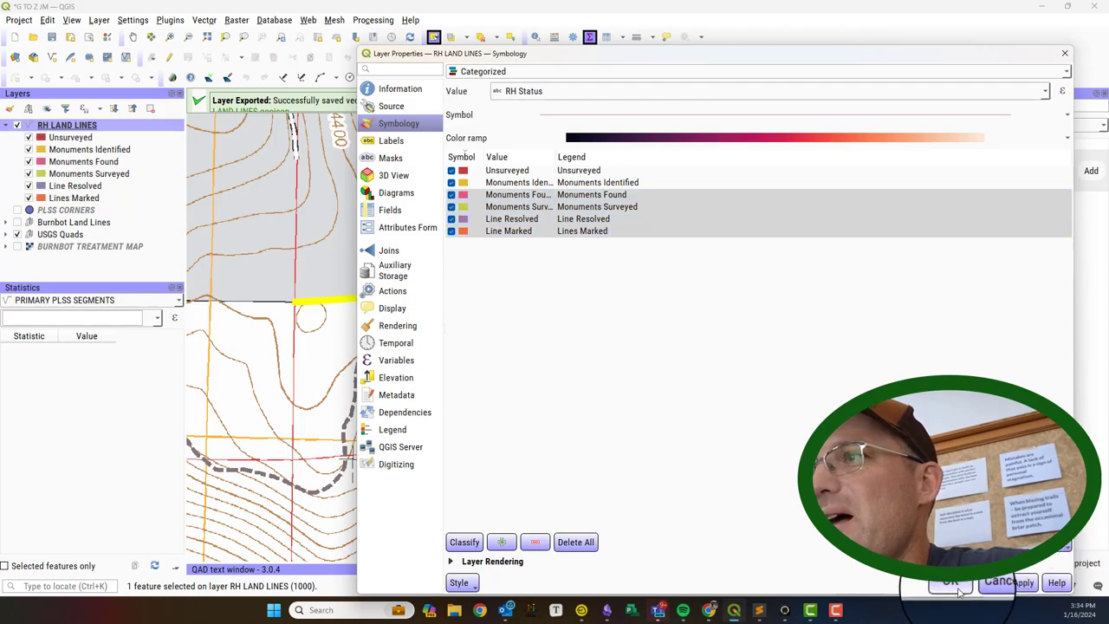
click(953, 583)
Zoom to the two land lines by Sourgrass Lake and deselect features from all layers
scroll(364, 347, down, 3)
drag(362, 347, 437, 357)
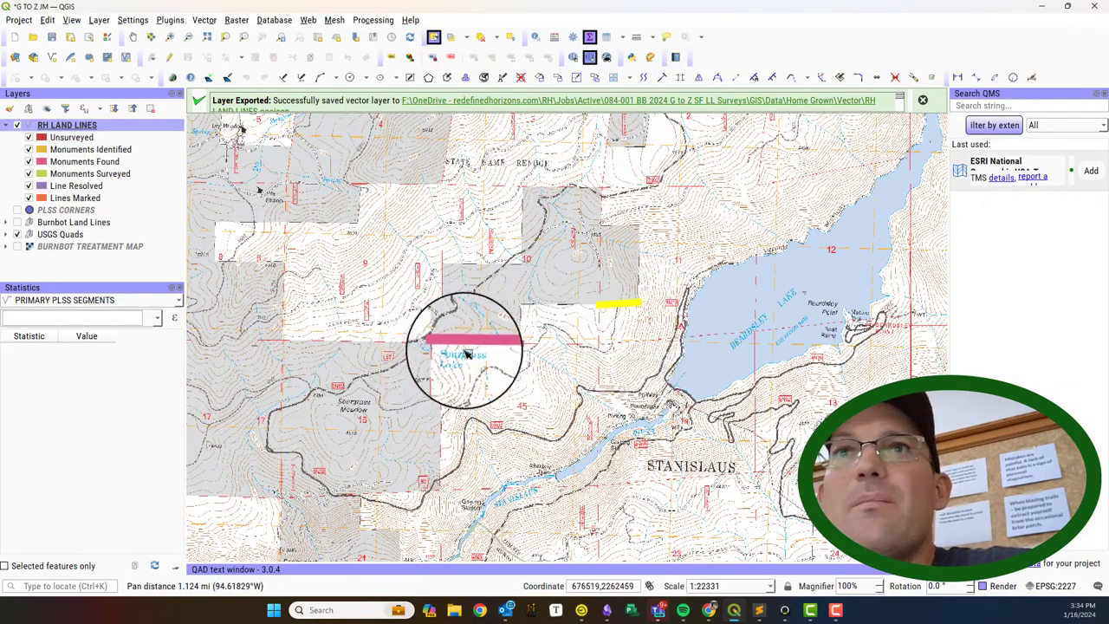
scroll(483, 335, up, 1)
drag(719, 346, 678, 359)
scroll(364, 342, up, 1)
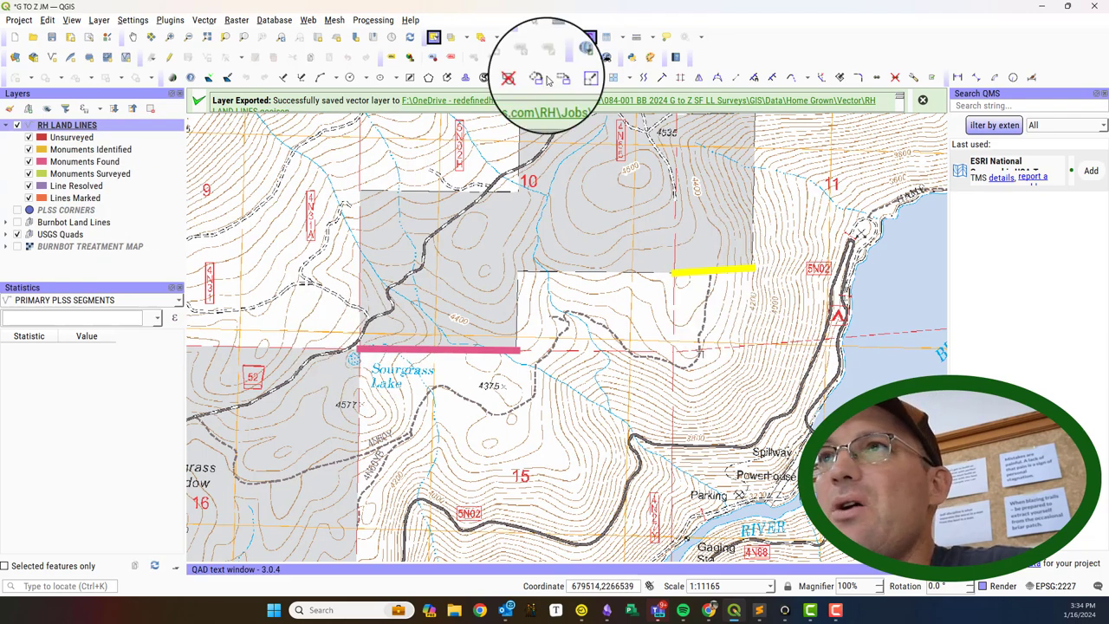
click(436, 37)
click(923, 312)
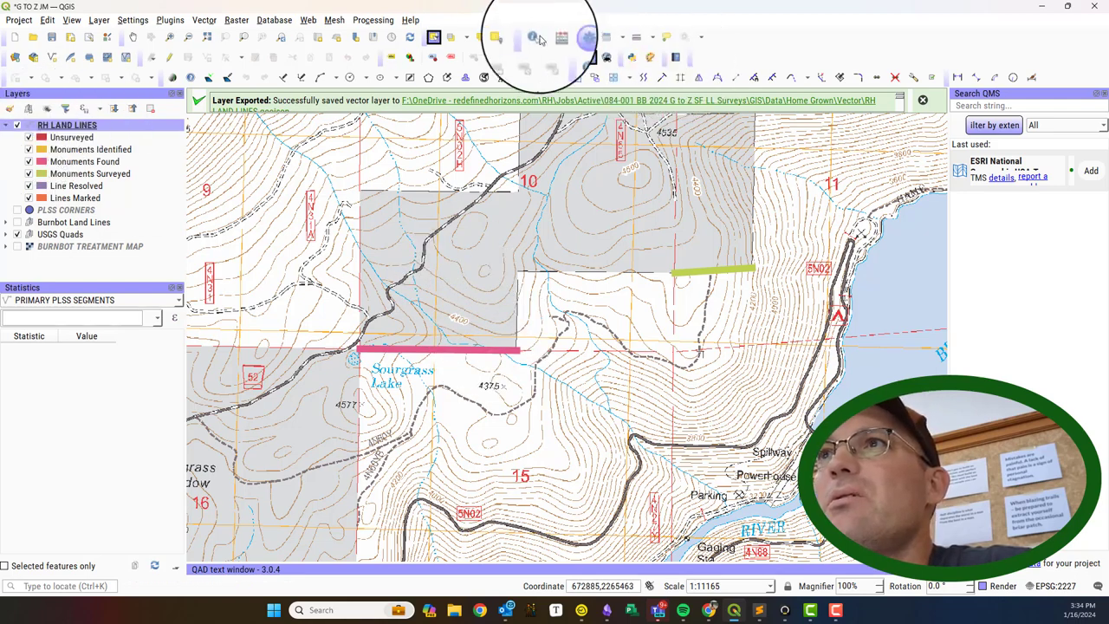
Open the RH LAND LINES attribute table, widen RH Status, and start editing
right_click(103, 127)
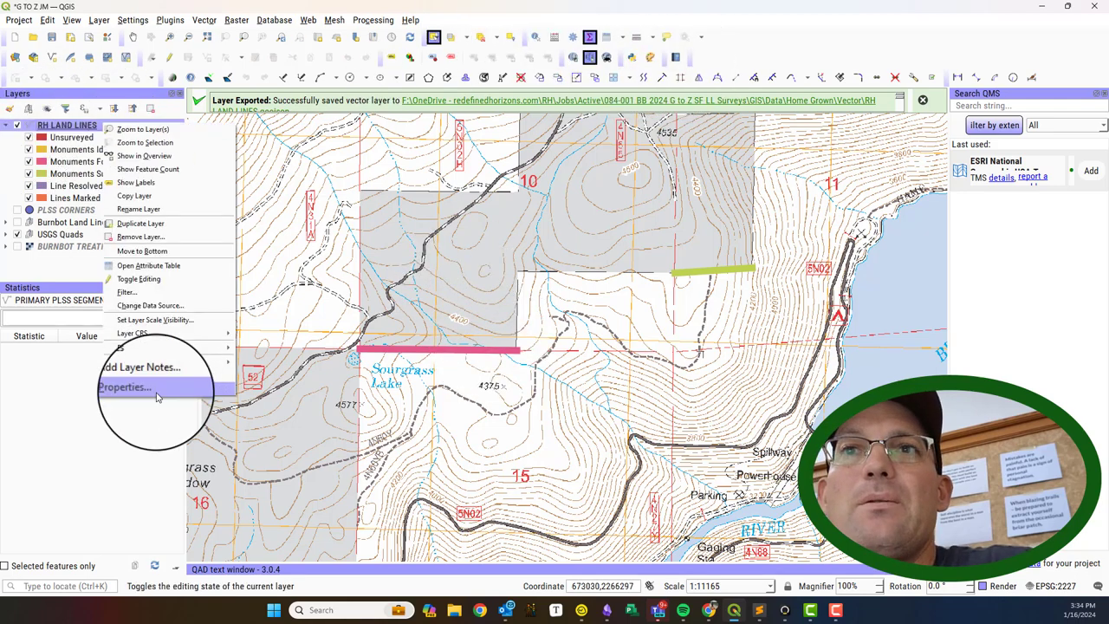
click(148, 274)
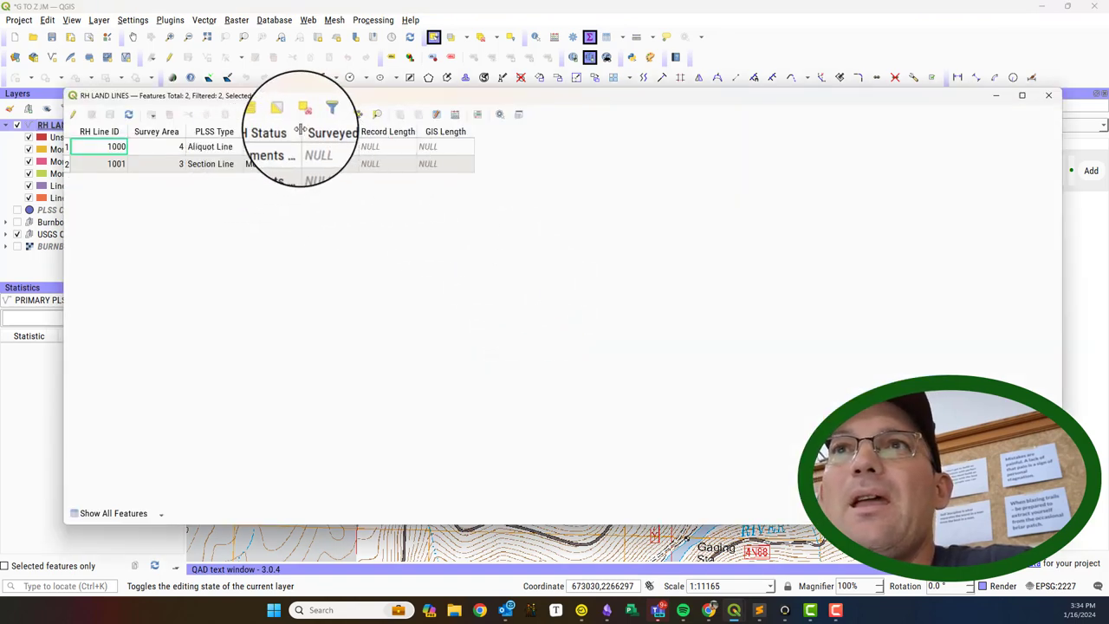
drag(299, 129, 420, 129)
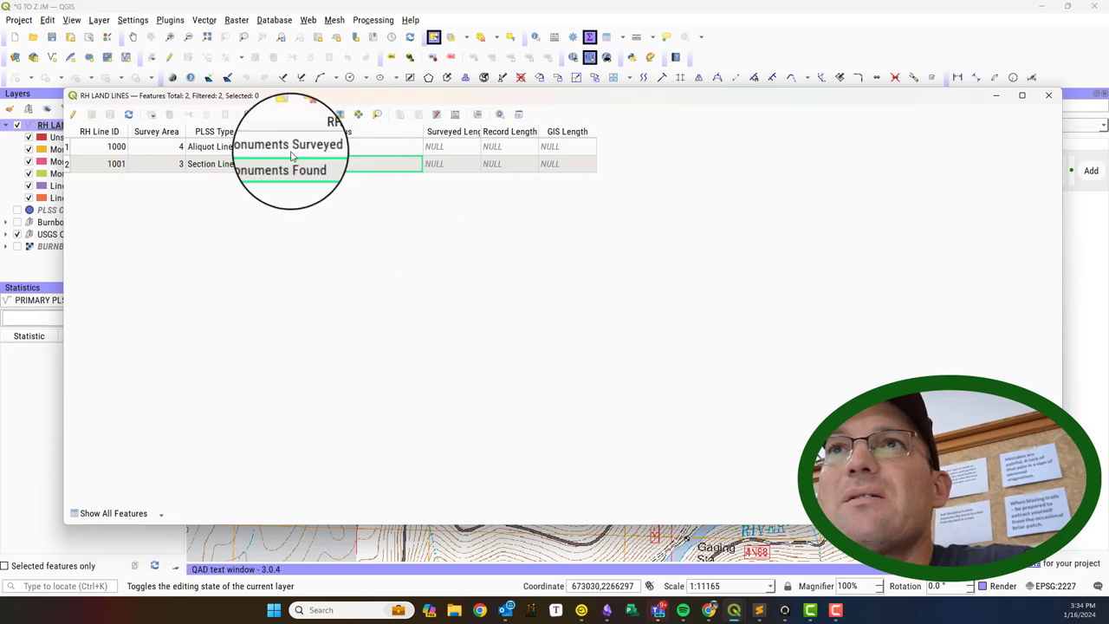
click(73, 114)
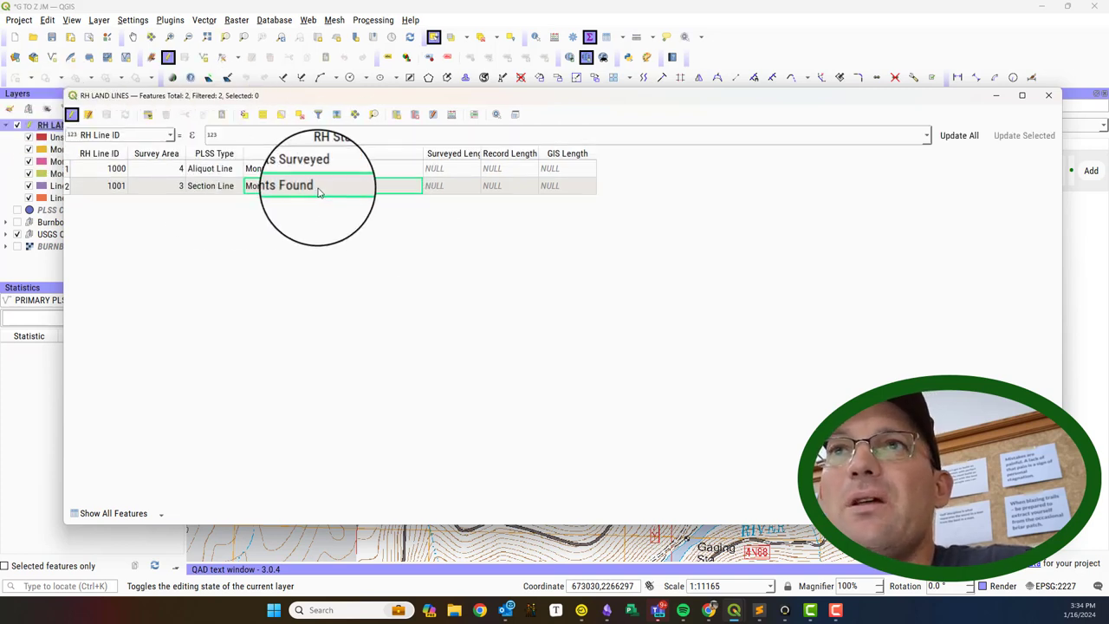
Set line 1001's RH Status to Monuments Surveyed, save the edits, and close the table
click(412, 170)
click(403, 172)
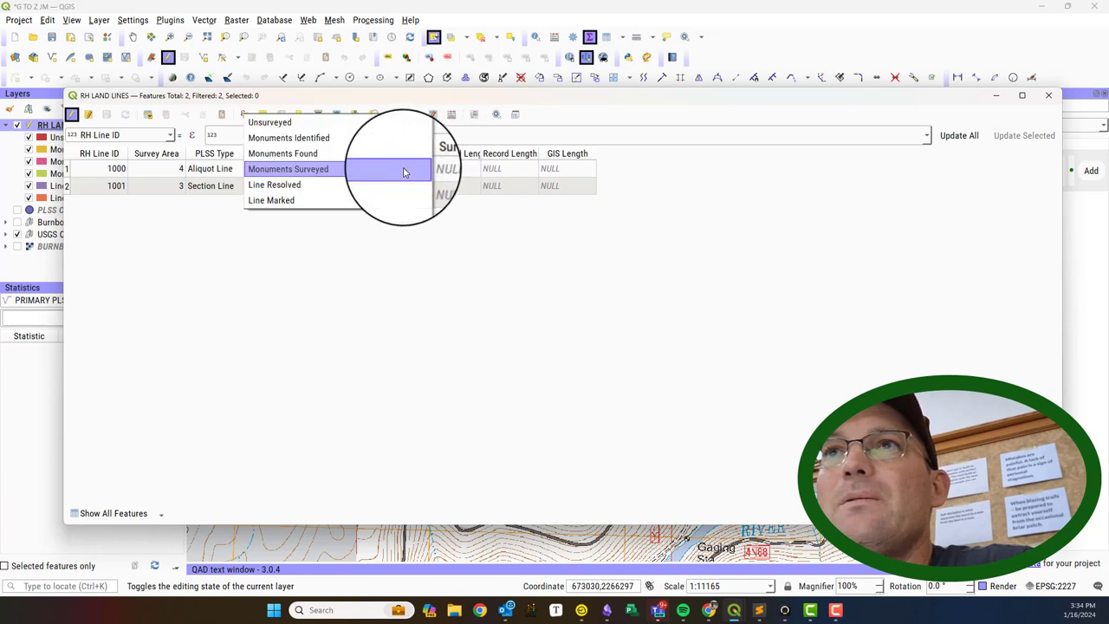
click(391, 191)
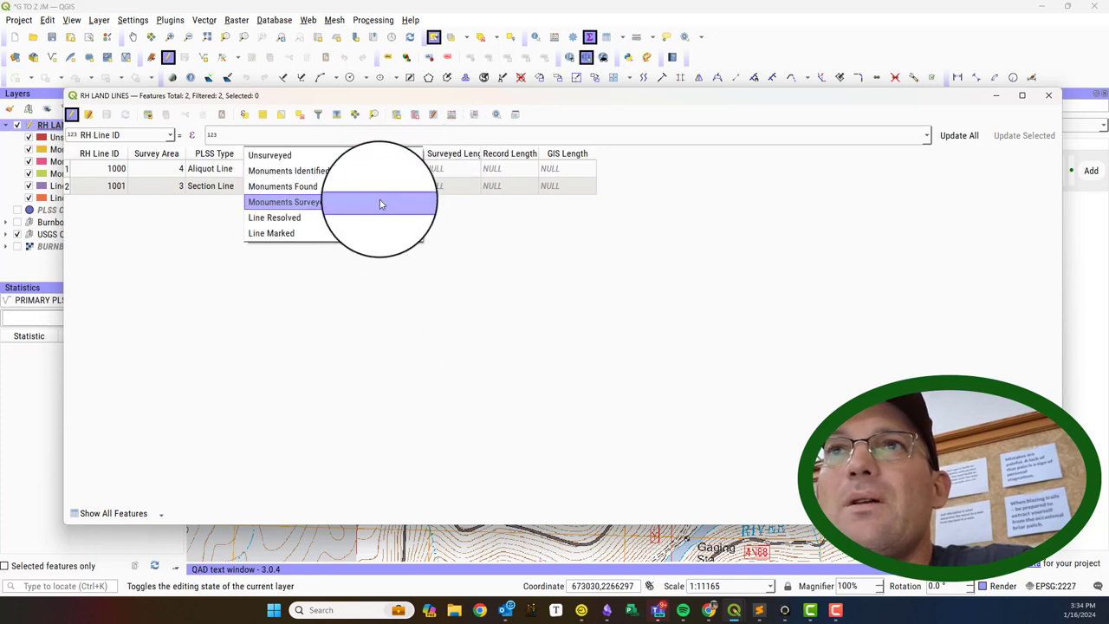
click(379, 201)
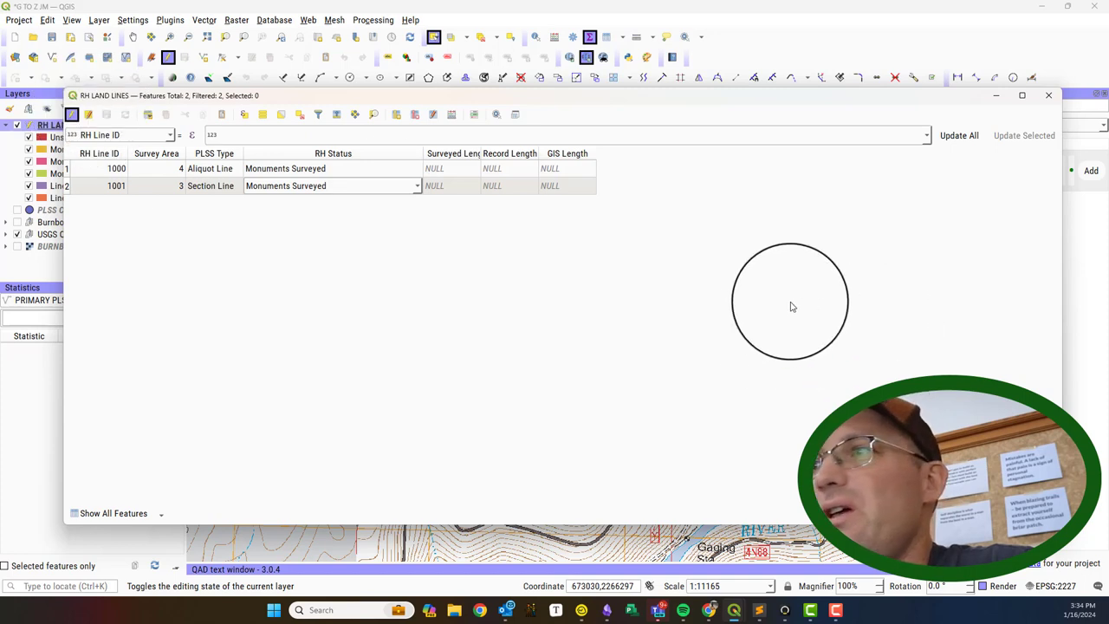
click(72, 115)
click(586, 310)
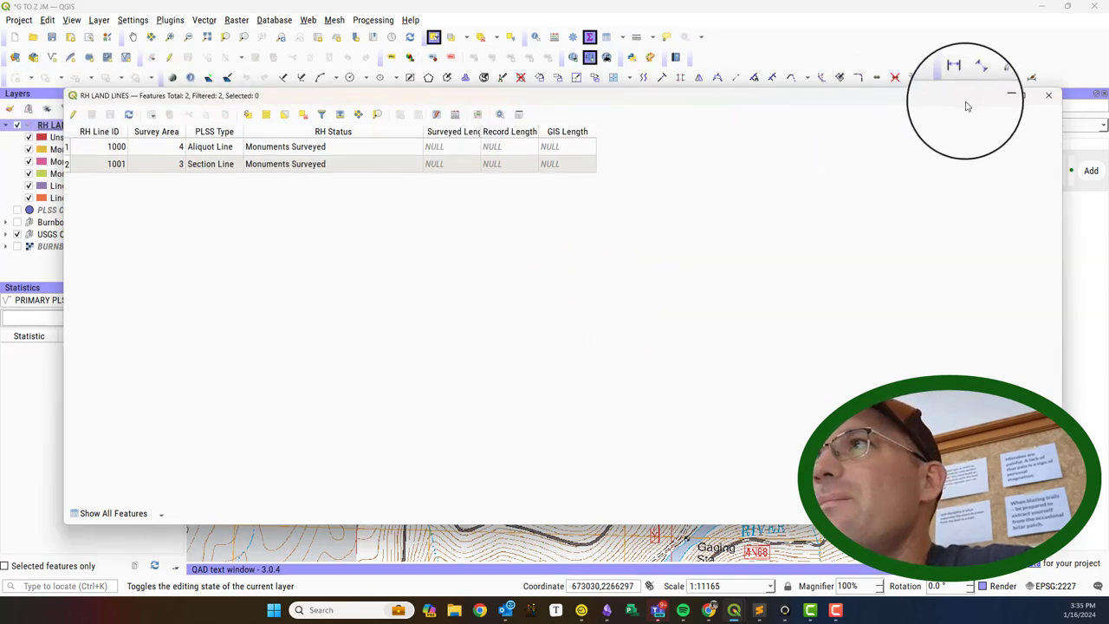
click(1044, 97)
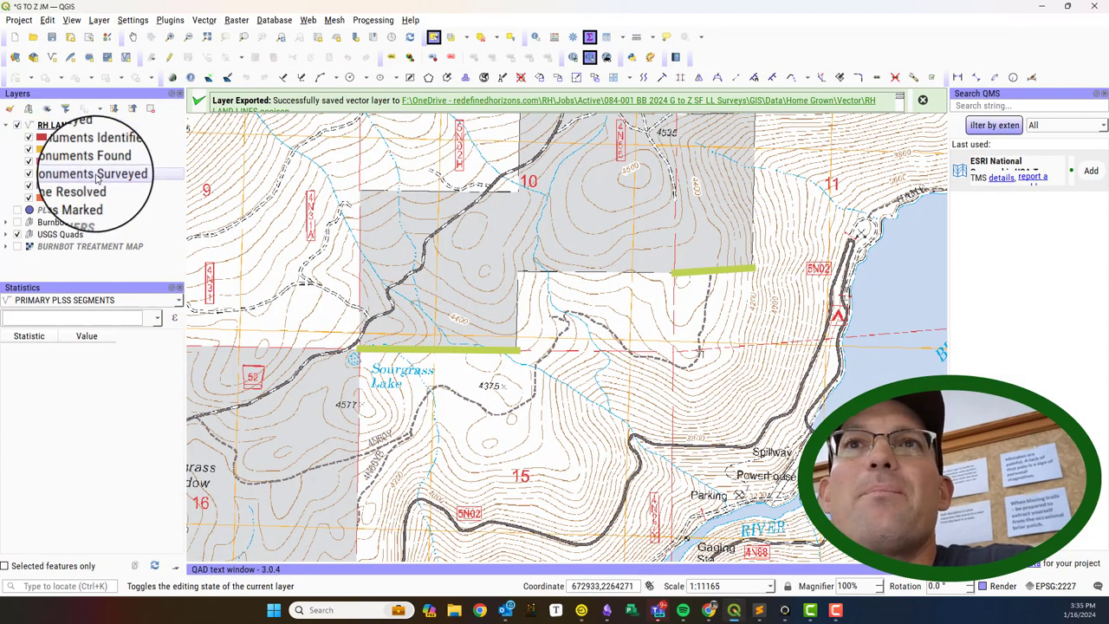
Inspect a status category's line symbol in Layer Properties and cancel without changes
right_click(87, 125)
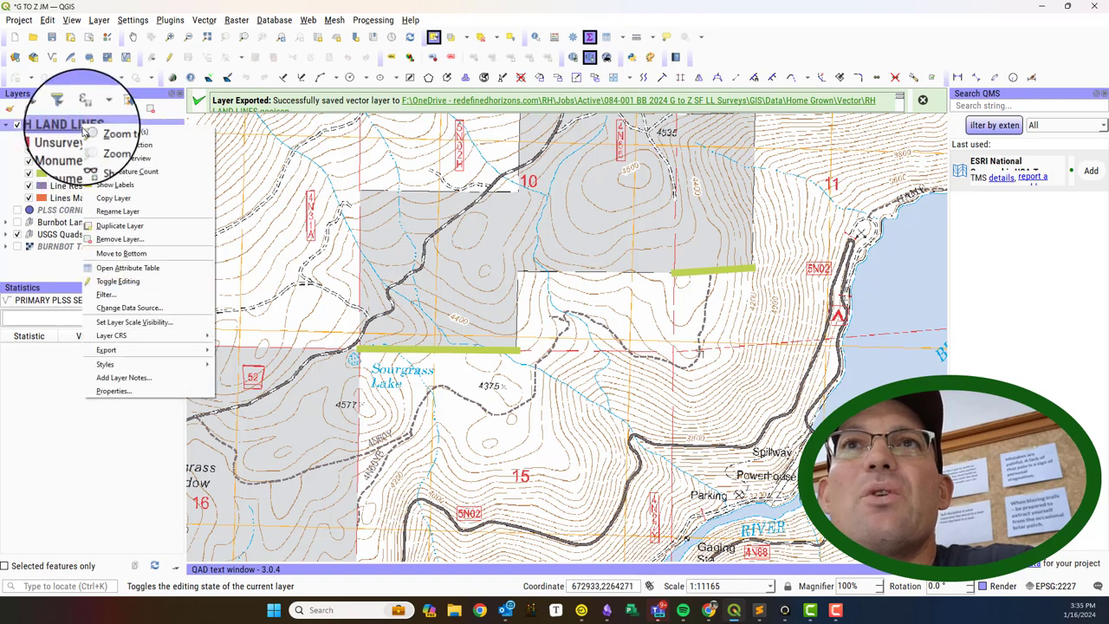
click(146, 394)
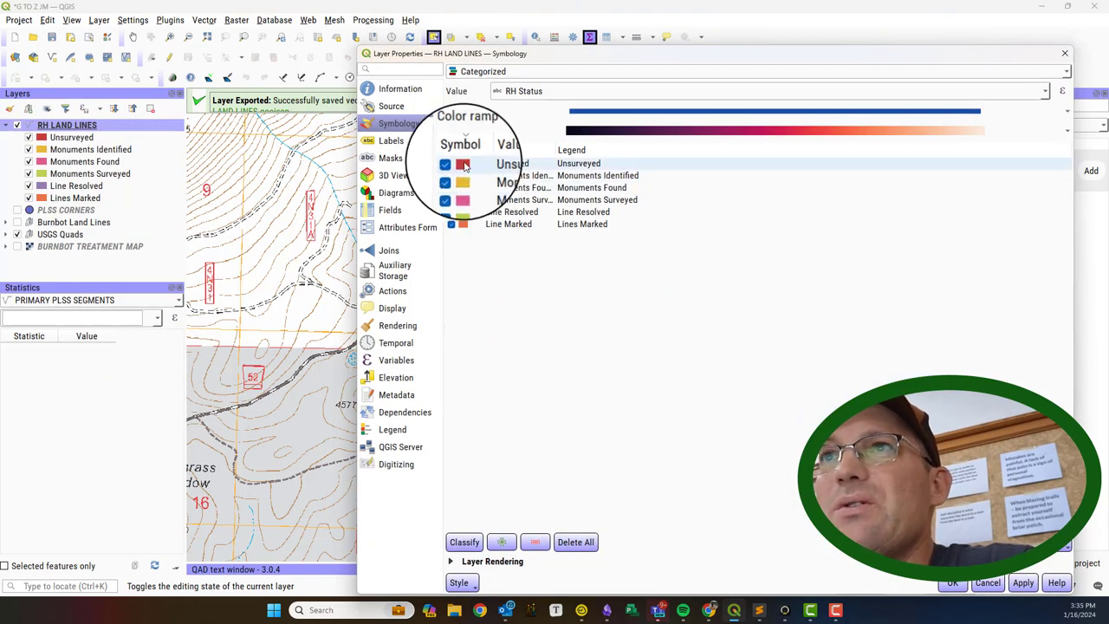
double_click(466, 232)
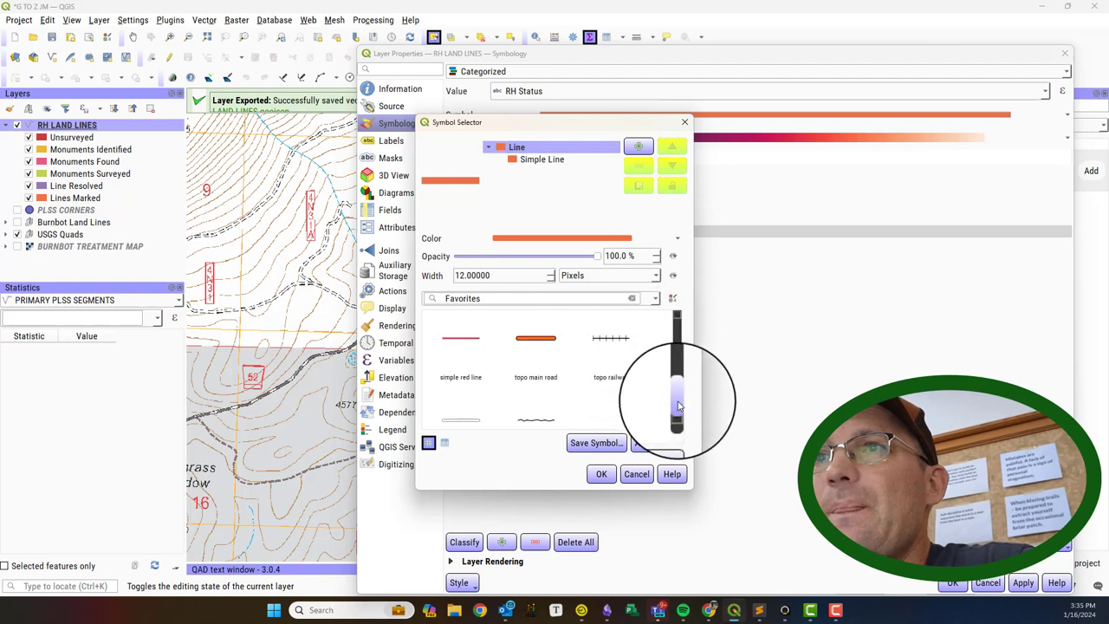
drag(675, 351, 668, 260)
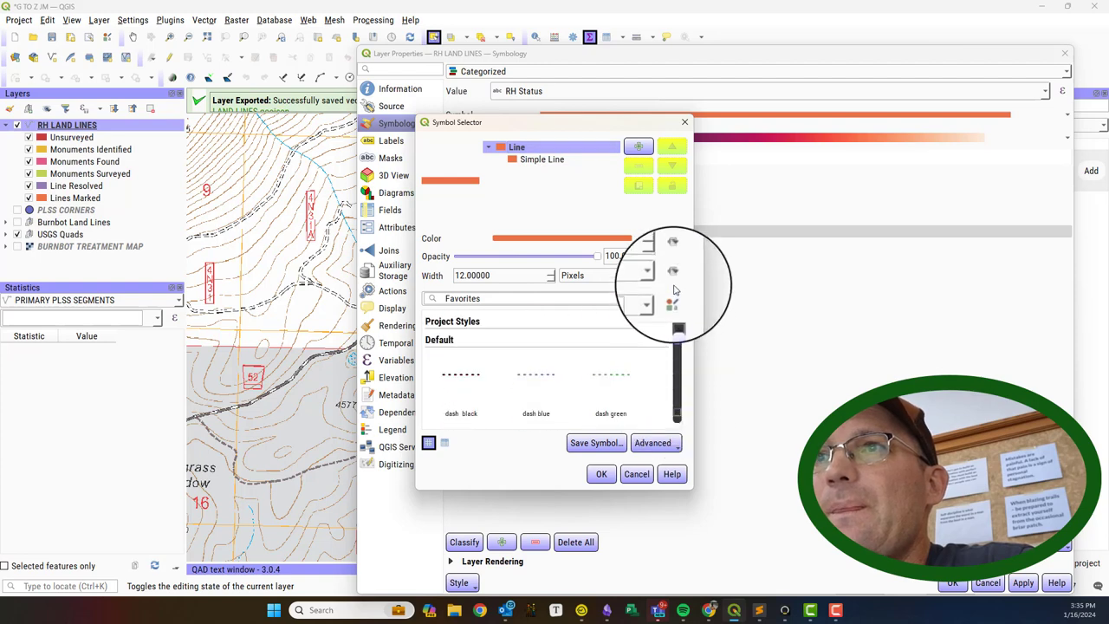
click(631, 482)
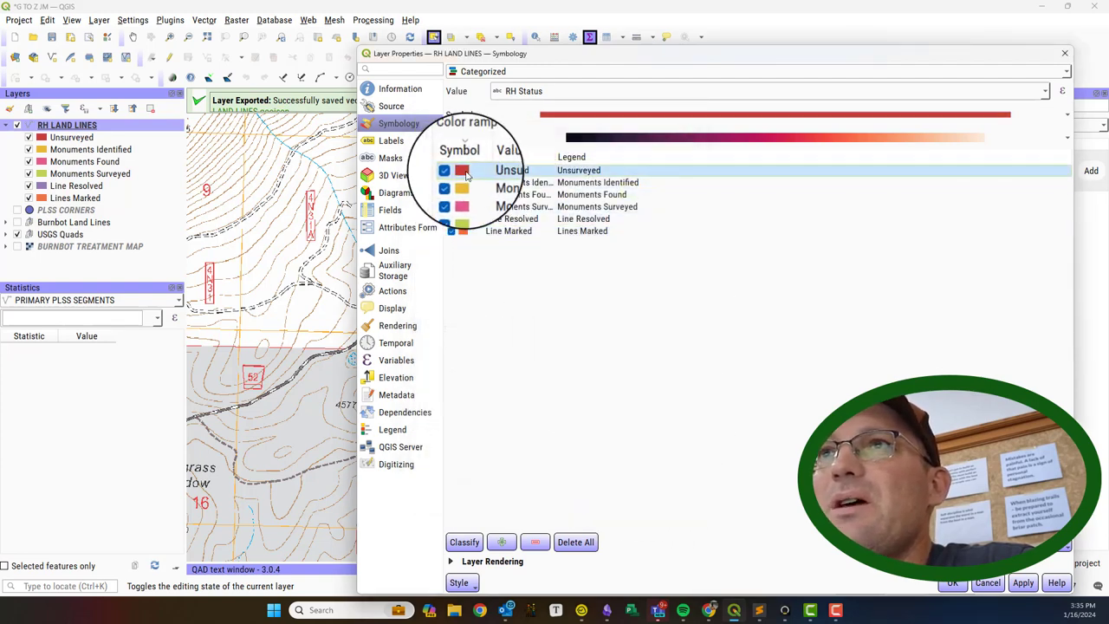
Give the Unsurveyed simple line round joins and round caps
double_click(466, 176)
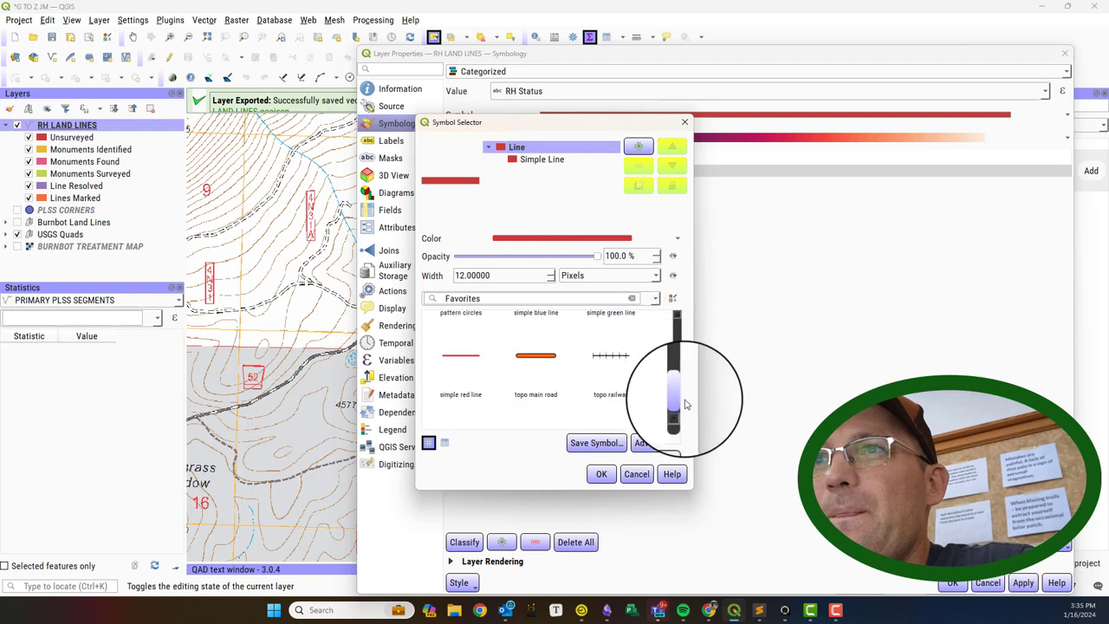
mouse_move(678, 342)
mouse_down()
mouse_move(668, 421)
mouse_move(687, 324)
mouse_up()
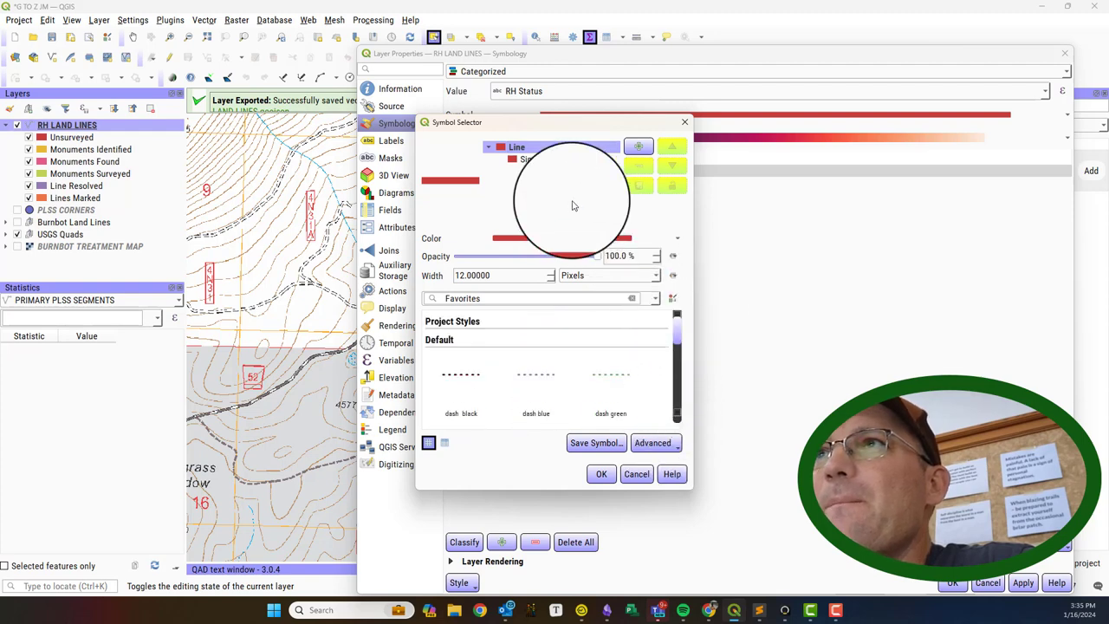
click(521, 163)
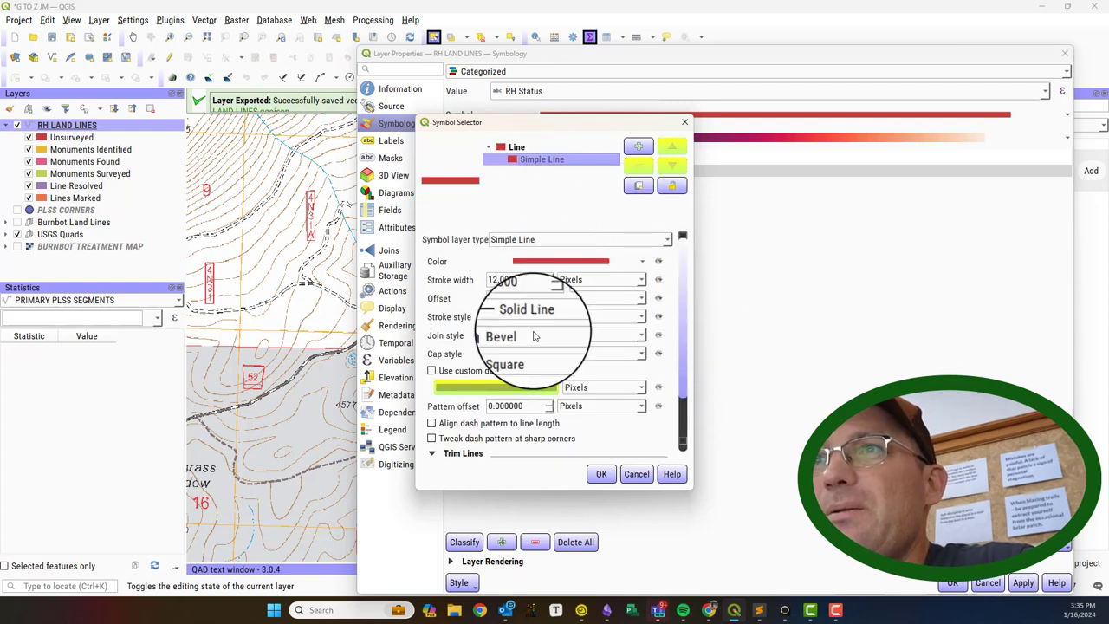
click(533, 340)
click(533, 368)
click(532, 383)
click(602, 474)
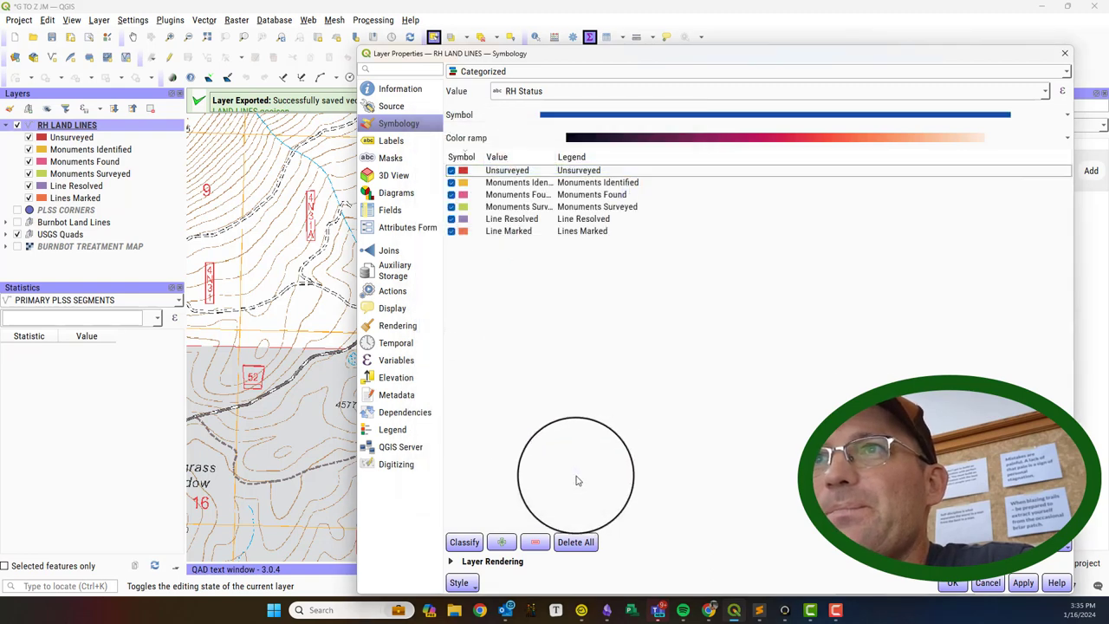
Give the Monuments Surveyed simple line round joins and round caps, then apply
double_click(463, 206)
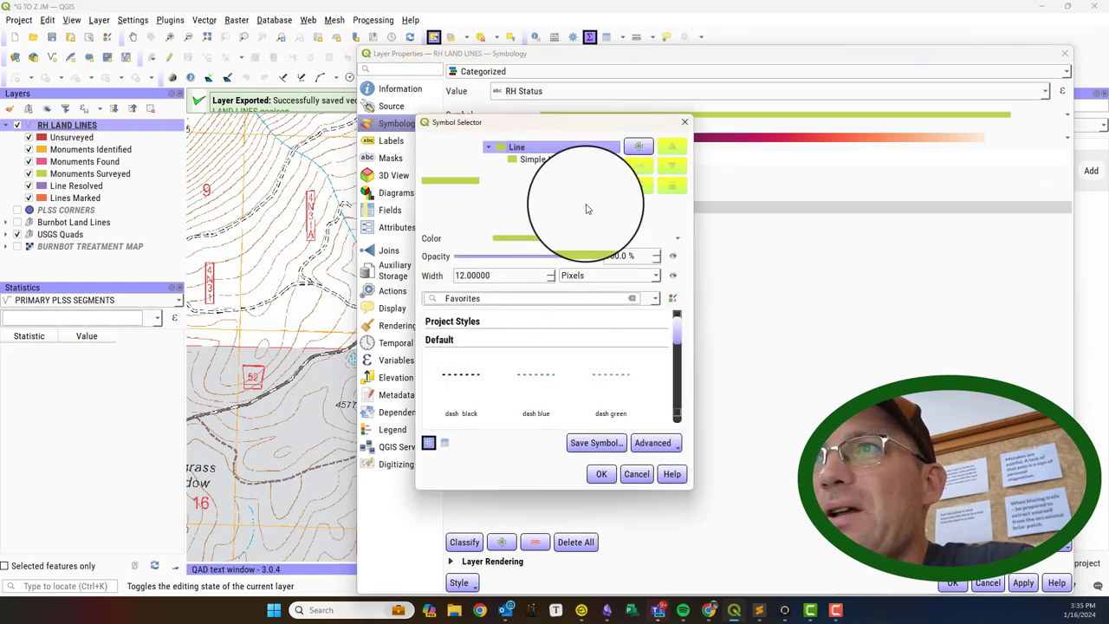
click(570, 162)
click(548, 335)
click(535, 372)
click(544, 354)
click(532, 389)
click(602, 475)
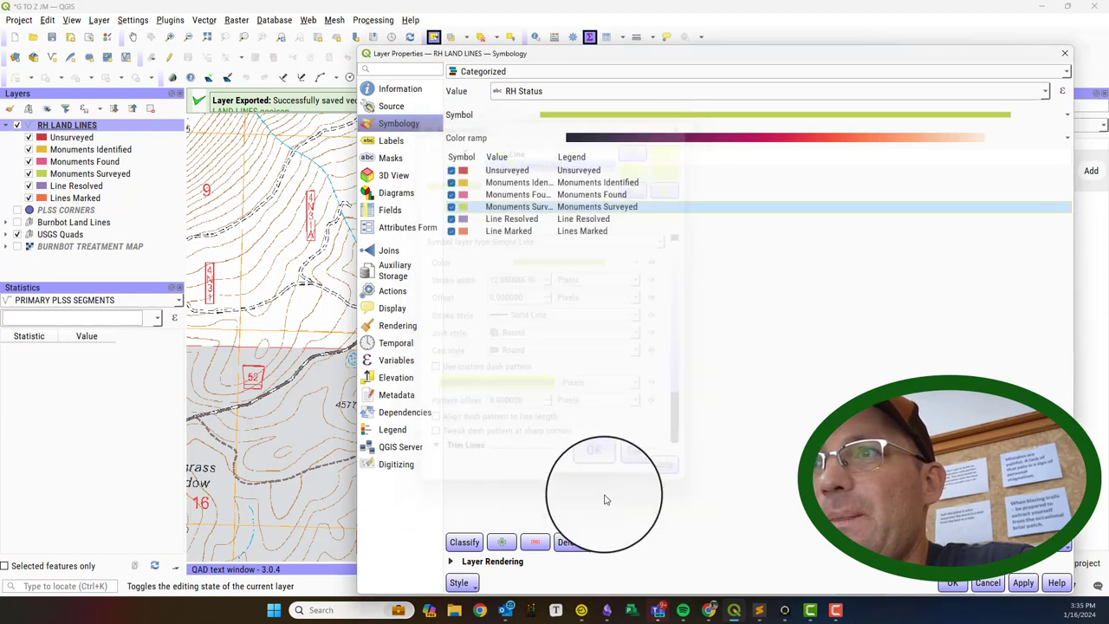
click(954, 586)
scroll(685, 314, down, 5)
scroll(685, 314, up, 1)
scroll(676, 312, up, 1)
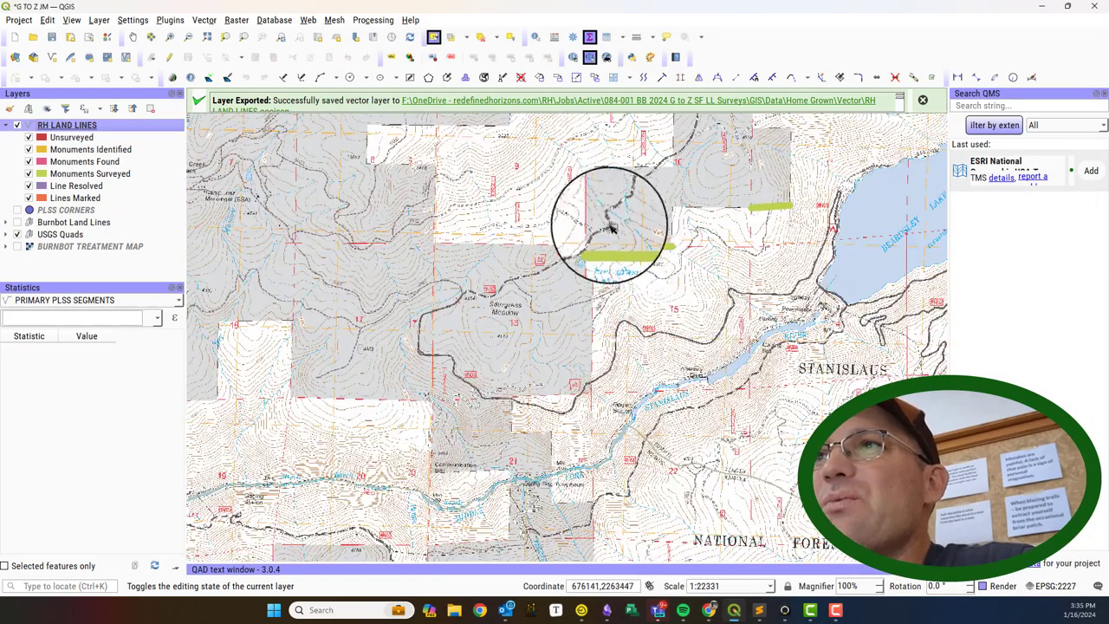
drag(607, 211, 743, 297)
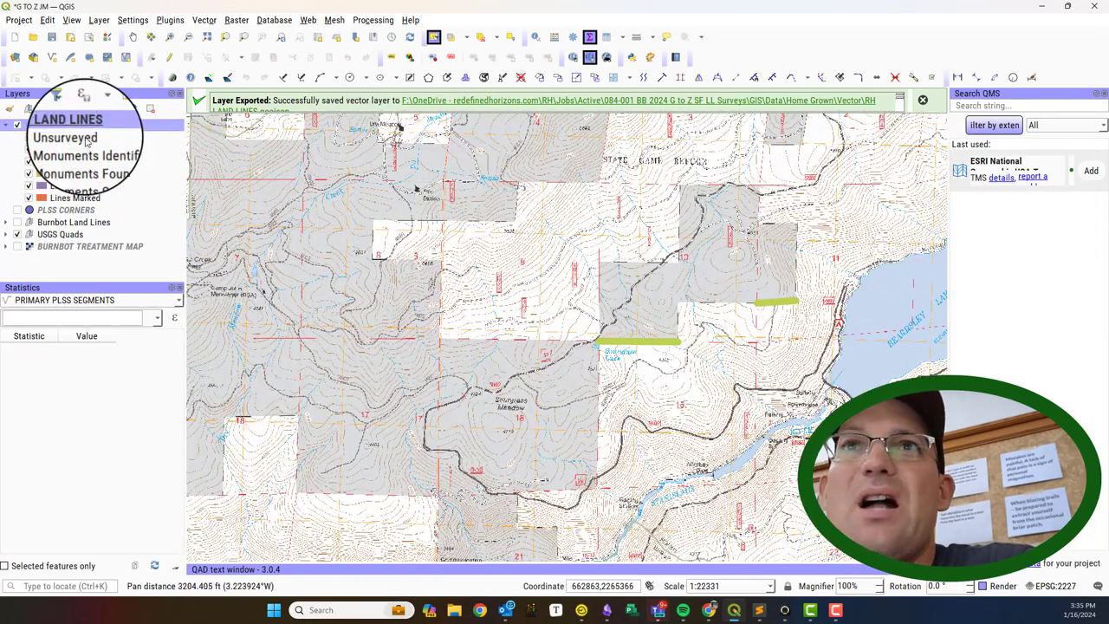
drag(354, 350, 401, 350)
scroll(433, 294, down, 1)
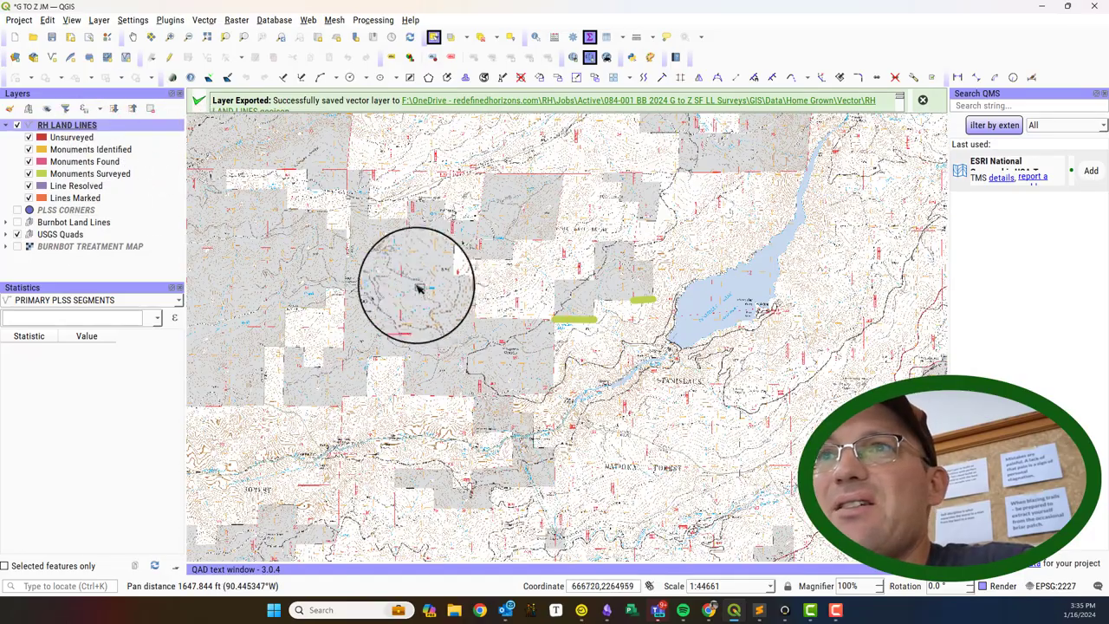
scroll(744, 422, up, 1)
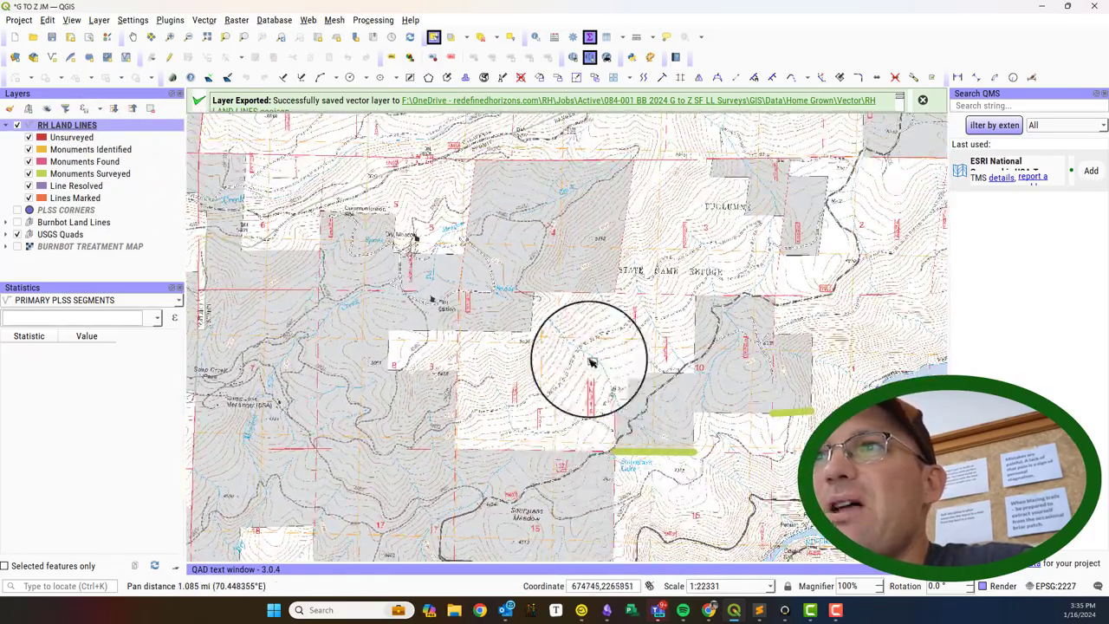
scroll(595, 371, down, 1)
mouse_move(595, 371)
mouse_down()
mouse_move(670, 383)
mouse_move(743, 371)
mouse_up()
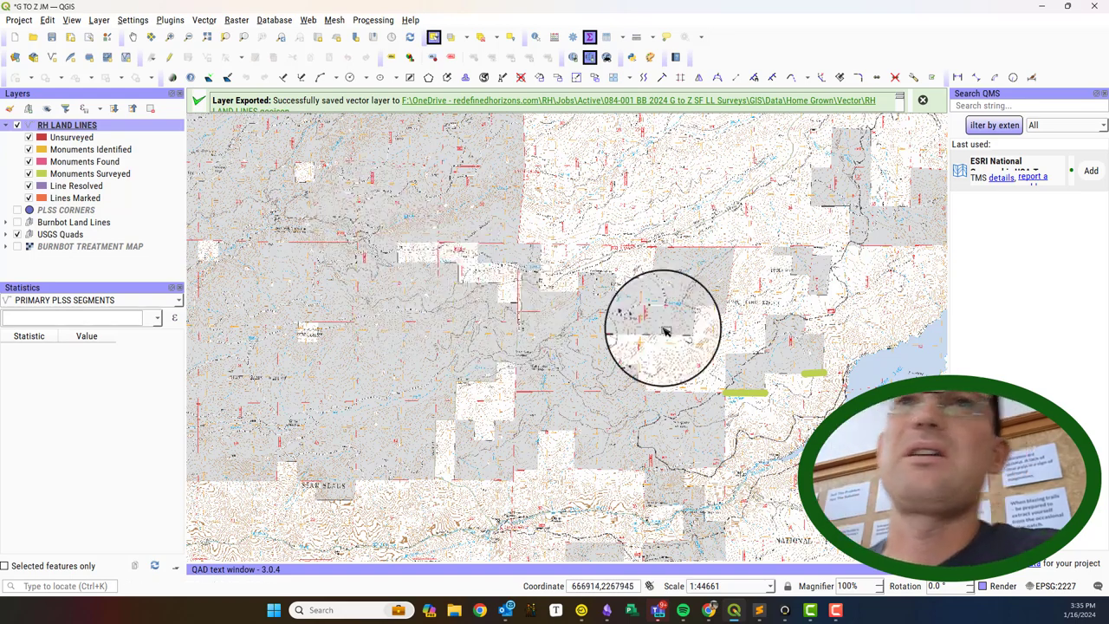
mouse_move(702, 363)
mouse_down()
mouse_move(629, 372)
mouse_move(641, 357)
mouse_up()
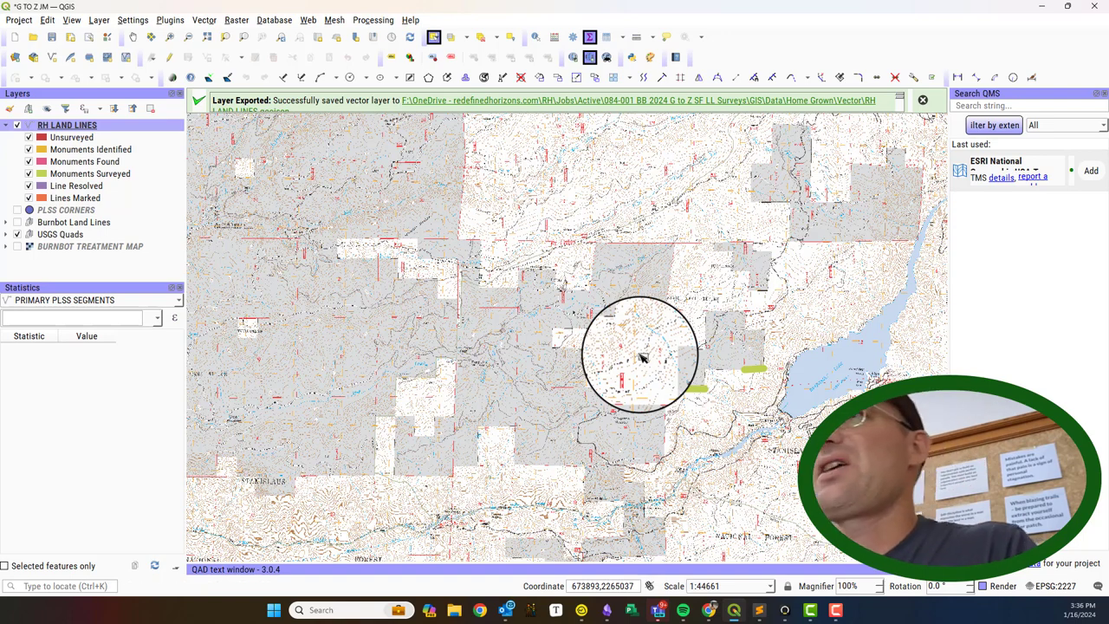